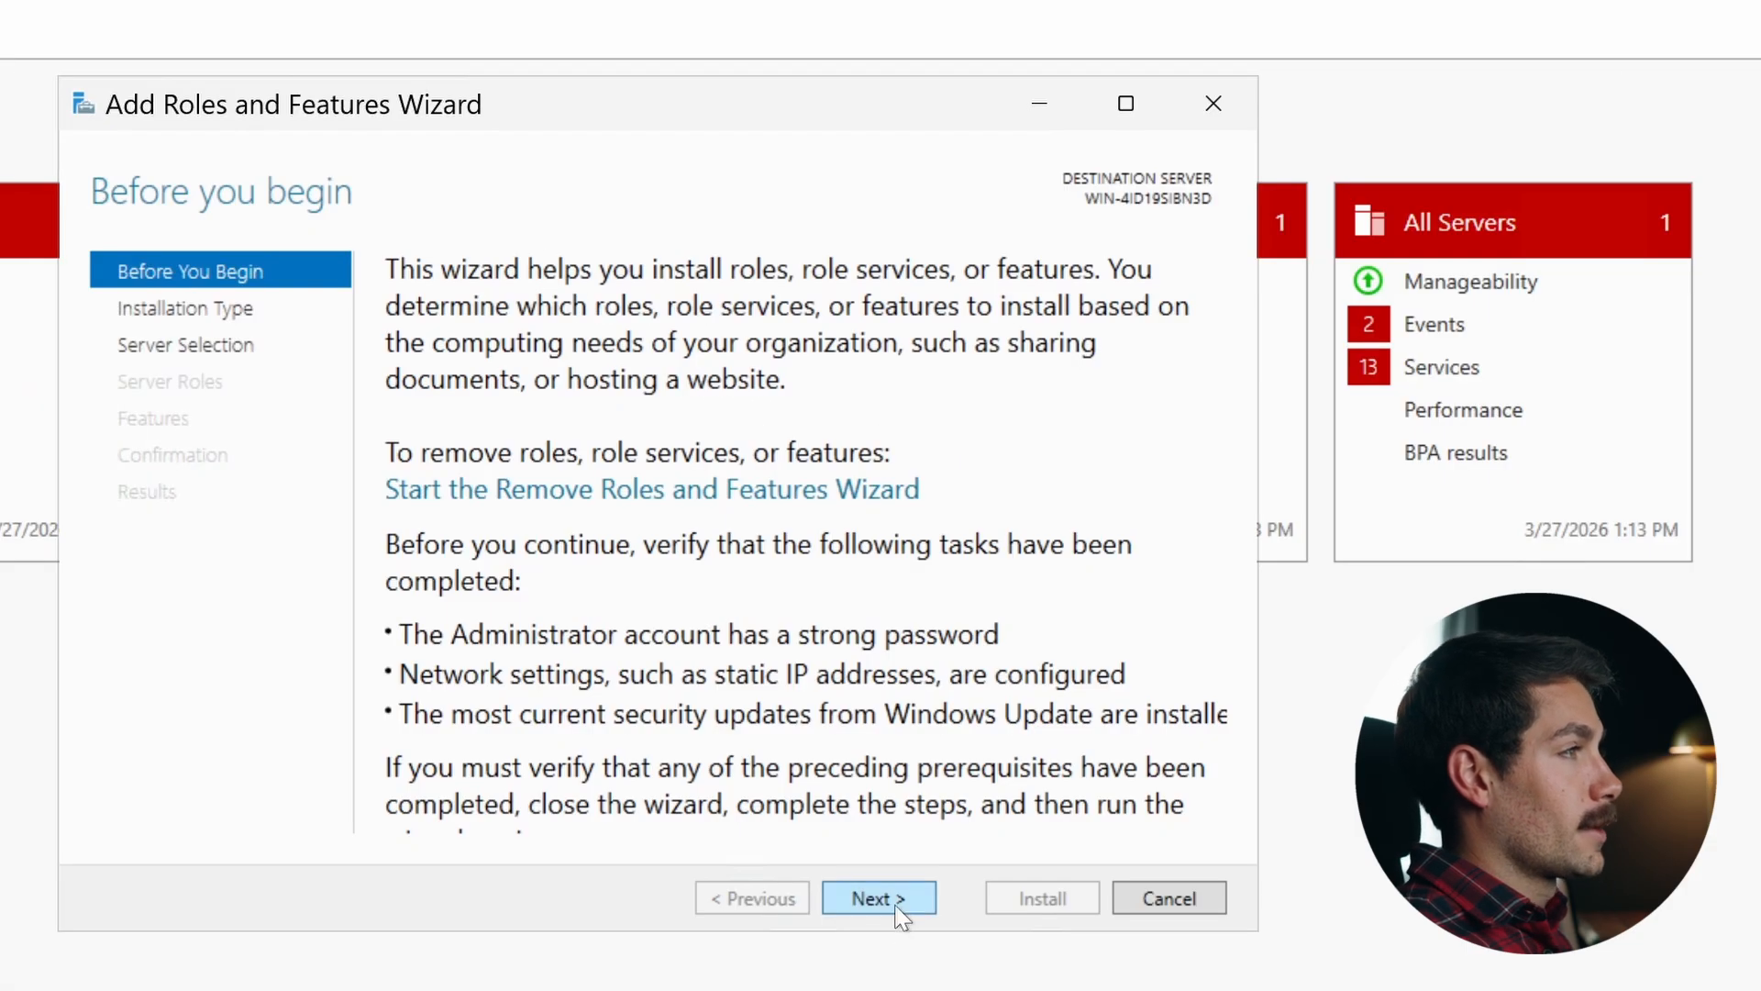
- Advance the Add Roles and Features wizard with a role-based installation on the local server
left_click(521, 542)
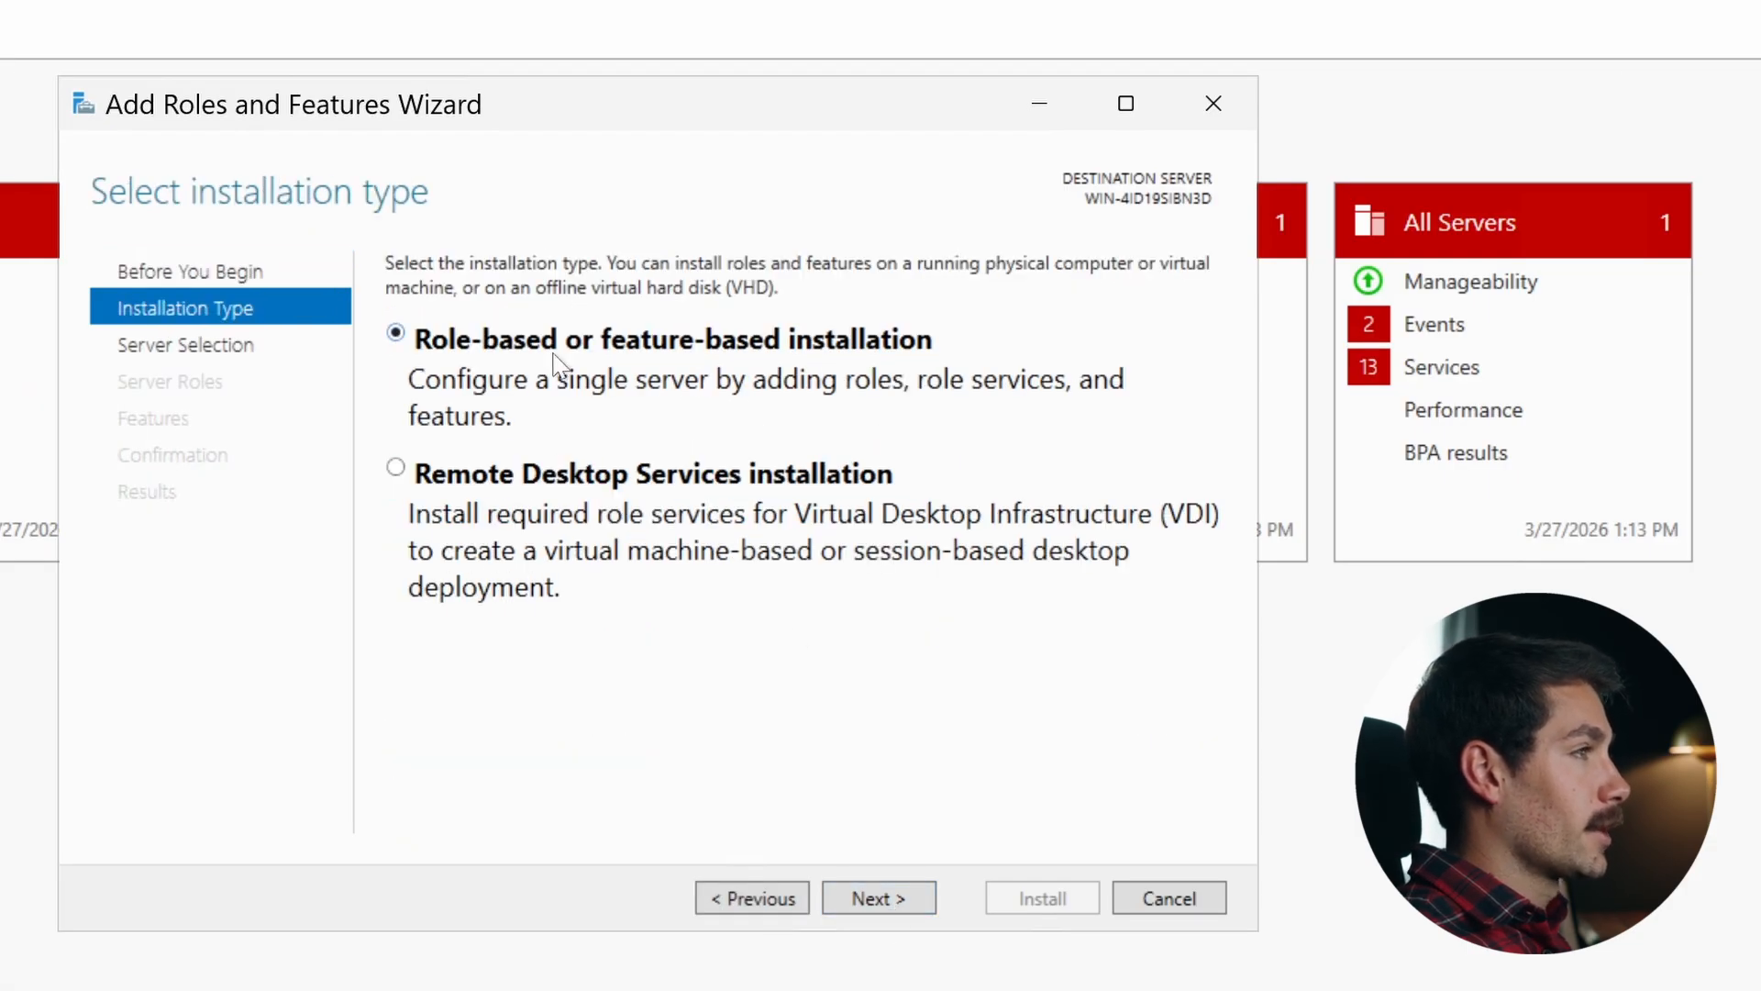
left_click(879, 897)
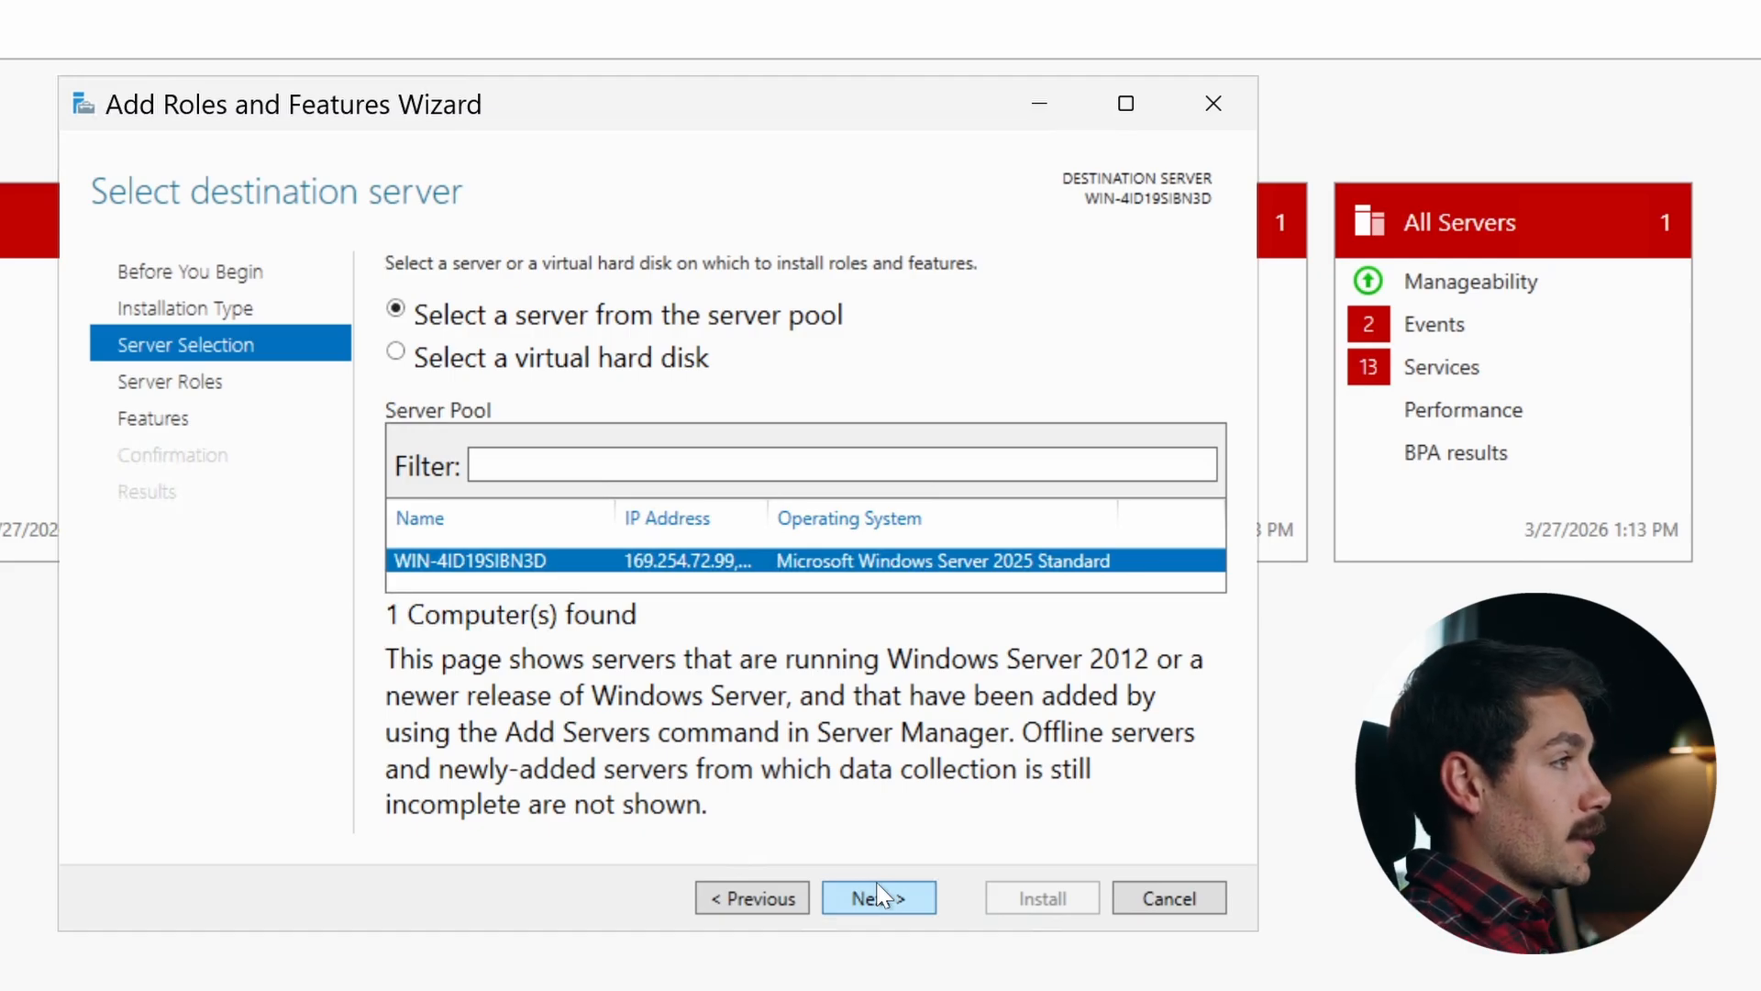
left_click(893, 897)
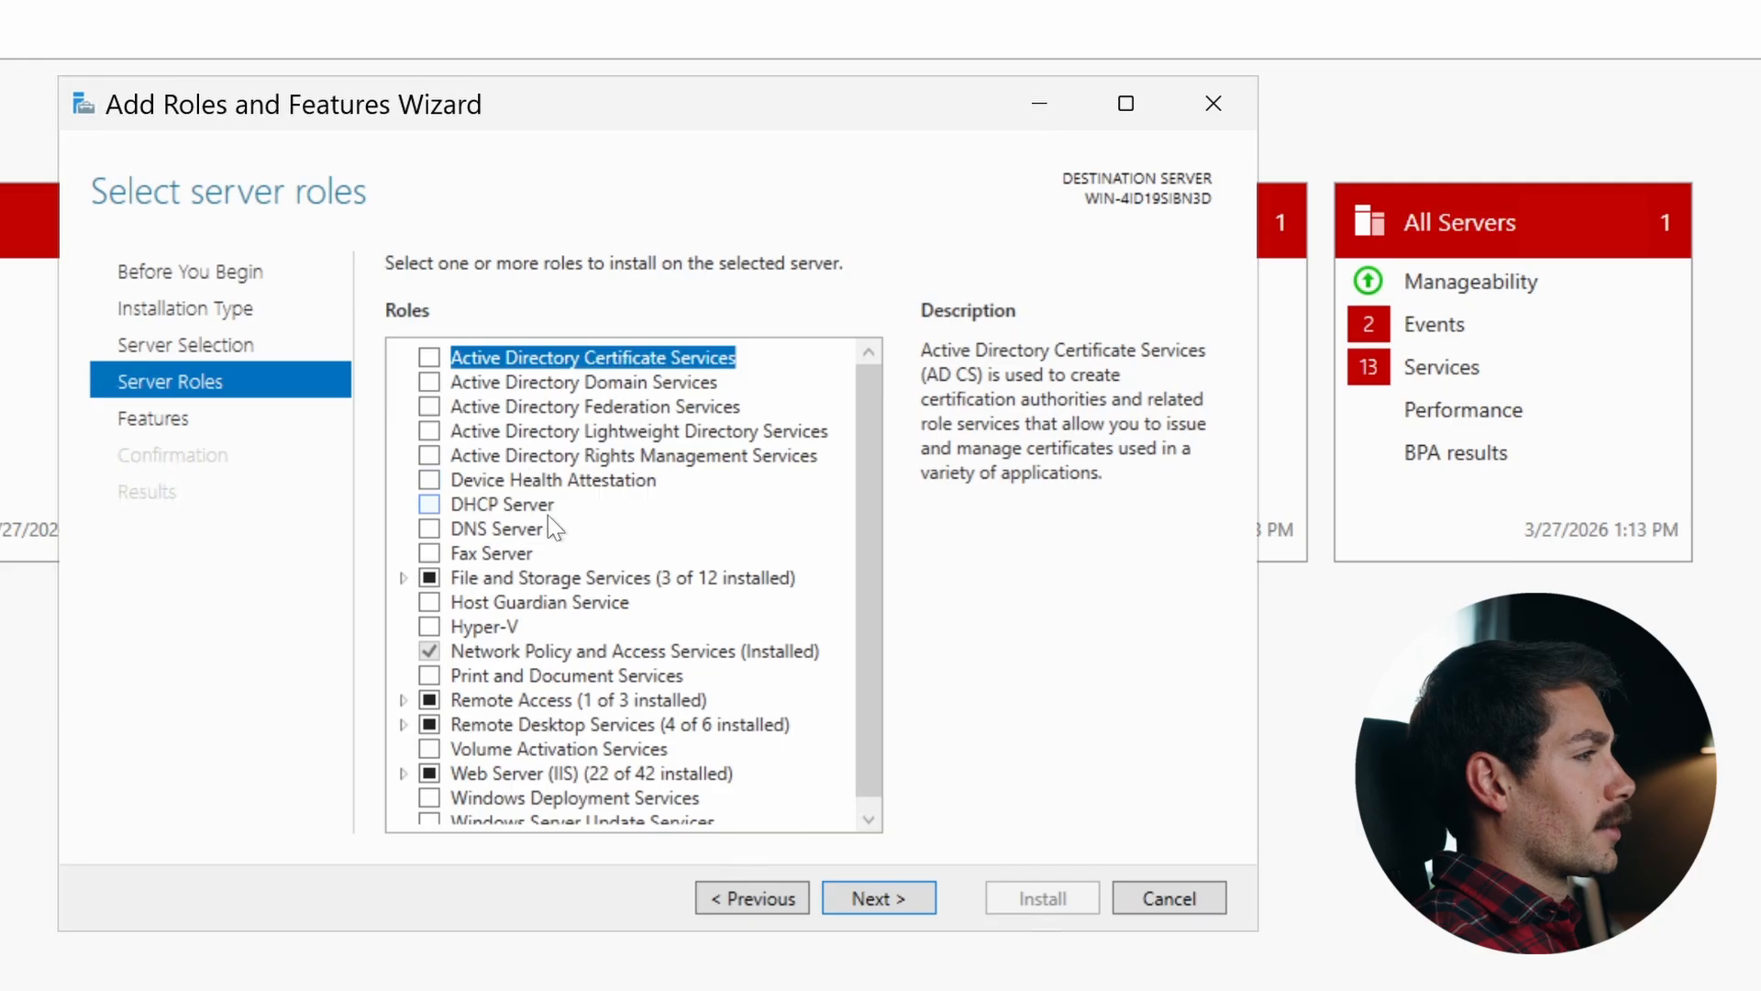
- Expand Remote Desktop Services in the server roles and select the Remote Desktop Session Host role service
double_click(559, 723)
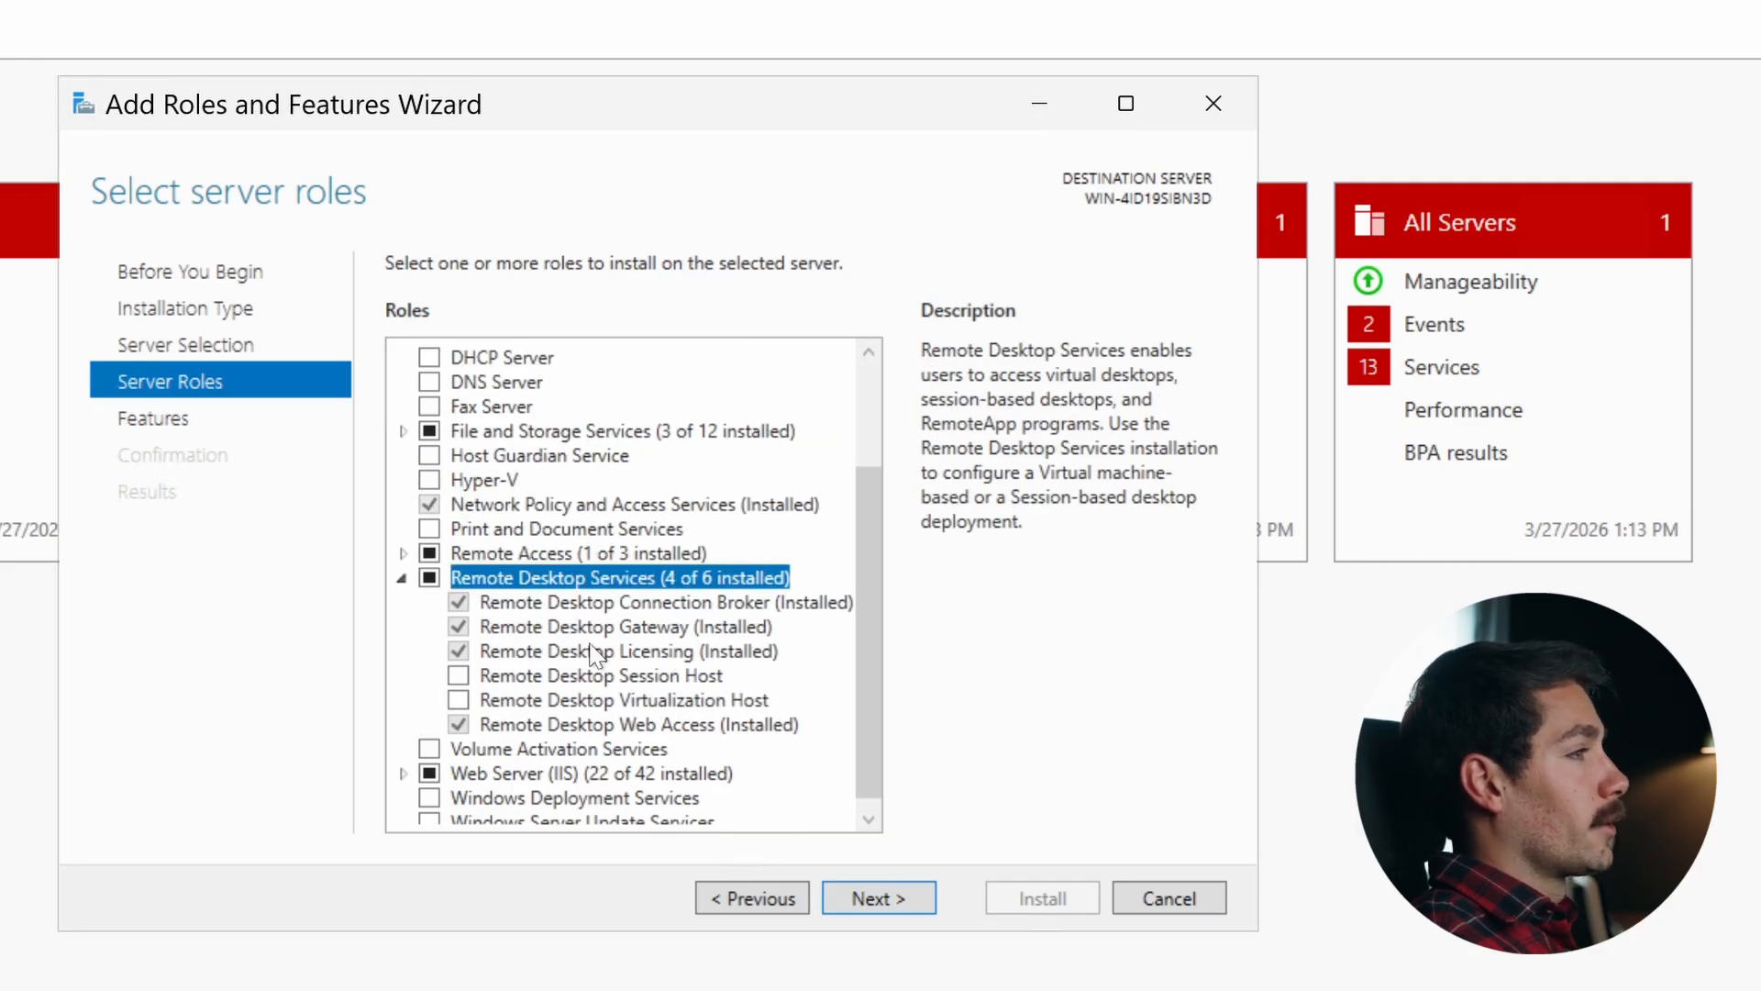
scroll(537, 523, "down", 1)
left_click(403, 566)
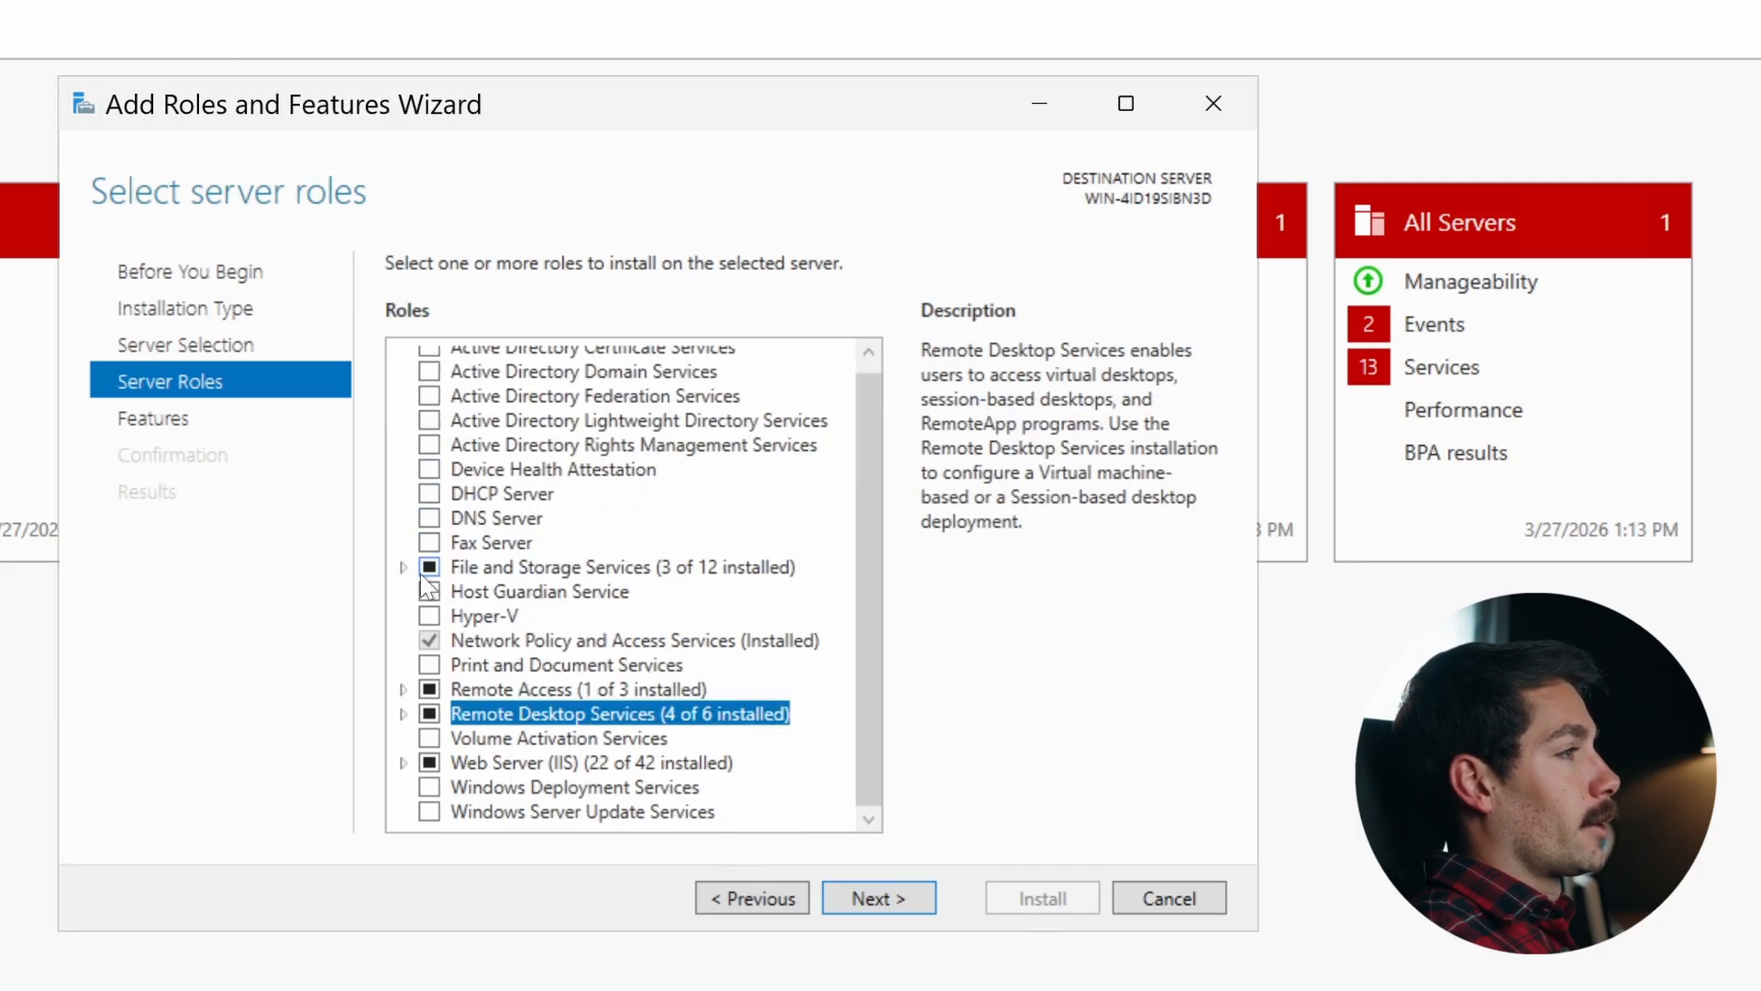
left_click(403, 714)
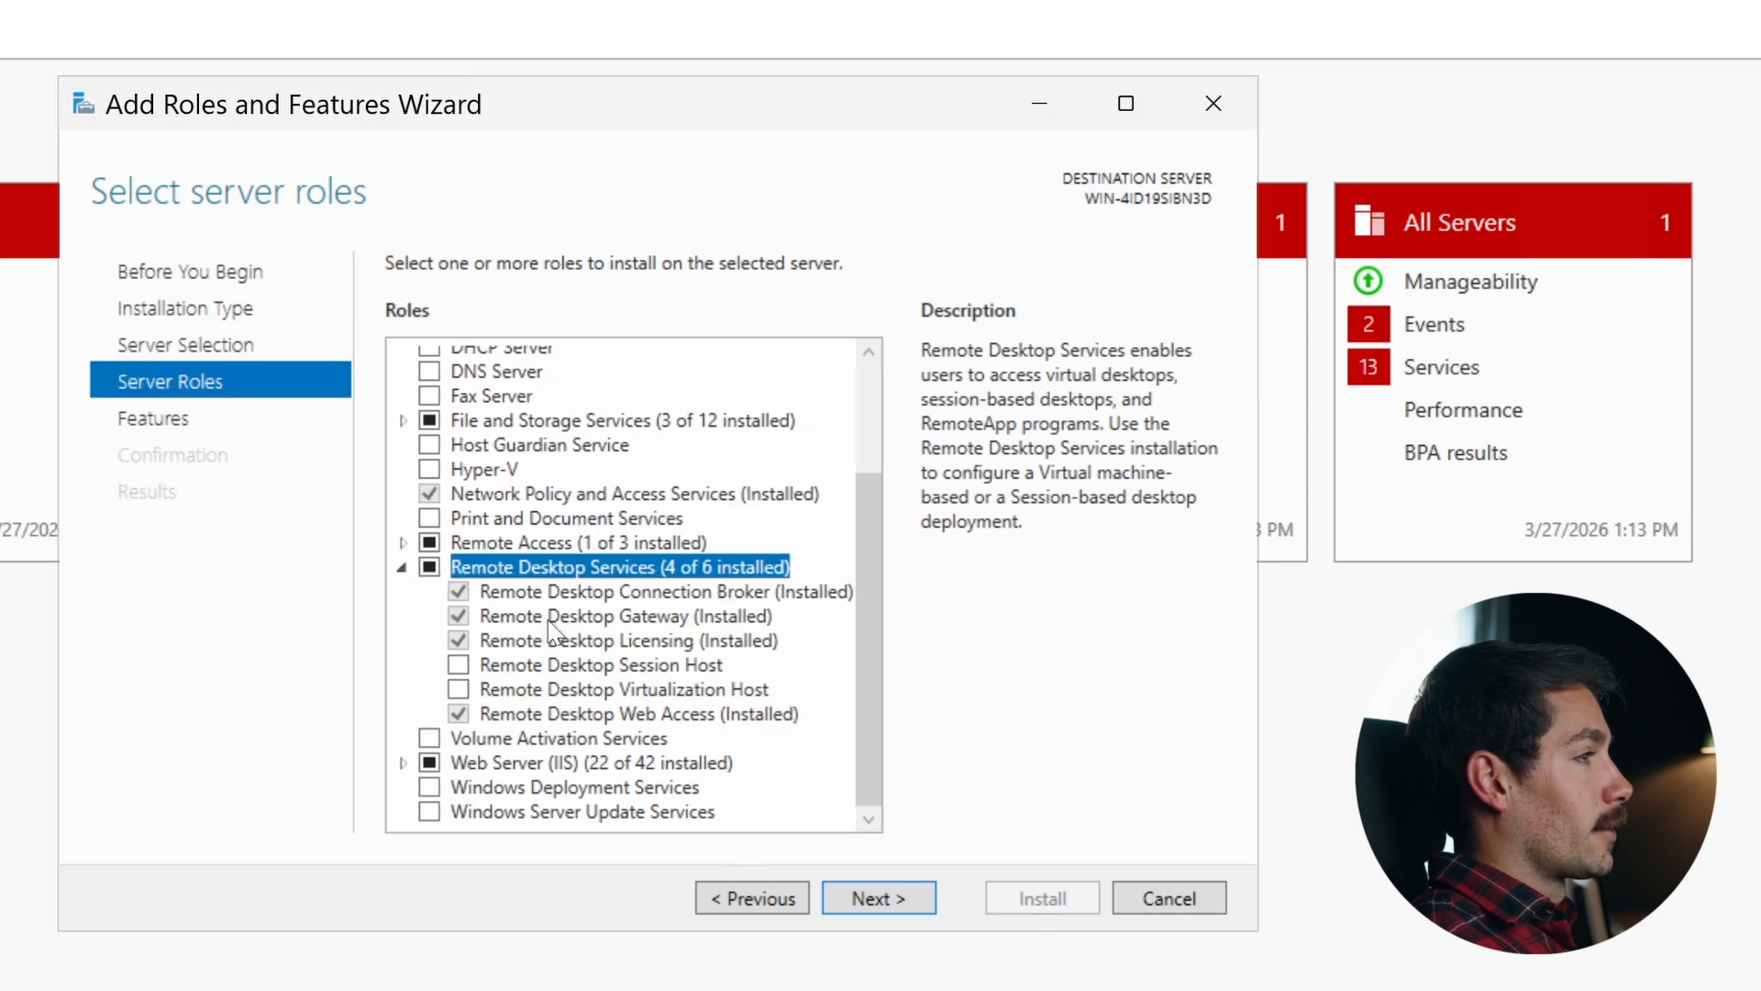
left_click(458, 664)
- Try to add Remote Desktop Virtualization Host together with its required Hyper-V features
left_click(459, 689)
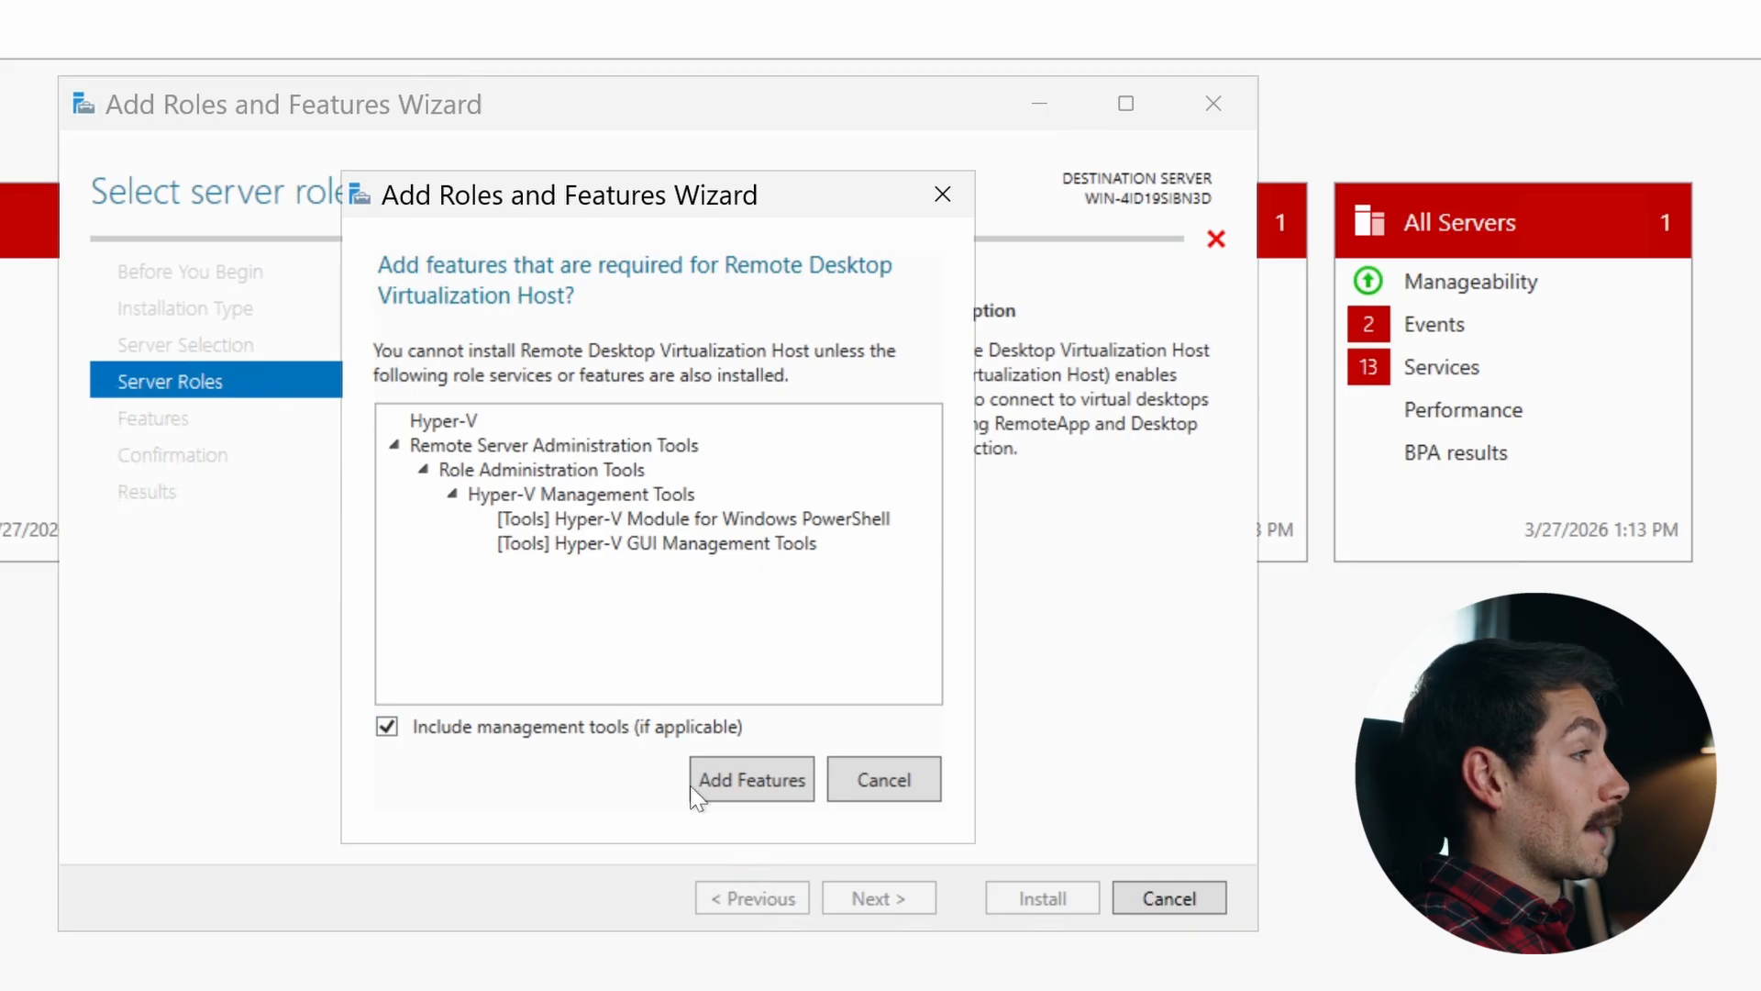
left_click(742, 787)
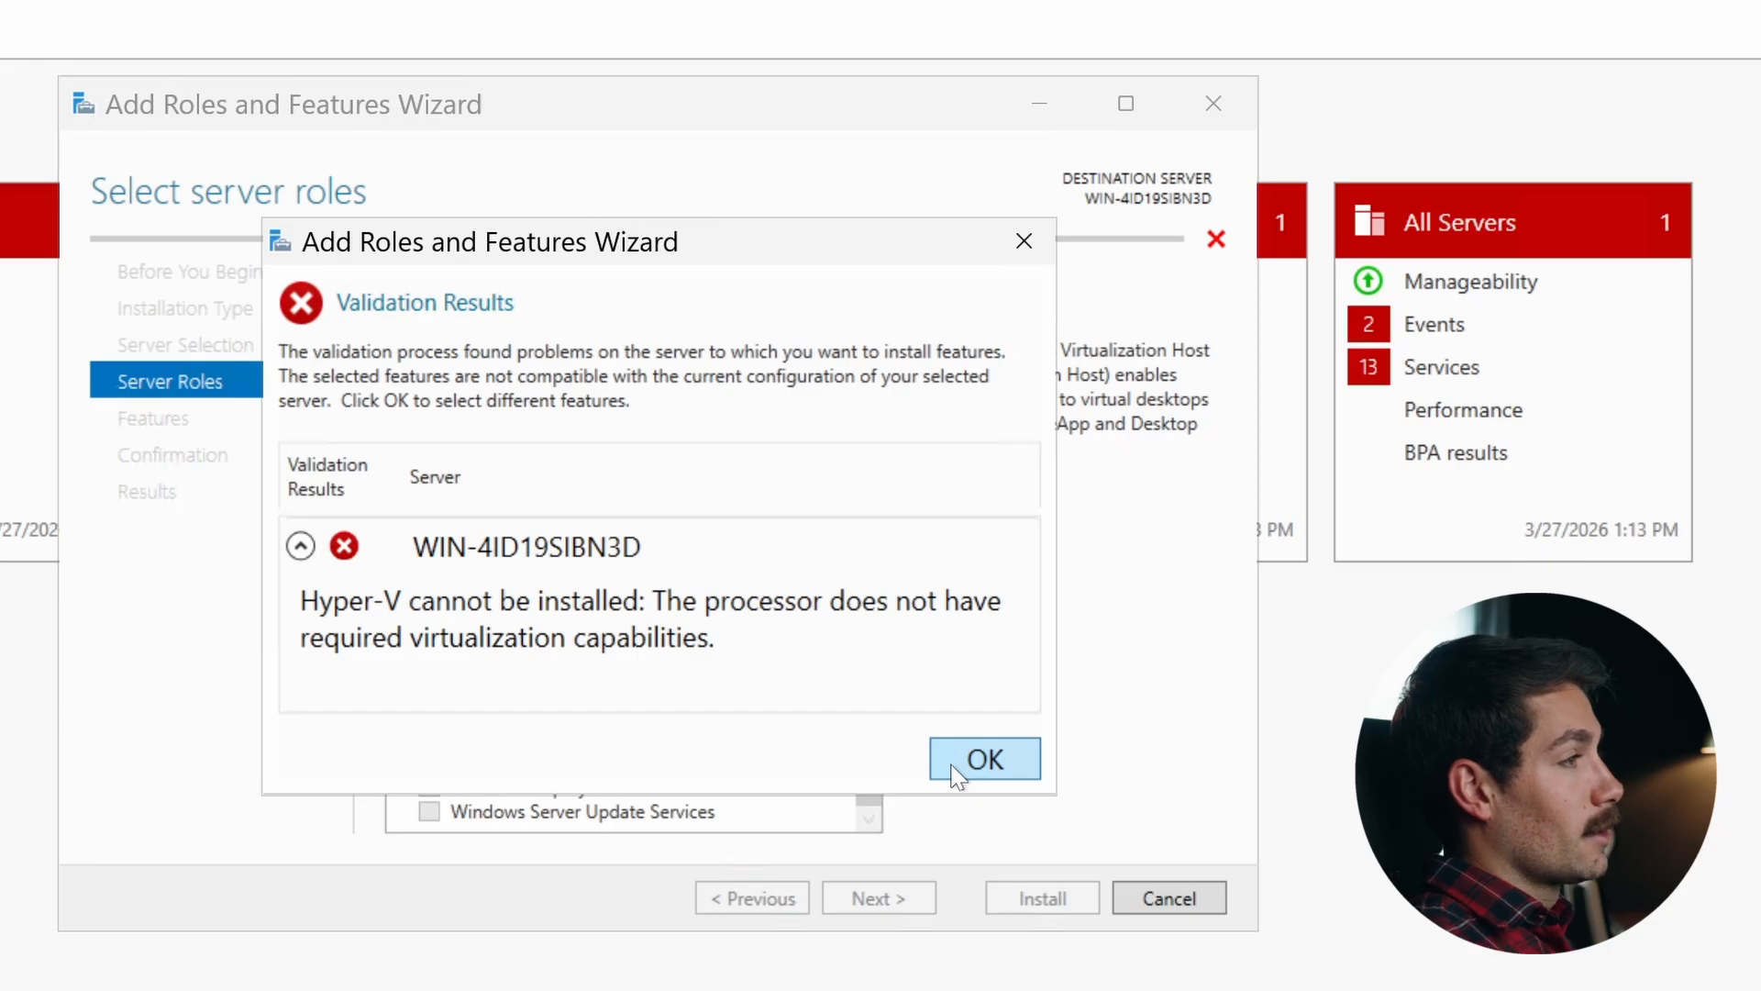
left_click(952, 769)
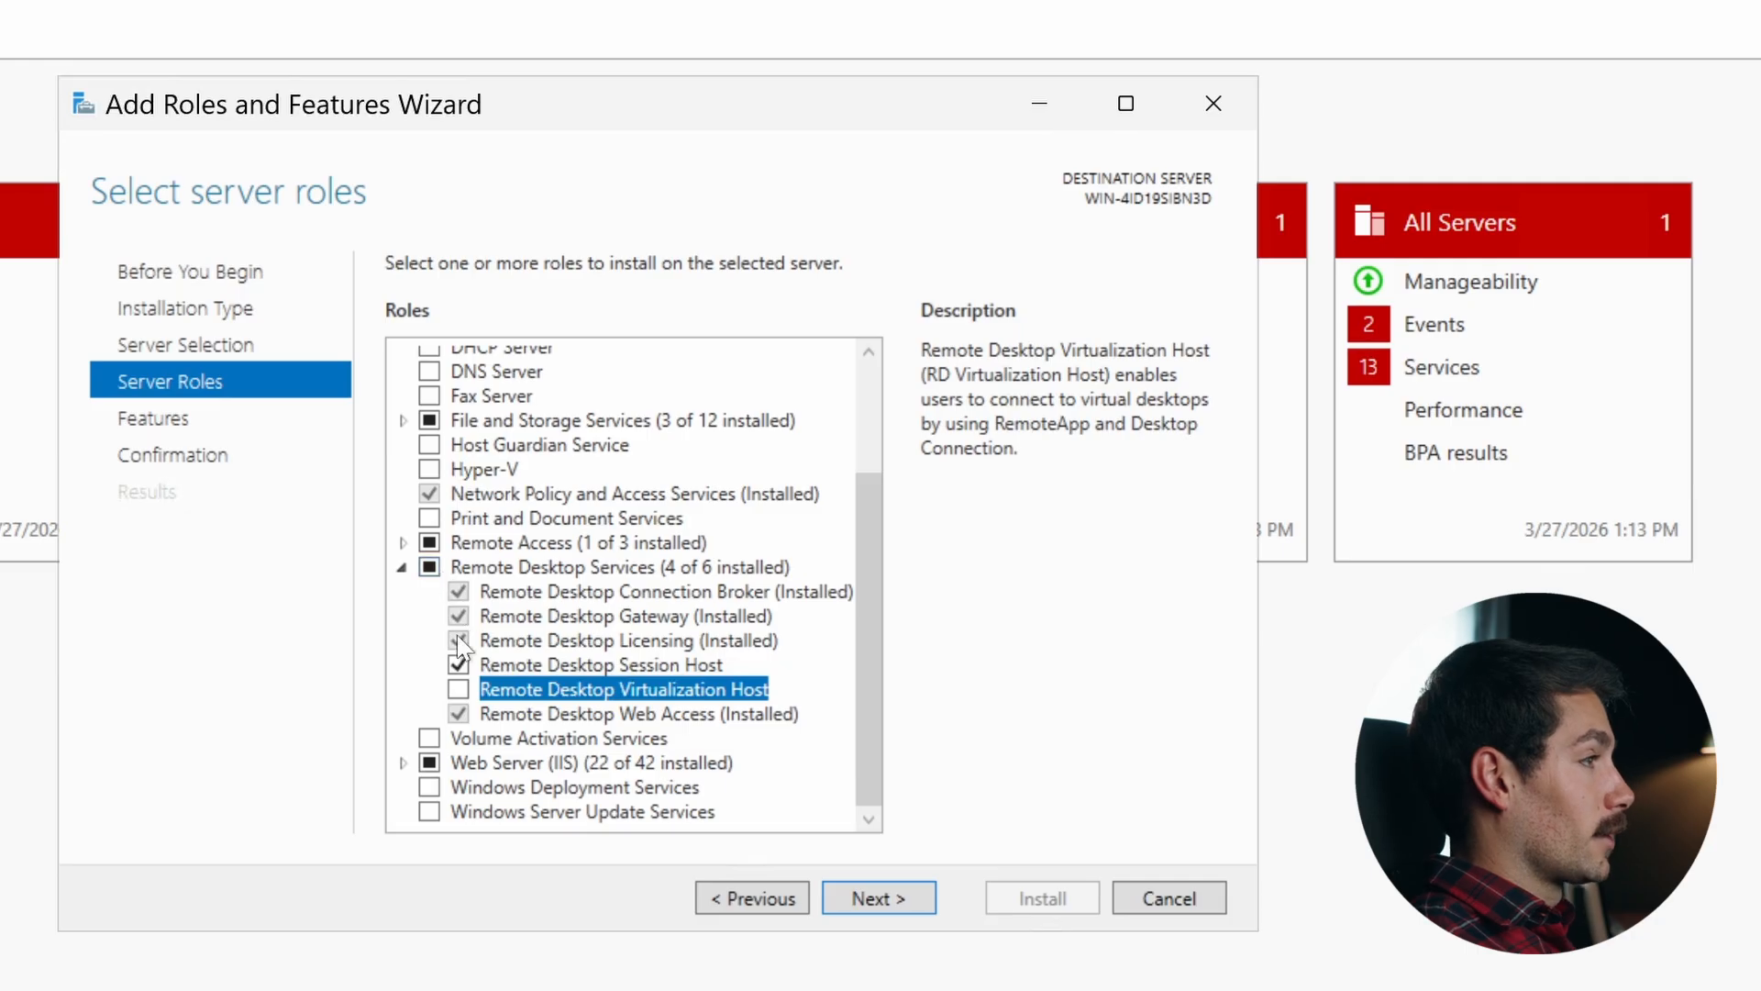
- Continue past the Features page to proceed with the Session Host installation
key("Return")
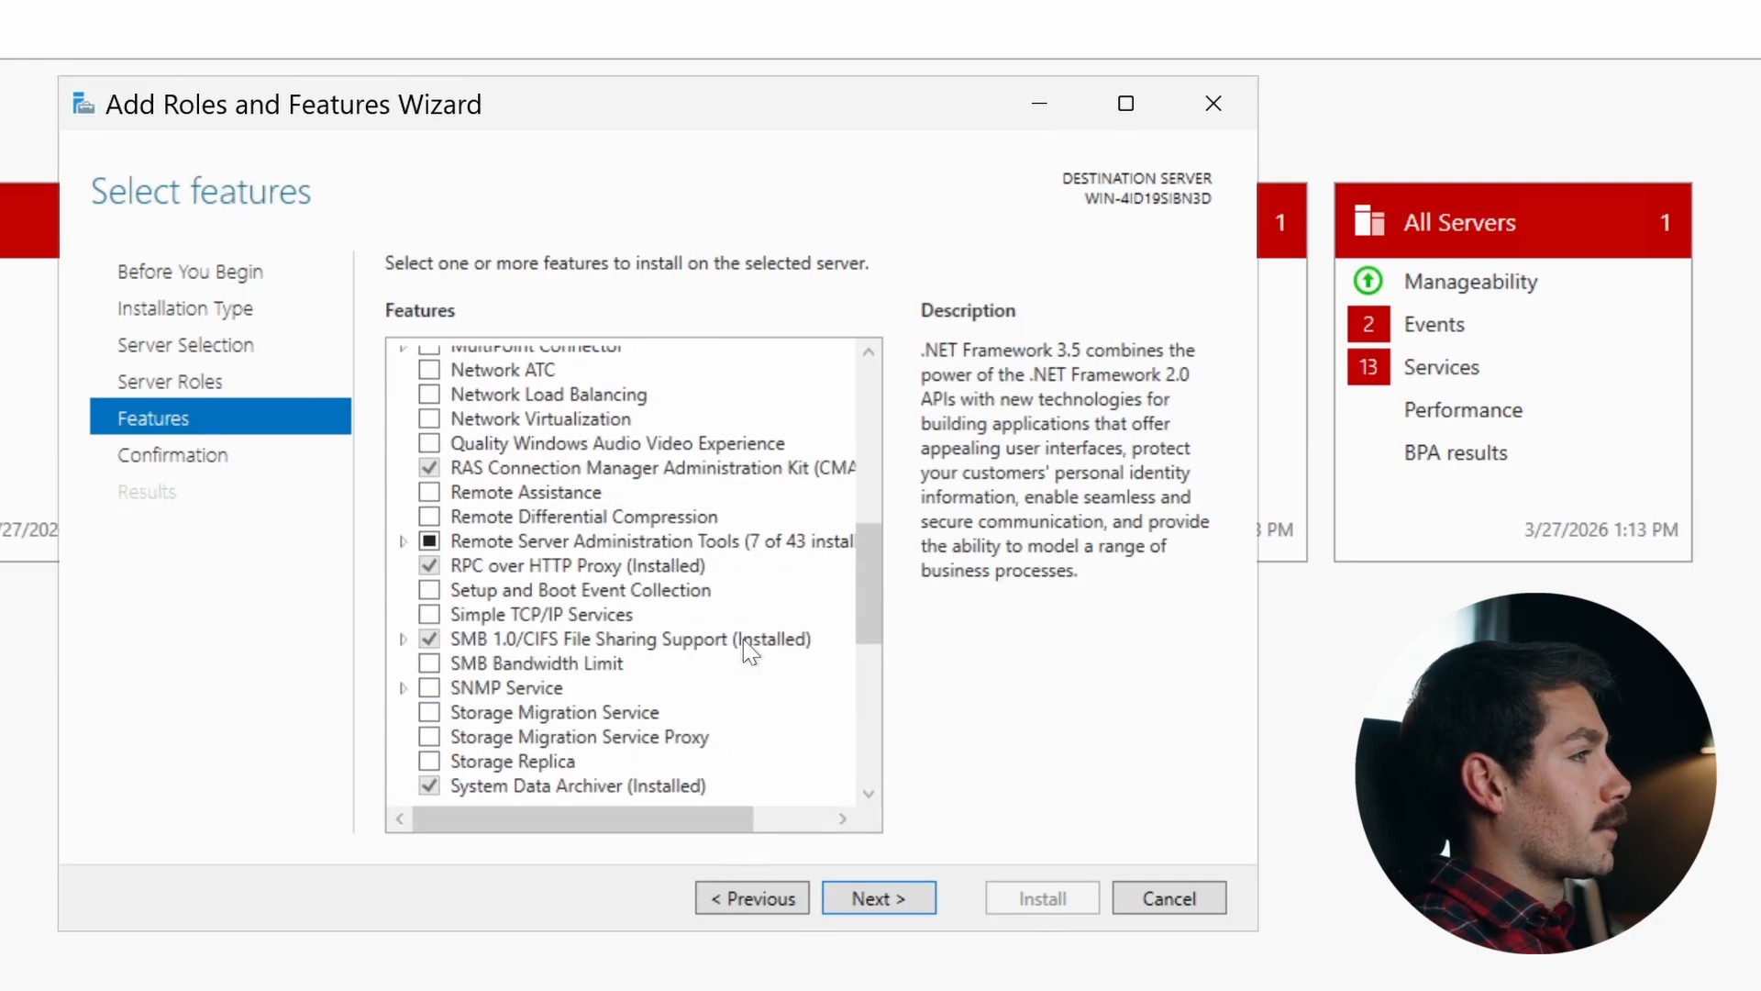
left_click(895, 902)
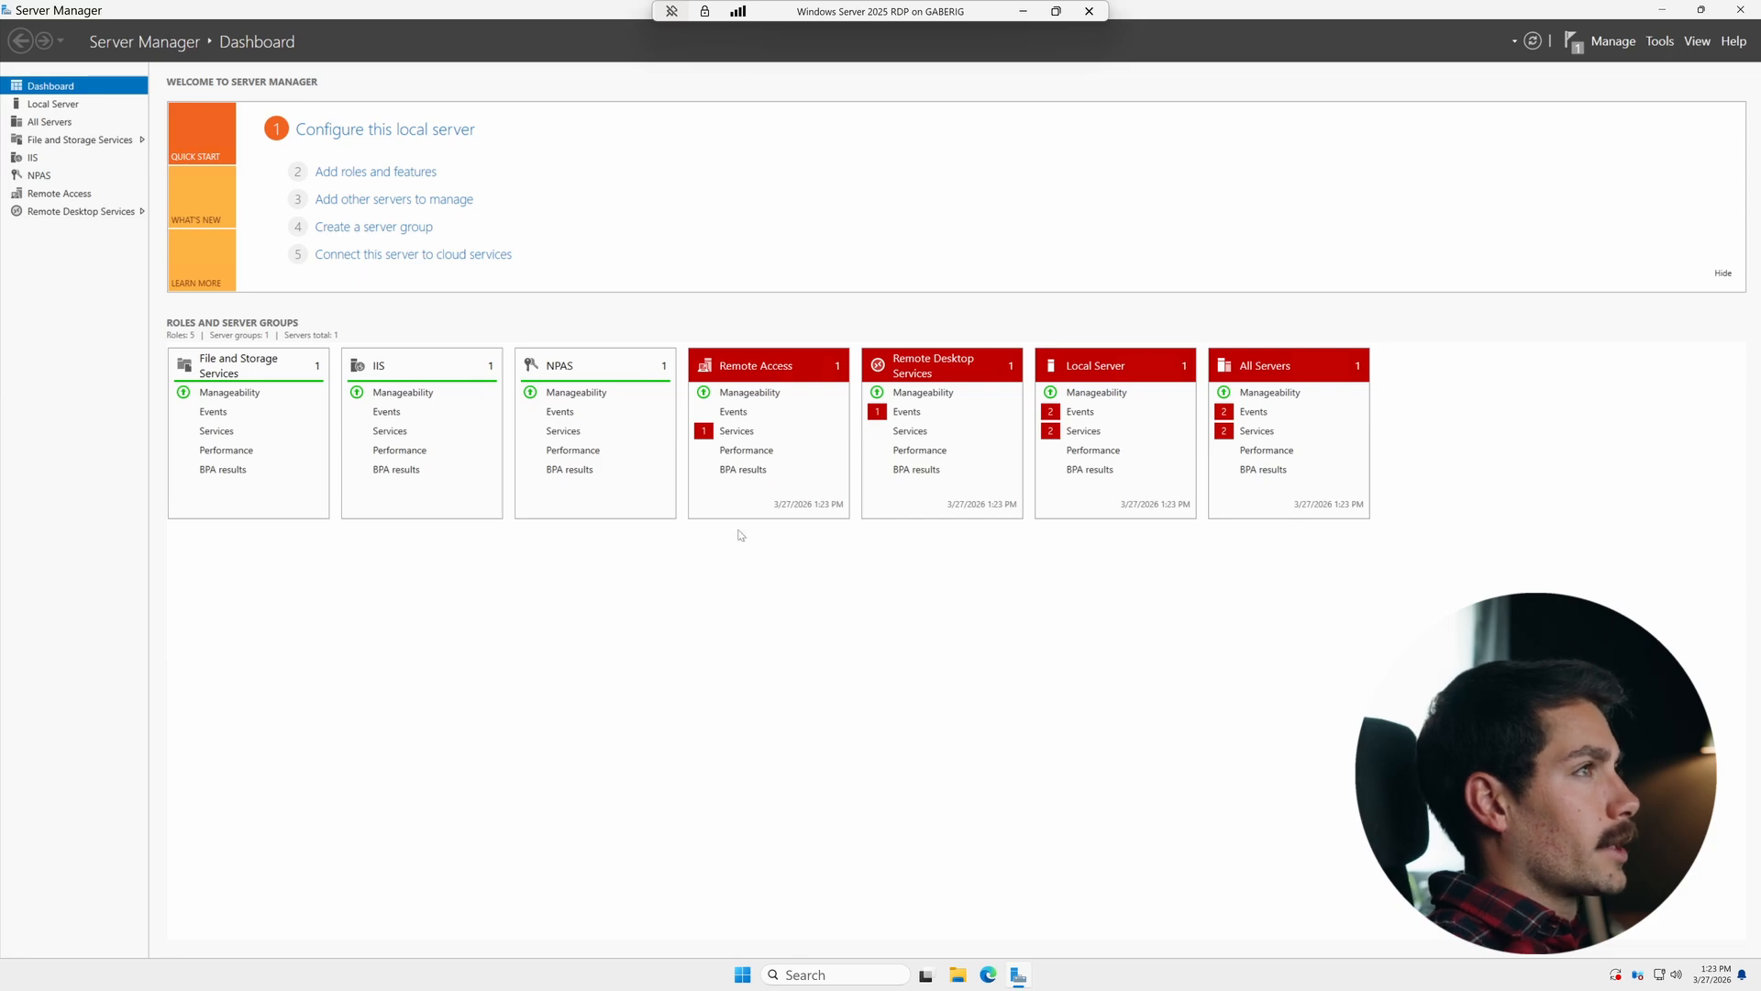
- Review the Remote Desktop Services servers page and the system About settings
left_click(122, 212)
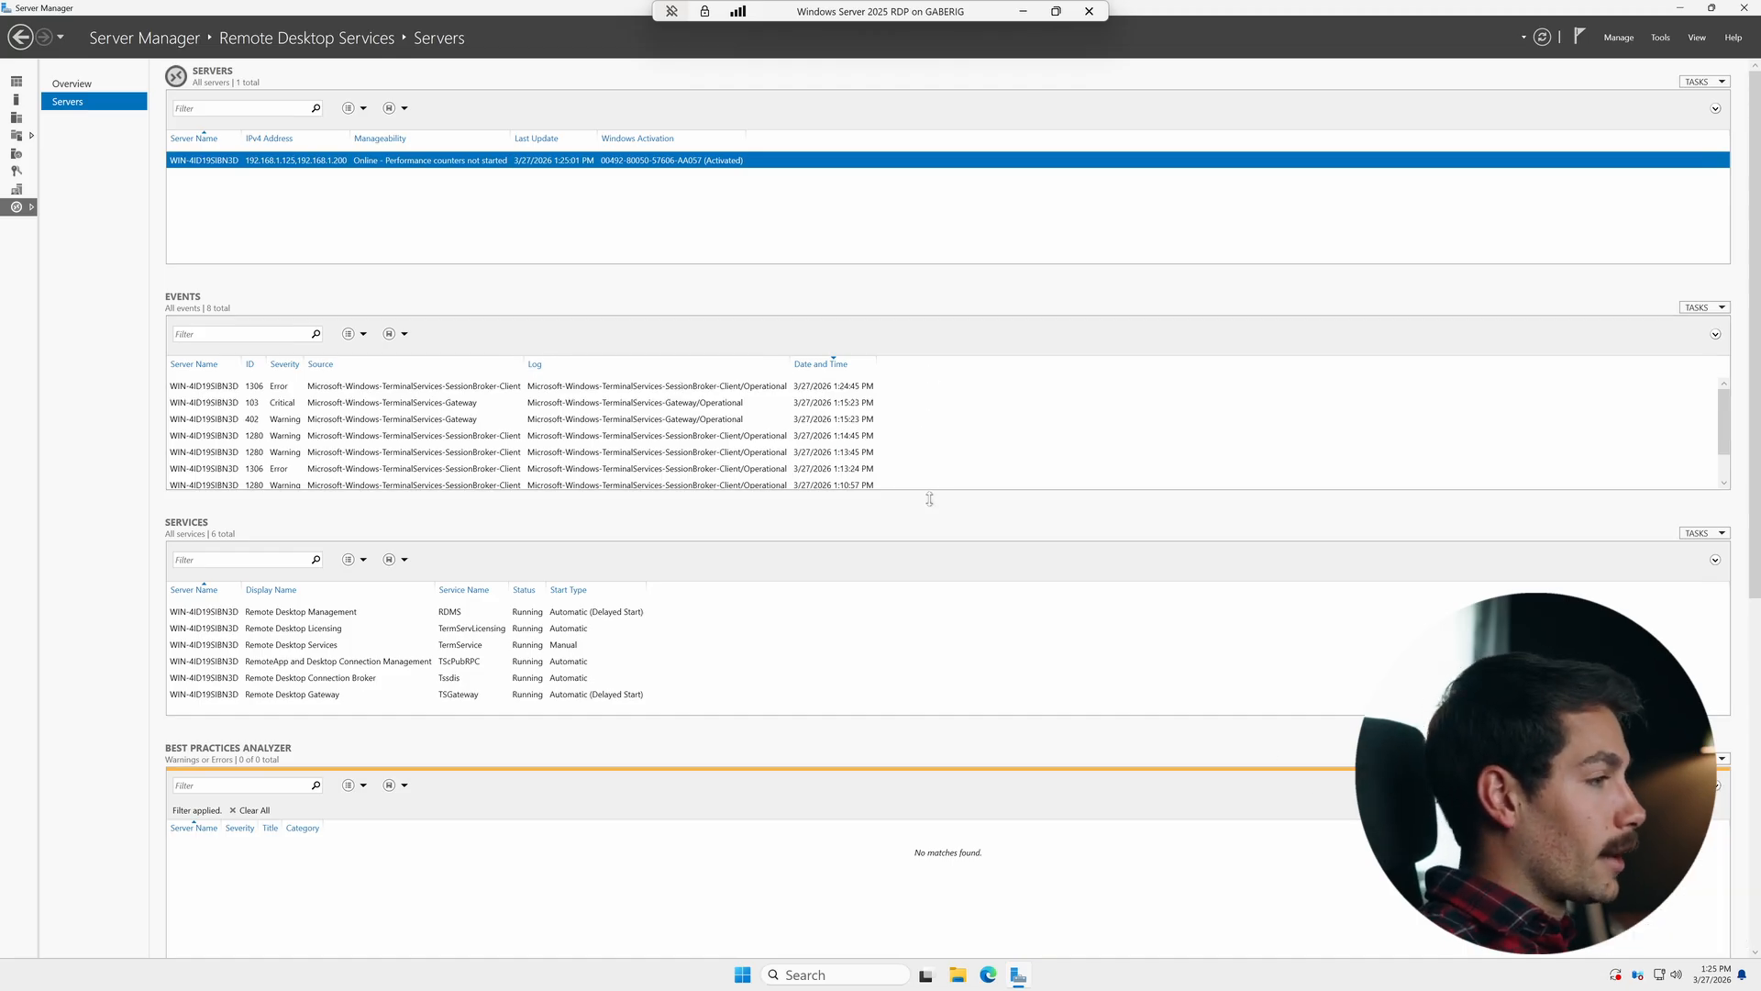
right_click(742, 976)
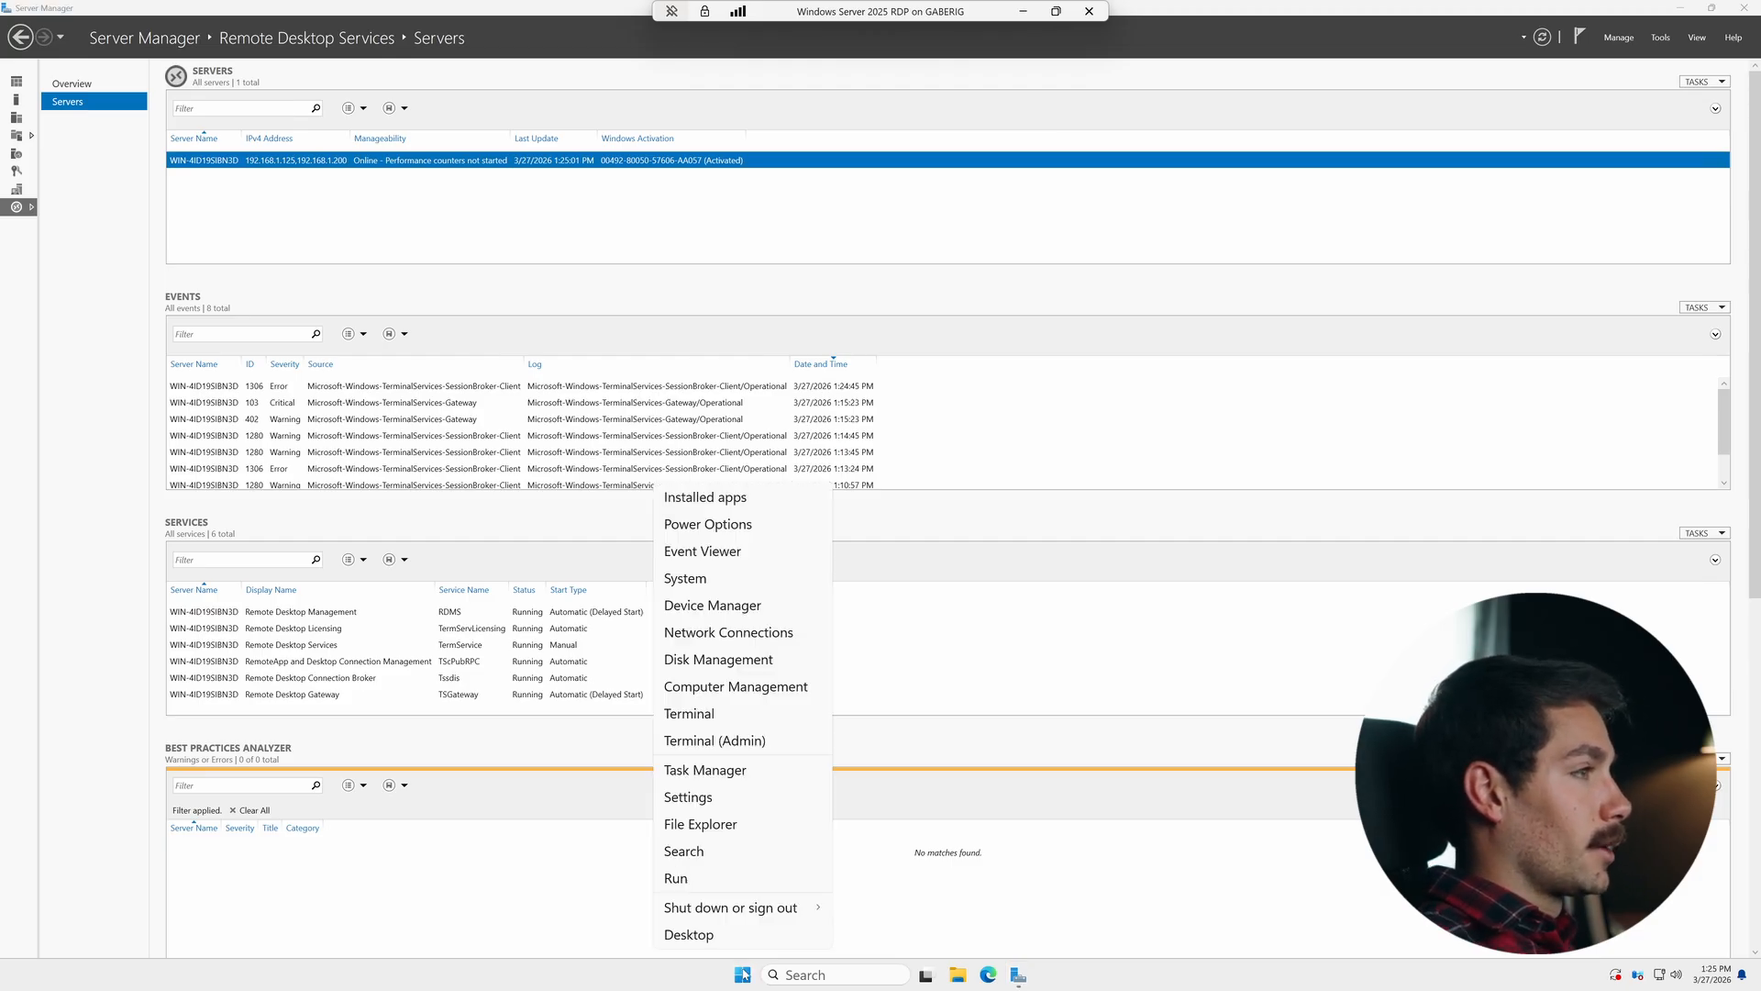
left_click(685, 578)
scroll(874, 550, "down", 6)
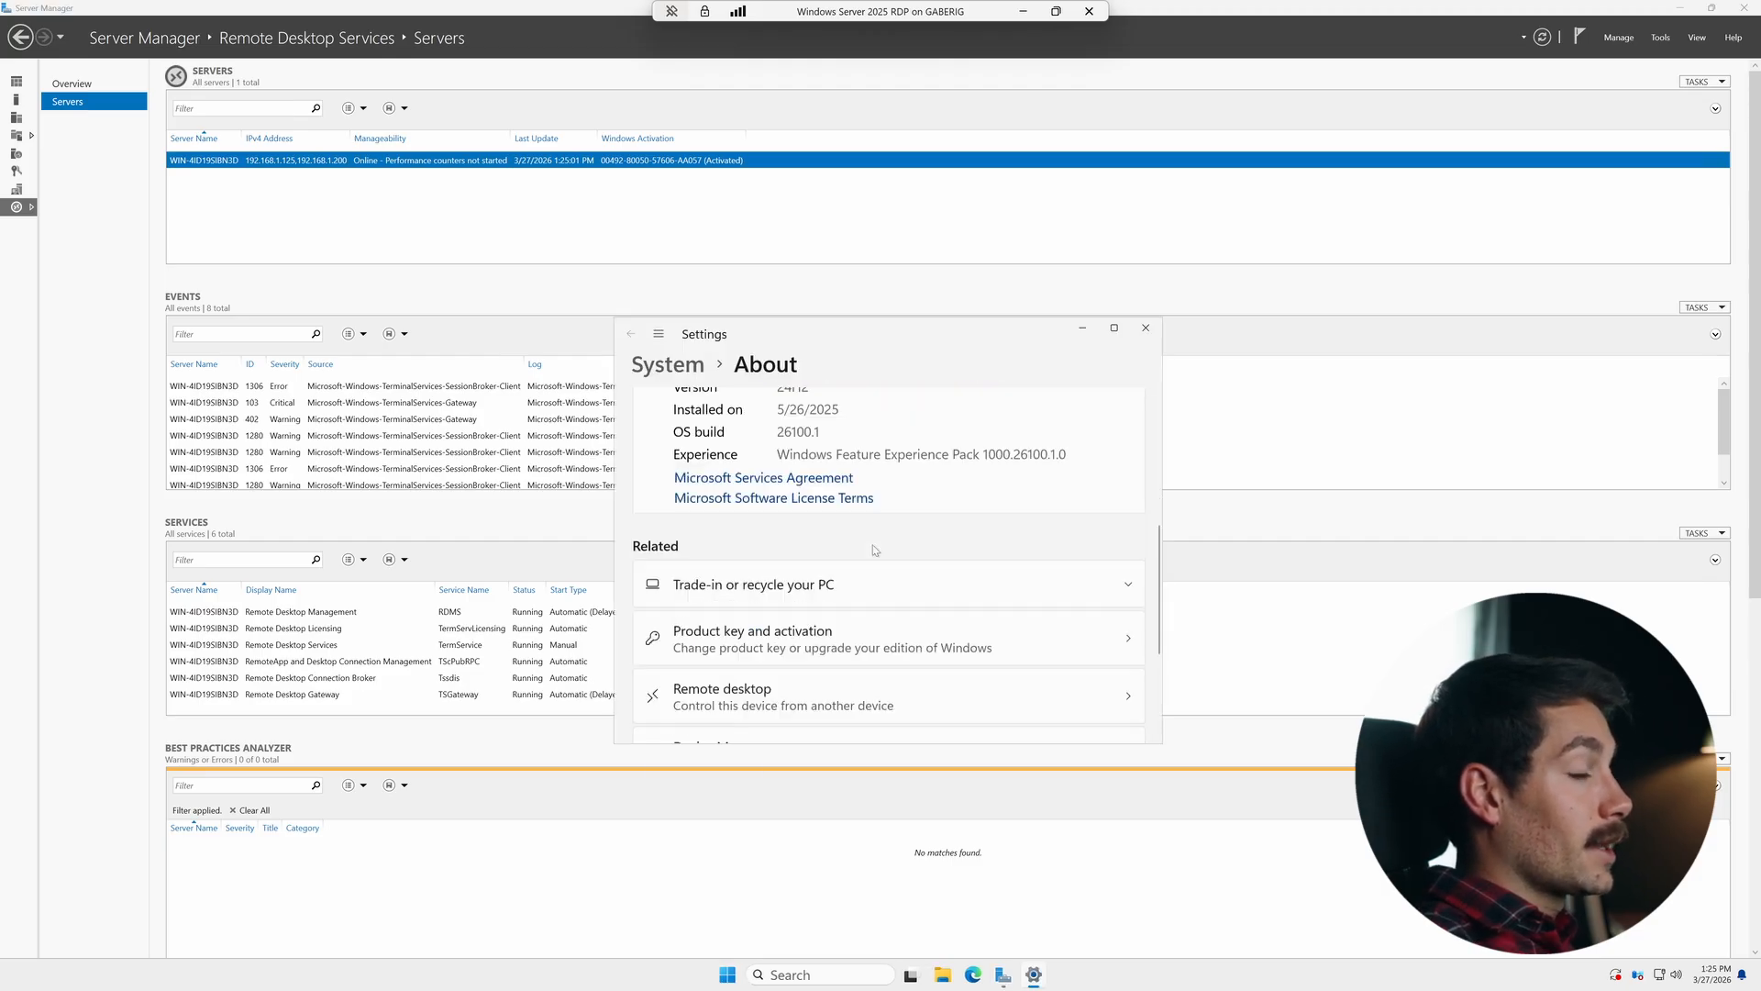
left_click(803, 596)
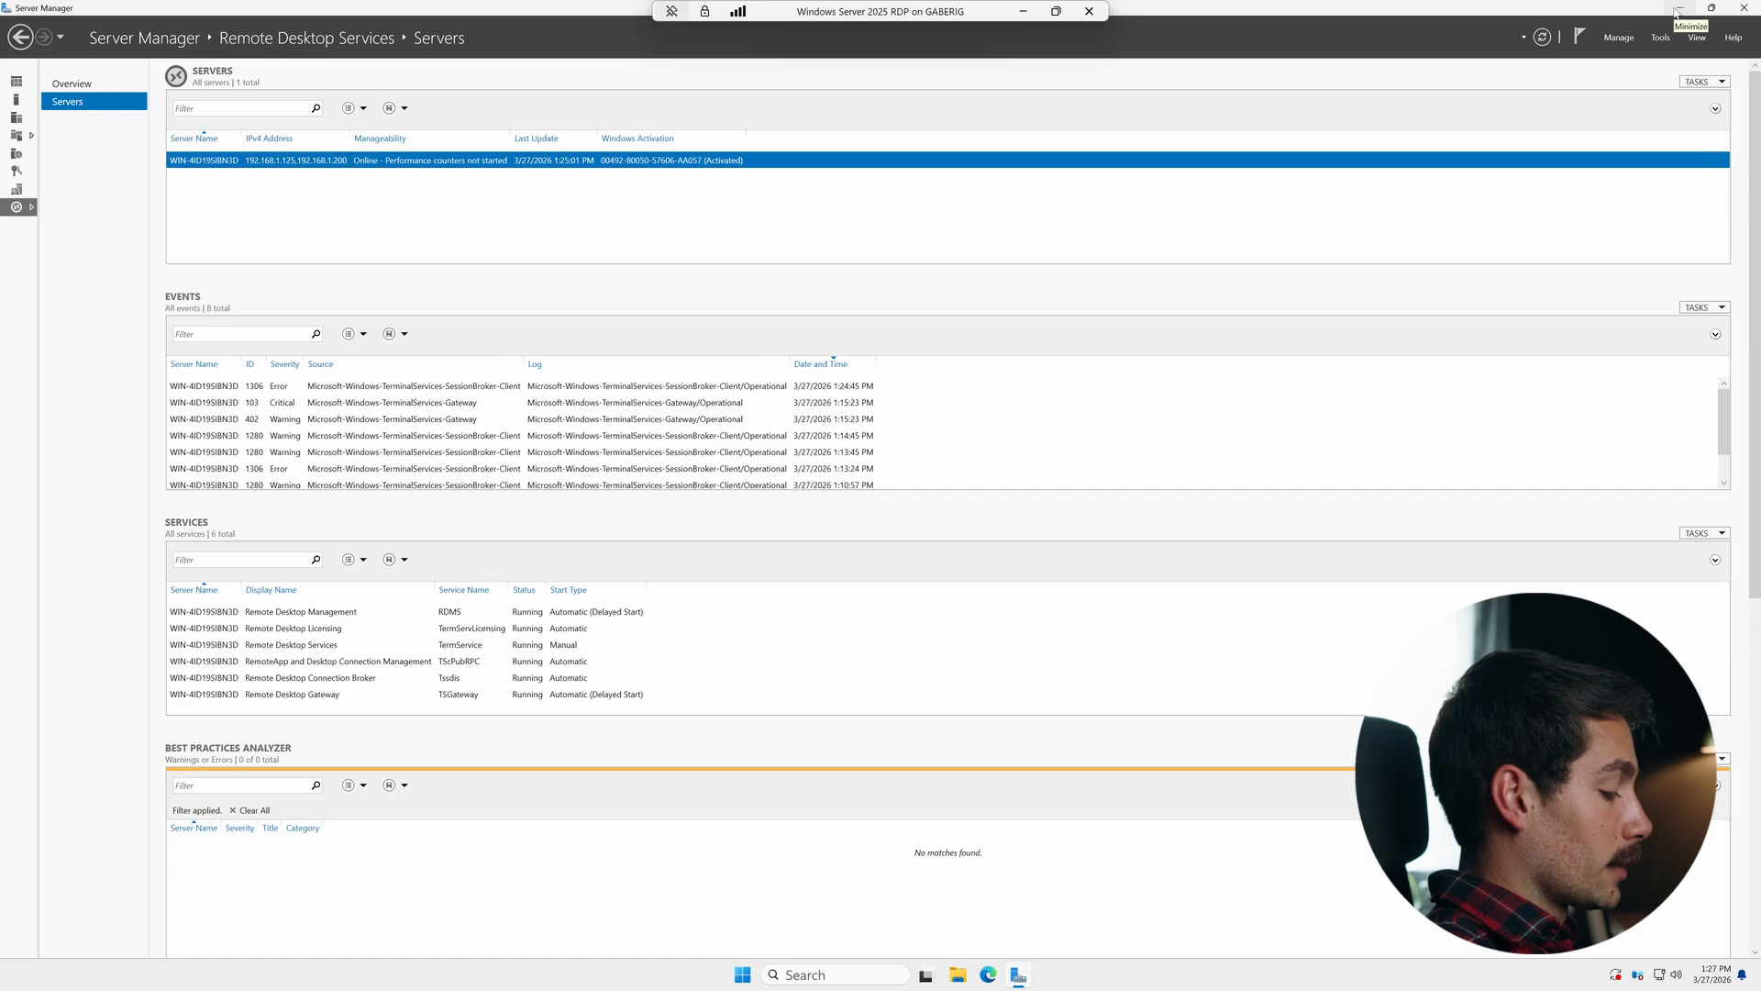
- Open Computer Management and browse to the Users folder under Local Users and Groups
left_click(1675, 10)
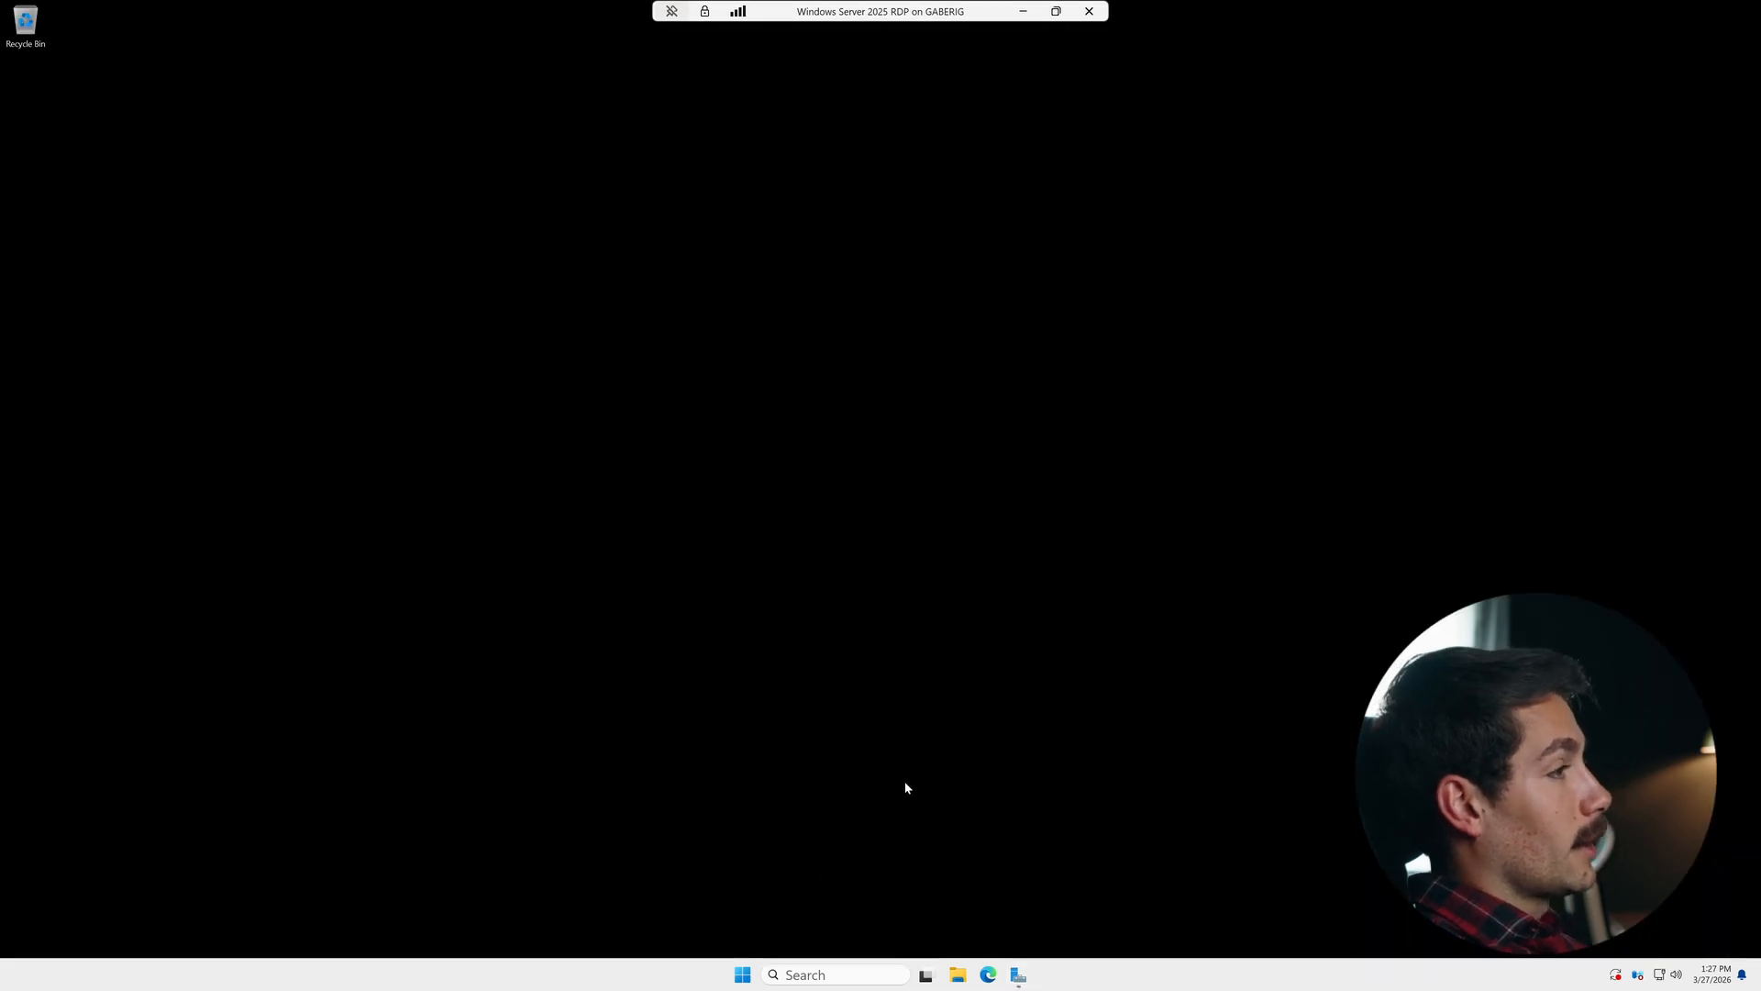
key("super")
type("comp")
key("Return")
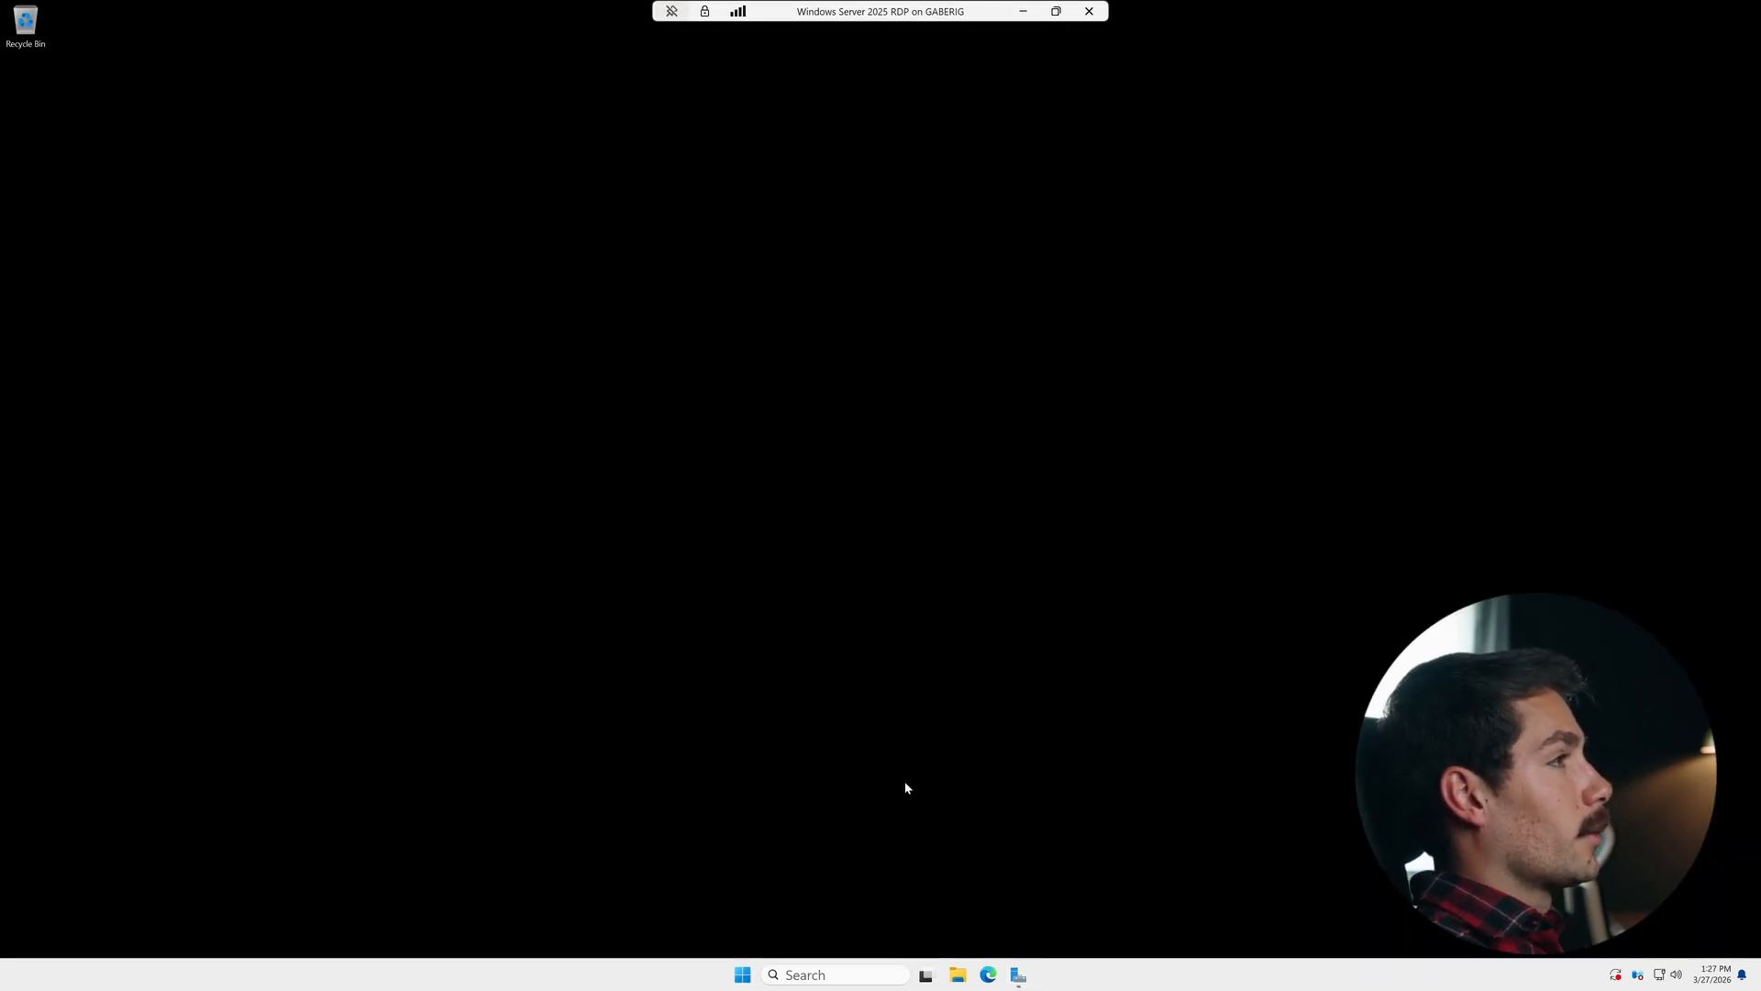
left_click_drag(494, 30, 1089, 244)
left_click(735, 354)
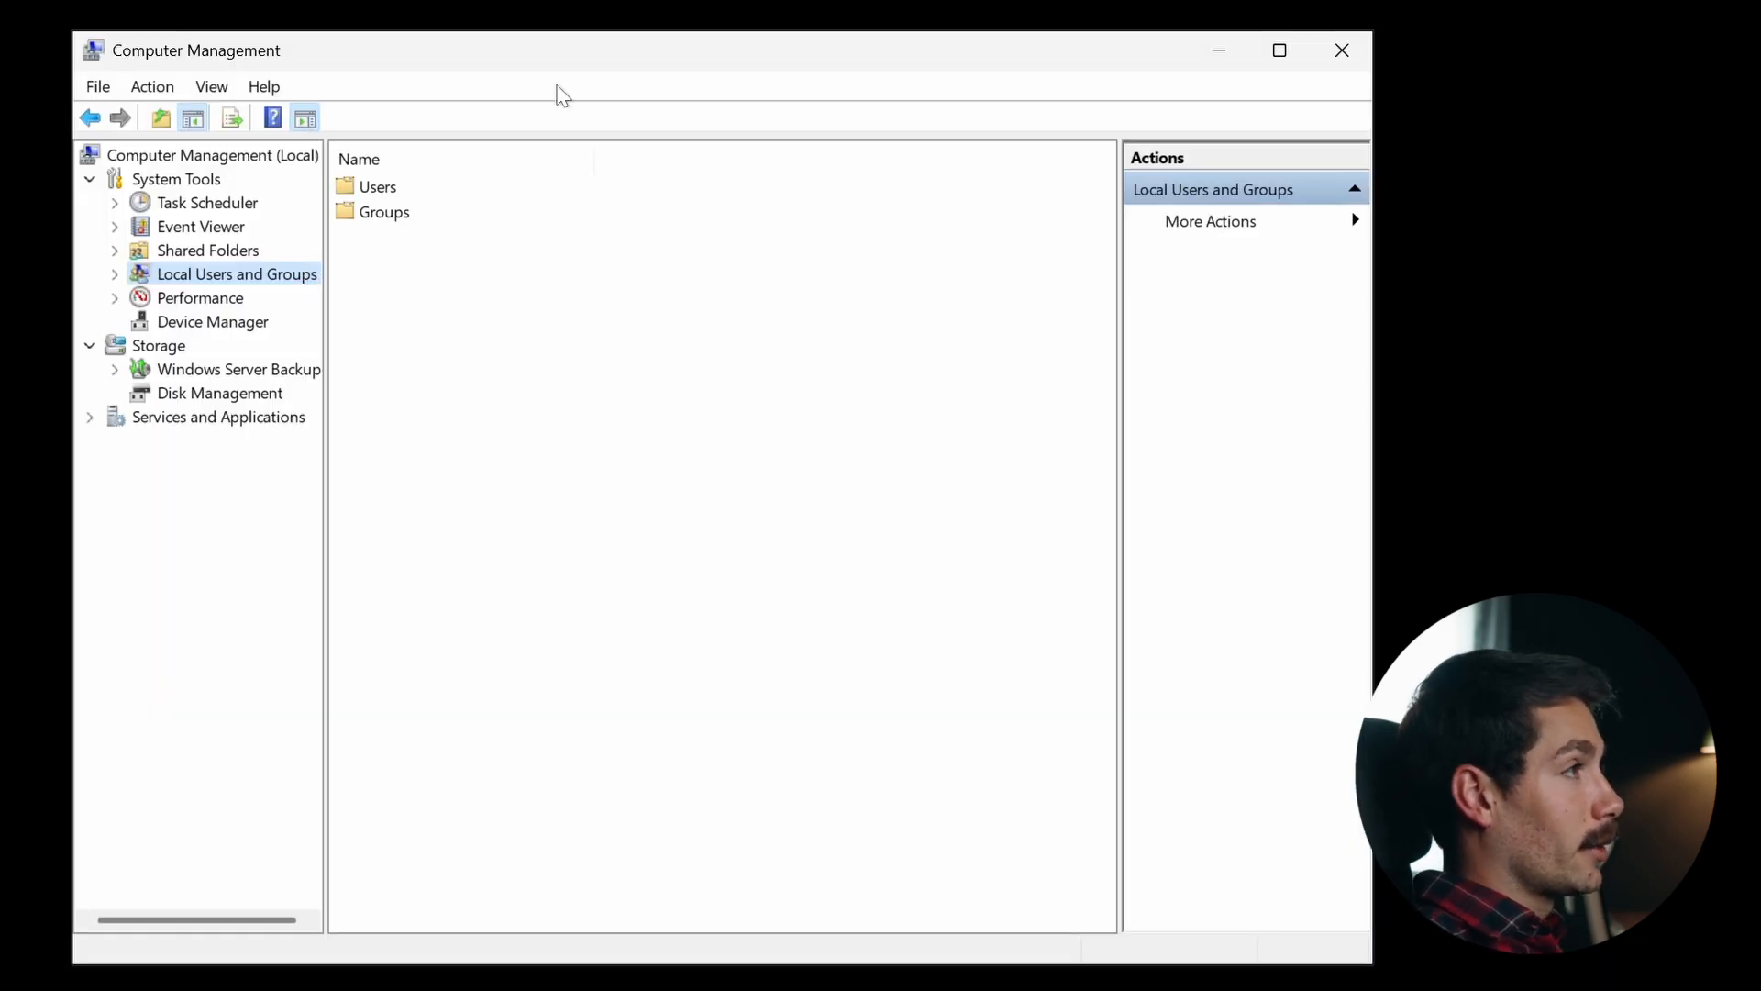
double_click(401, 195)
- Open the New User dialog and enter the new account's user name
right_click(363, 337)
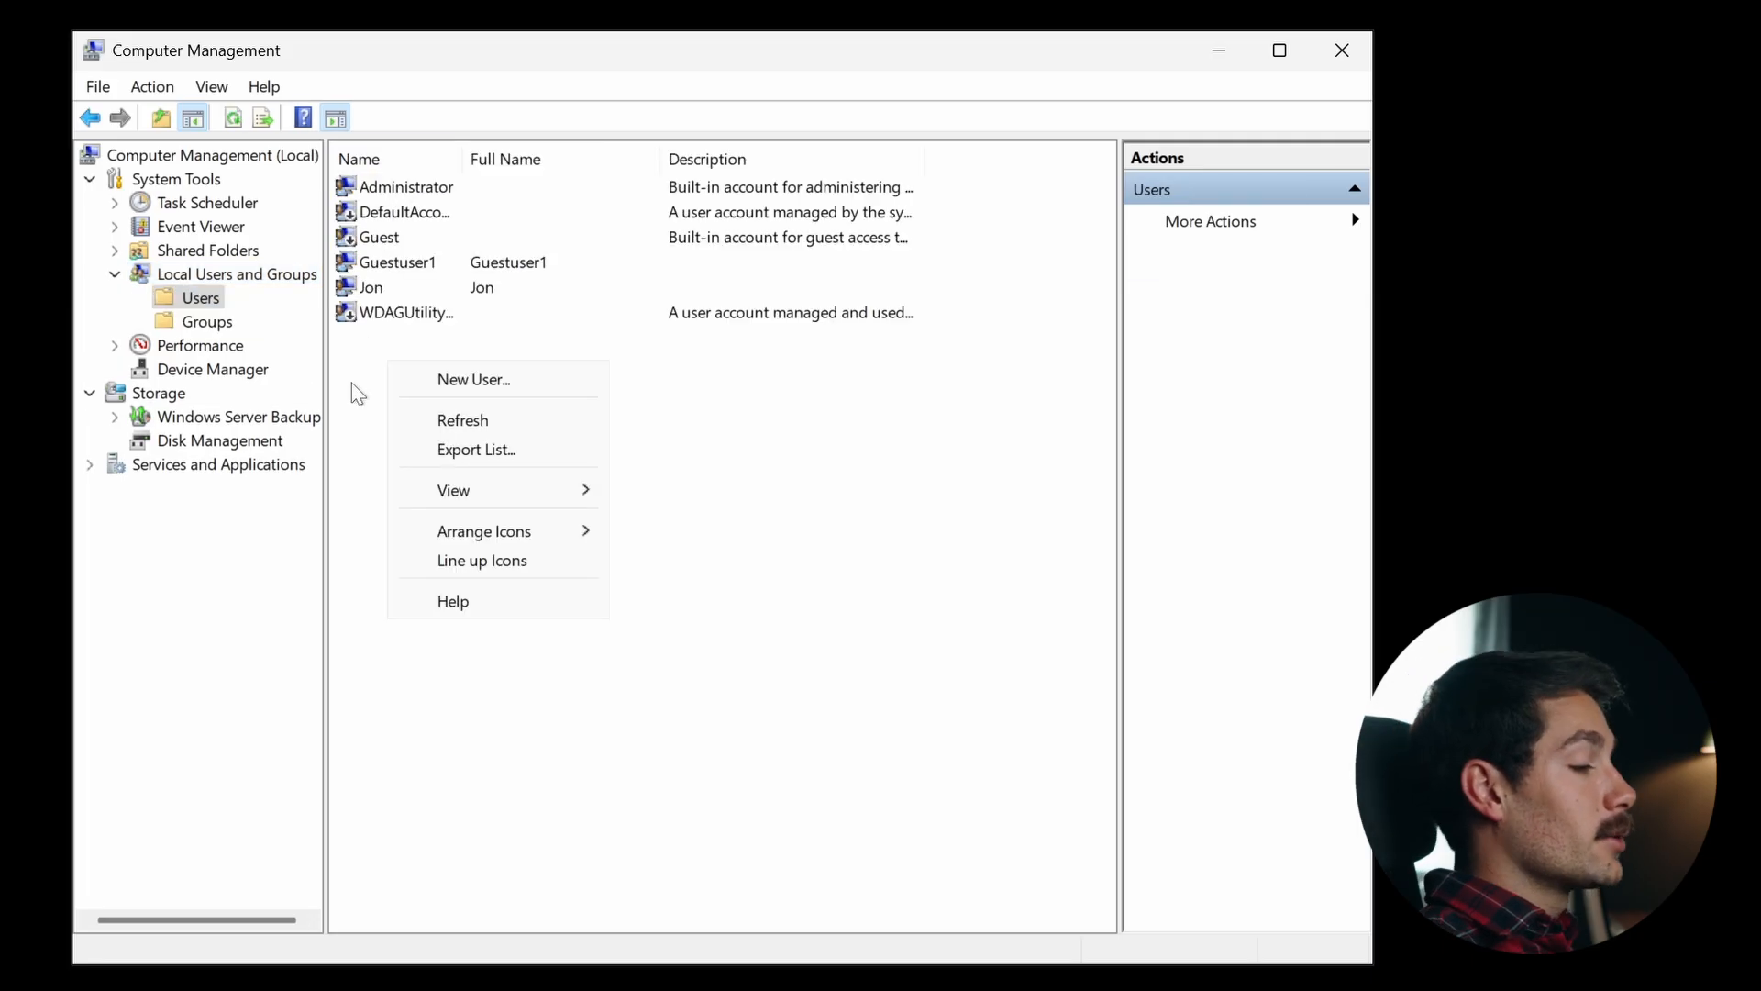
left_click(352, 382)
right_click(399, 382)
left_click(393, 378)
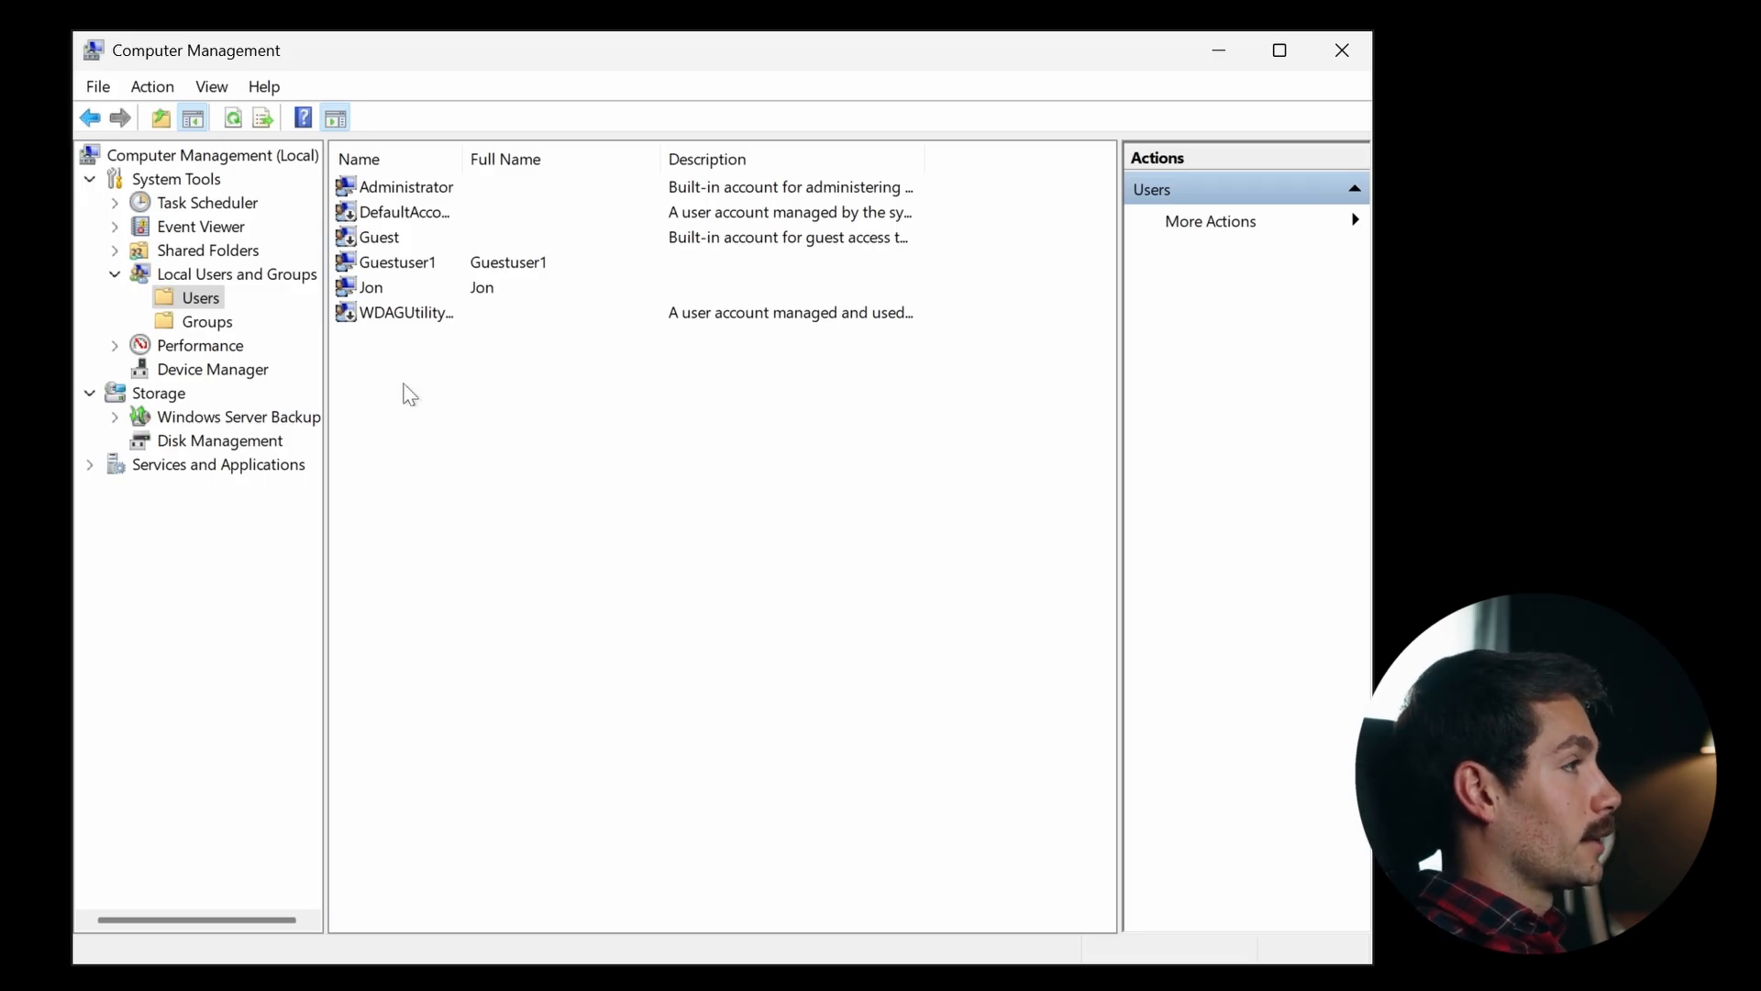
right_click(461, 434)
left_click(543, 455)
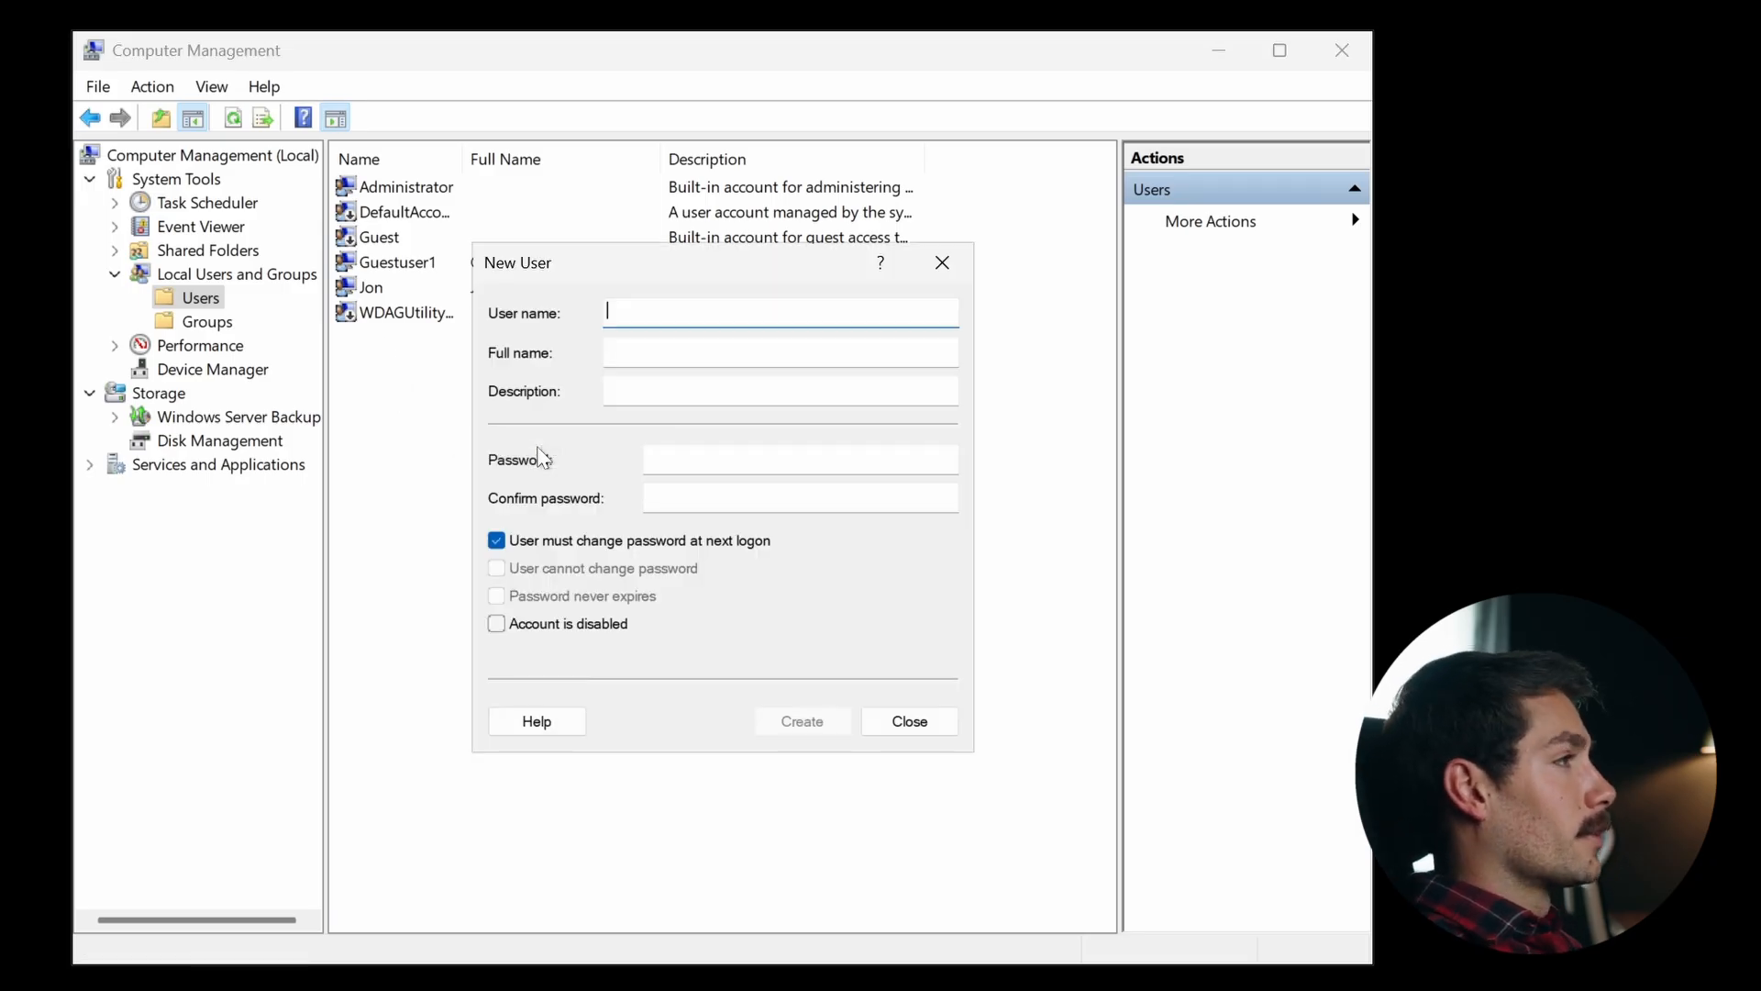
type("Gabriel")
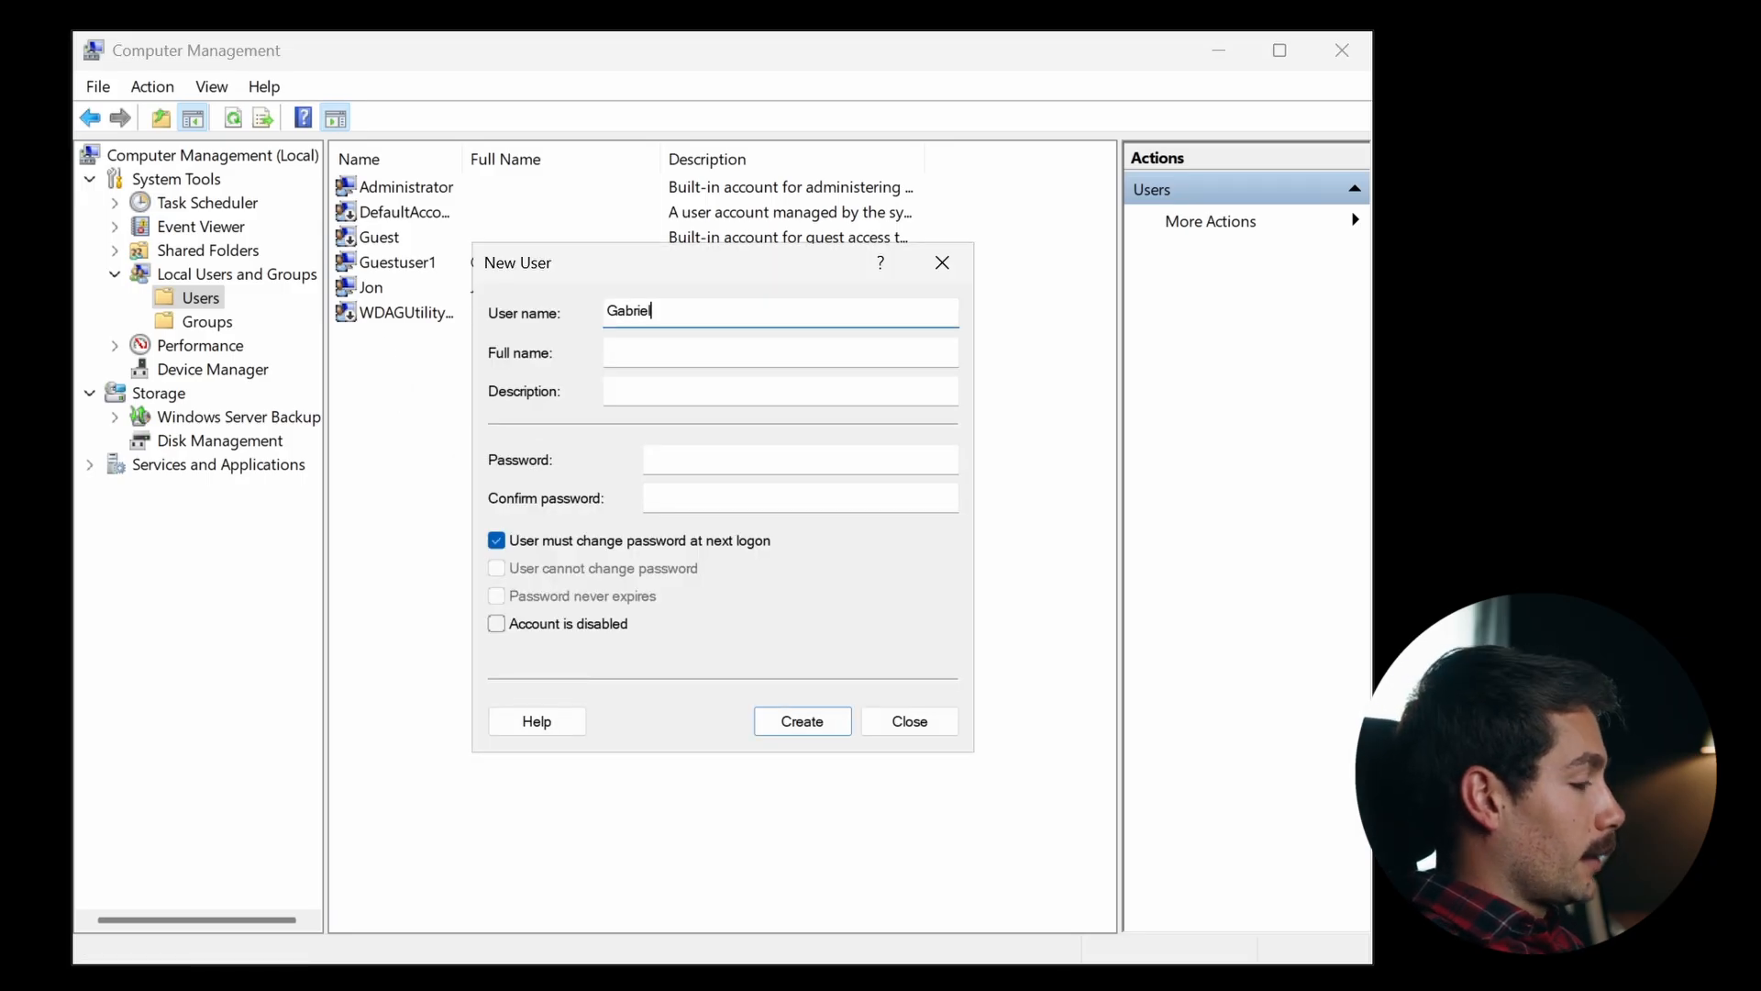
- Enter and confirm the new account's password
key("Tab")
key("Tab")
key("Tab")
type("••••••••••••")
key("Tab")
type("•••••••••••")
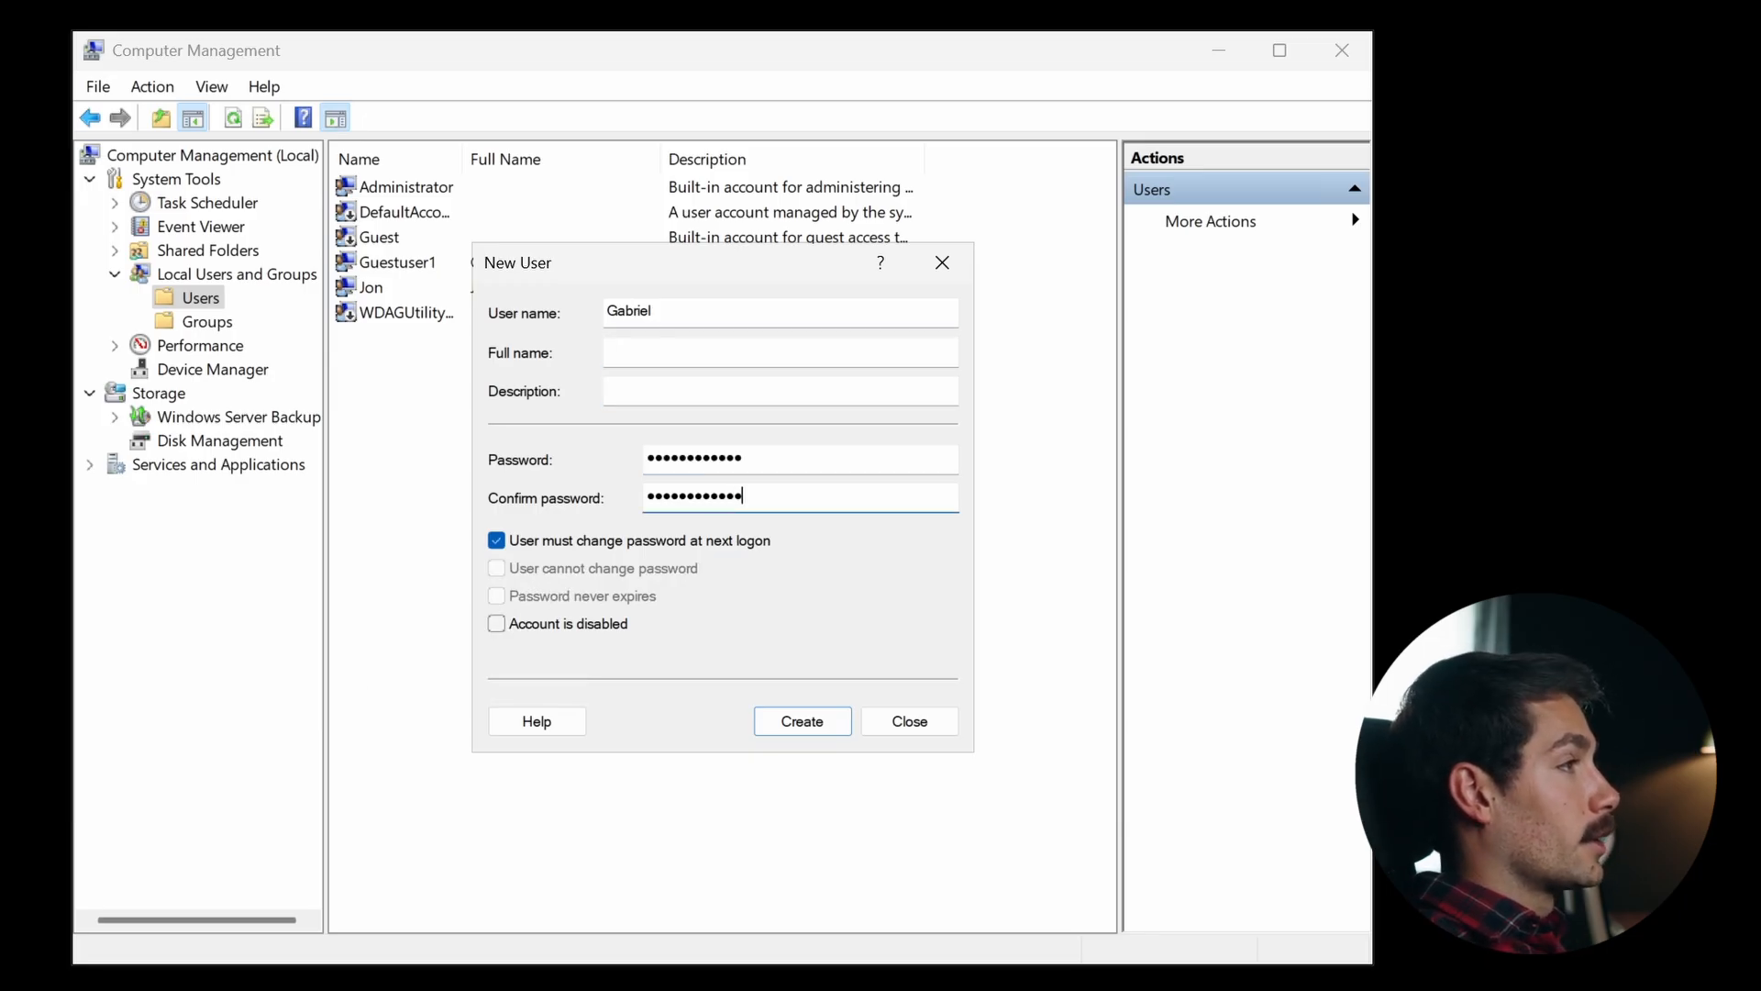
- Disable forced password change, enable 'User cannot change password' and 'Password never expires', create the account, and close the dialog
left_click(496, 540)
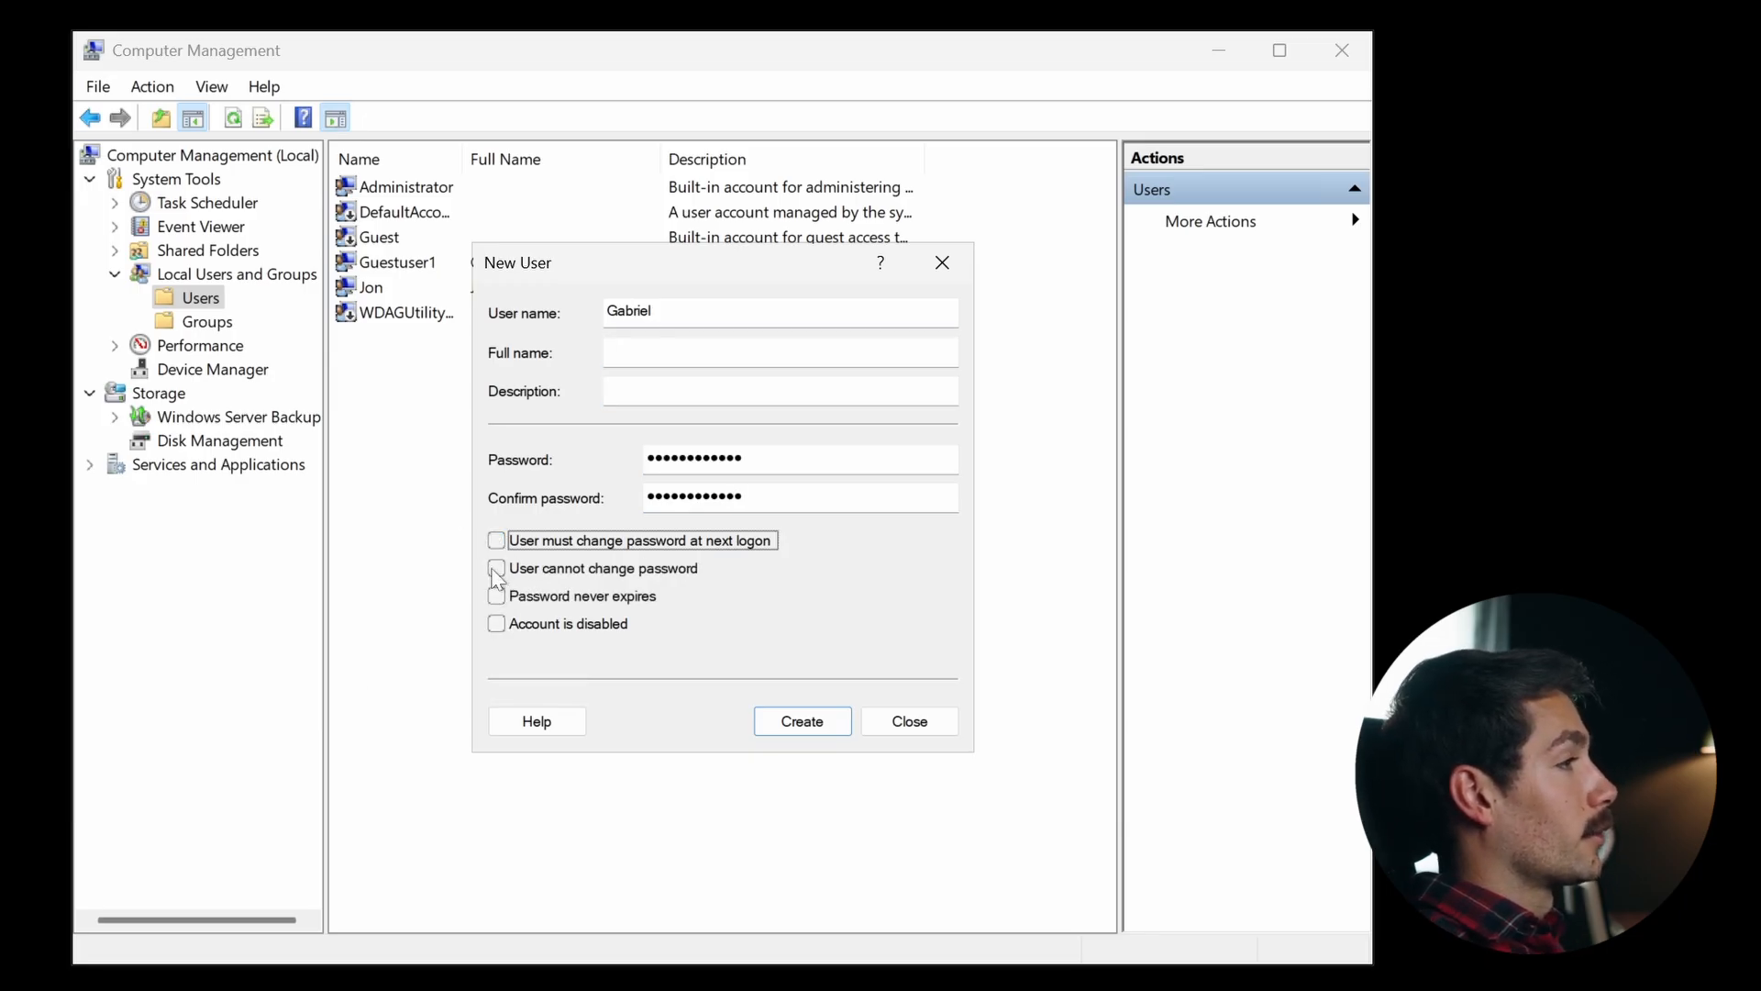
left_click(497, 567)
left_click(497, 595)
left_click(795, 719)
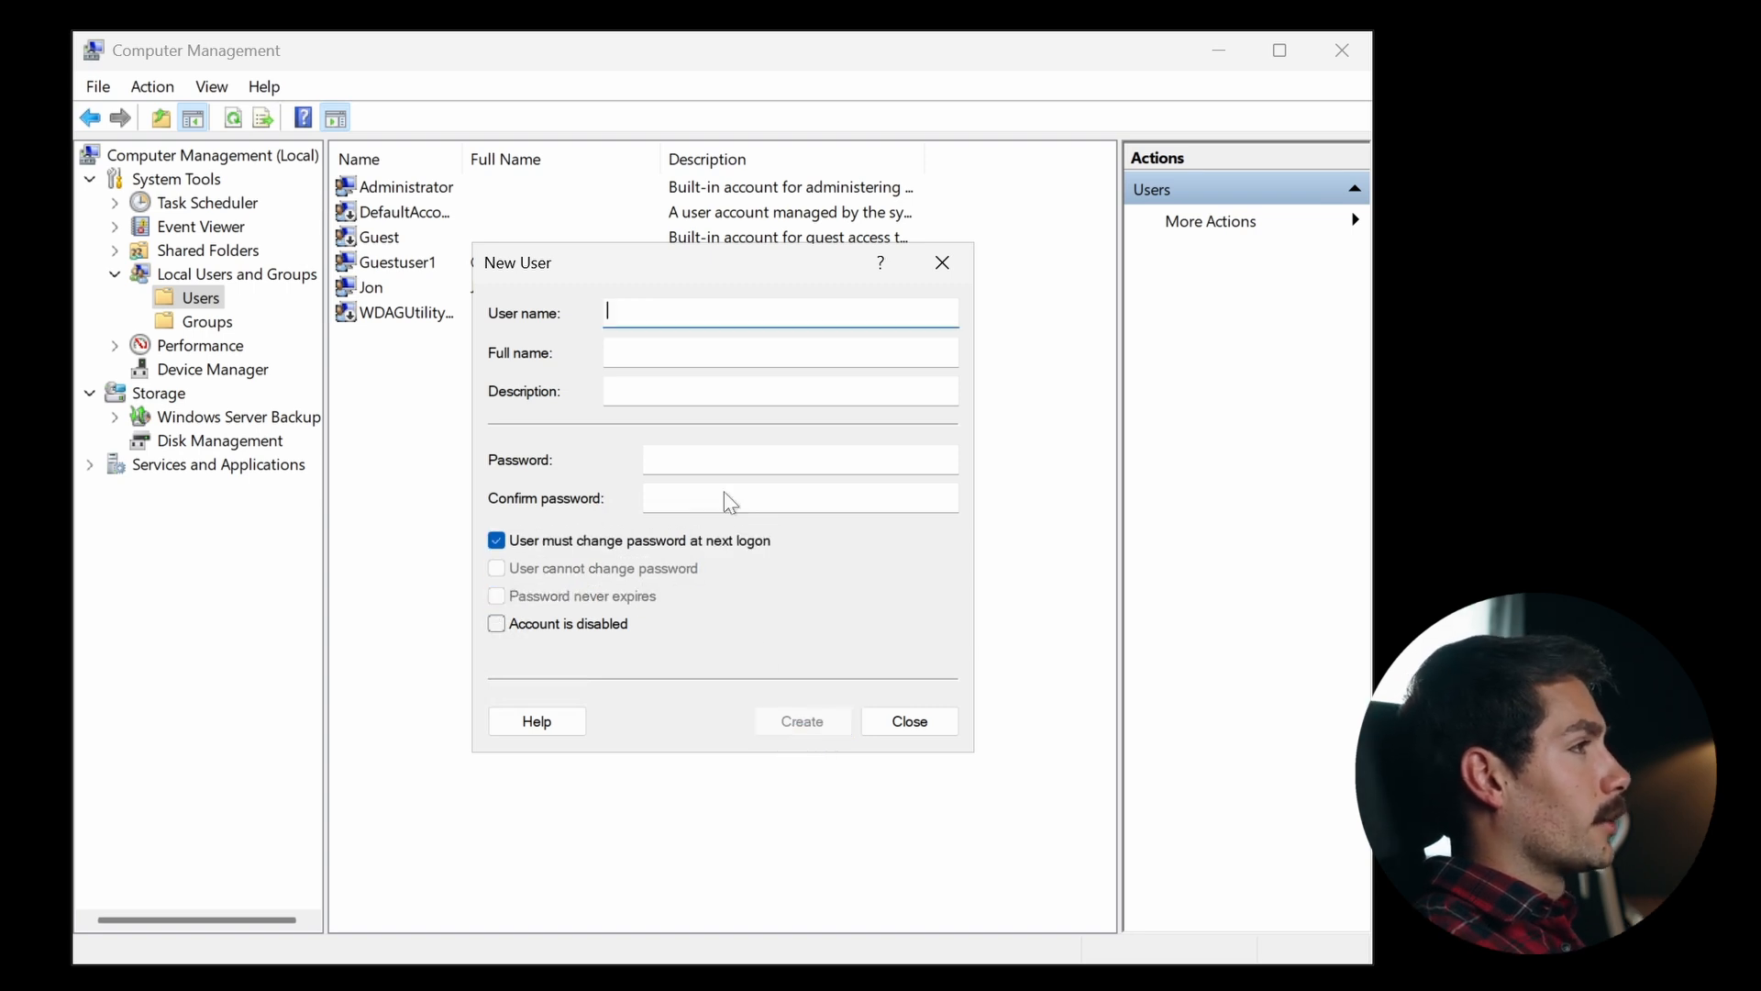
left_click(942, 264)
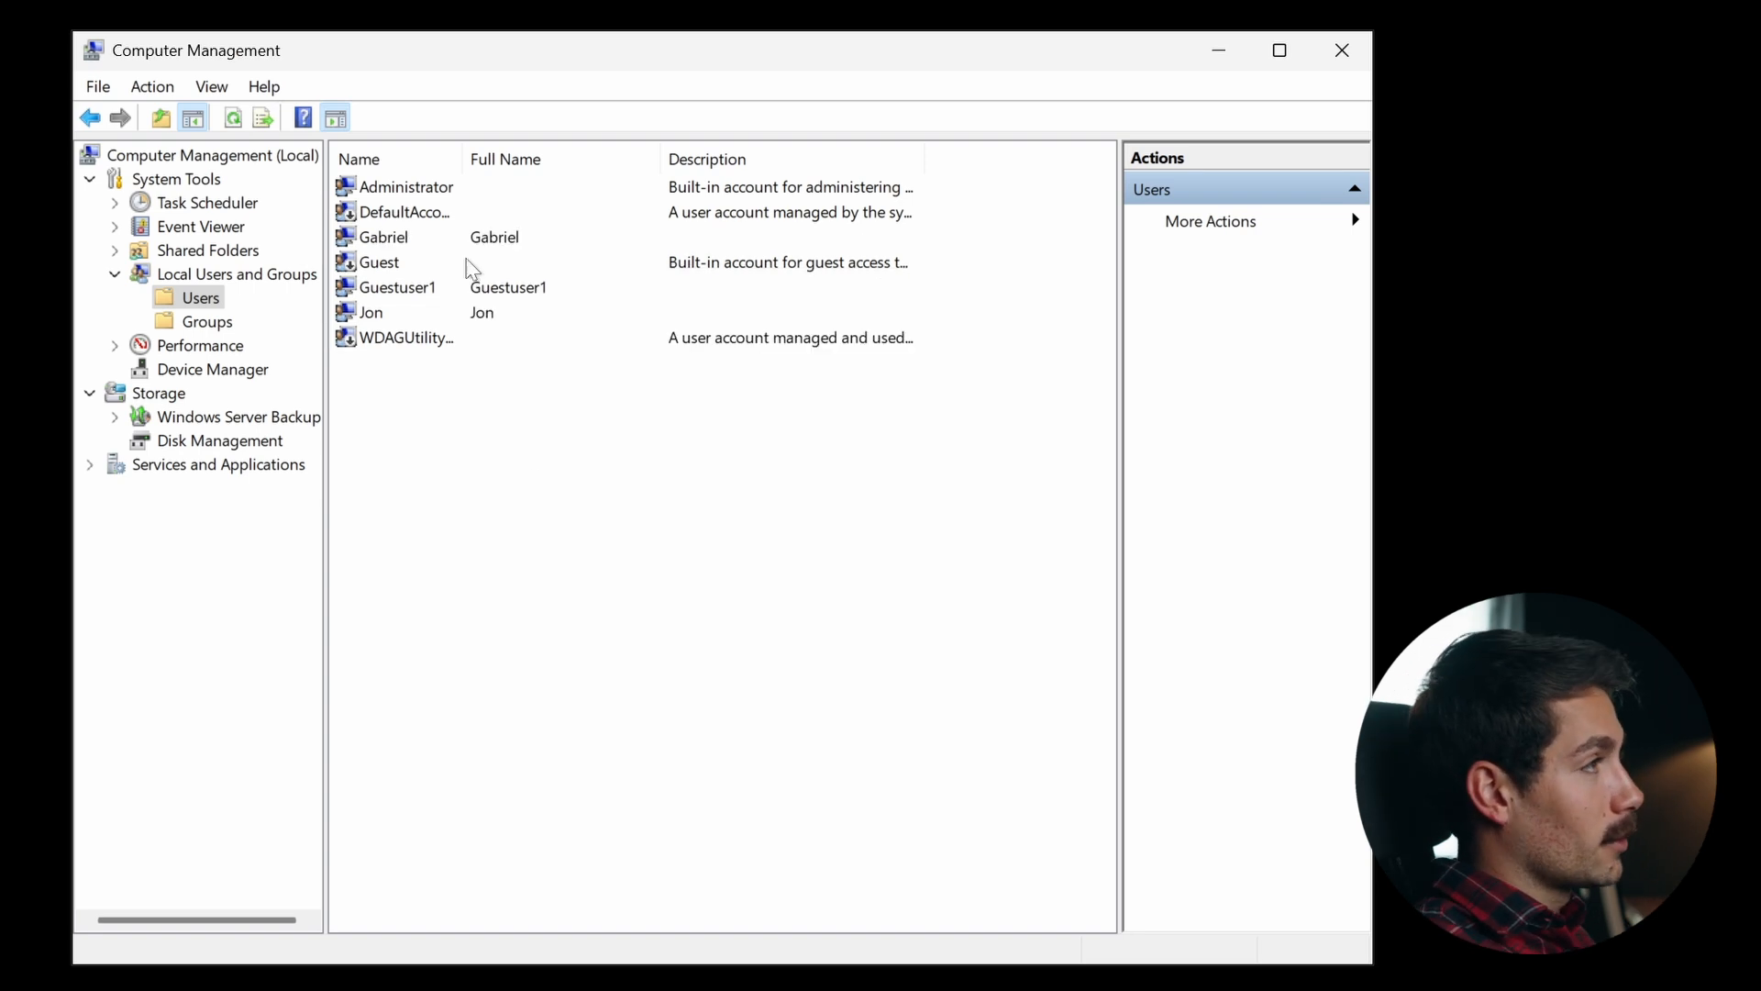
- Open the local Groups list and inspect the Remote Desktop Users group's properties
left_click(429, 241)
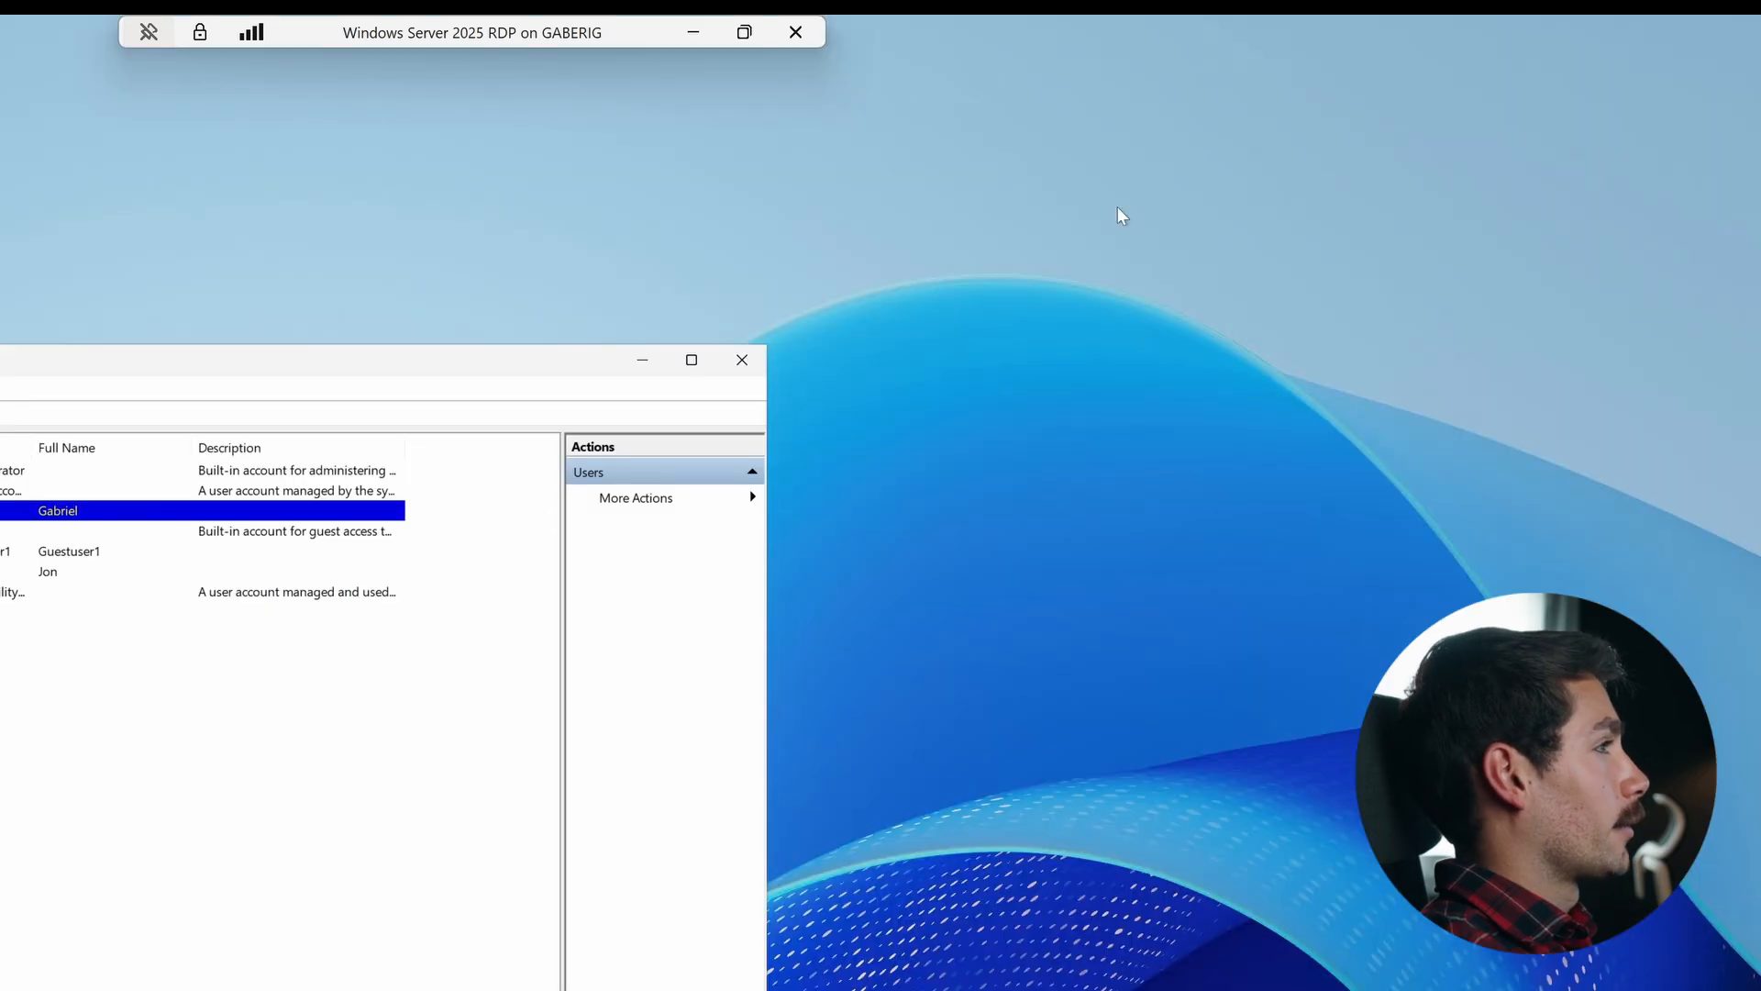
left_click(219, 307)
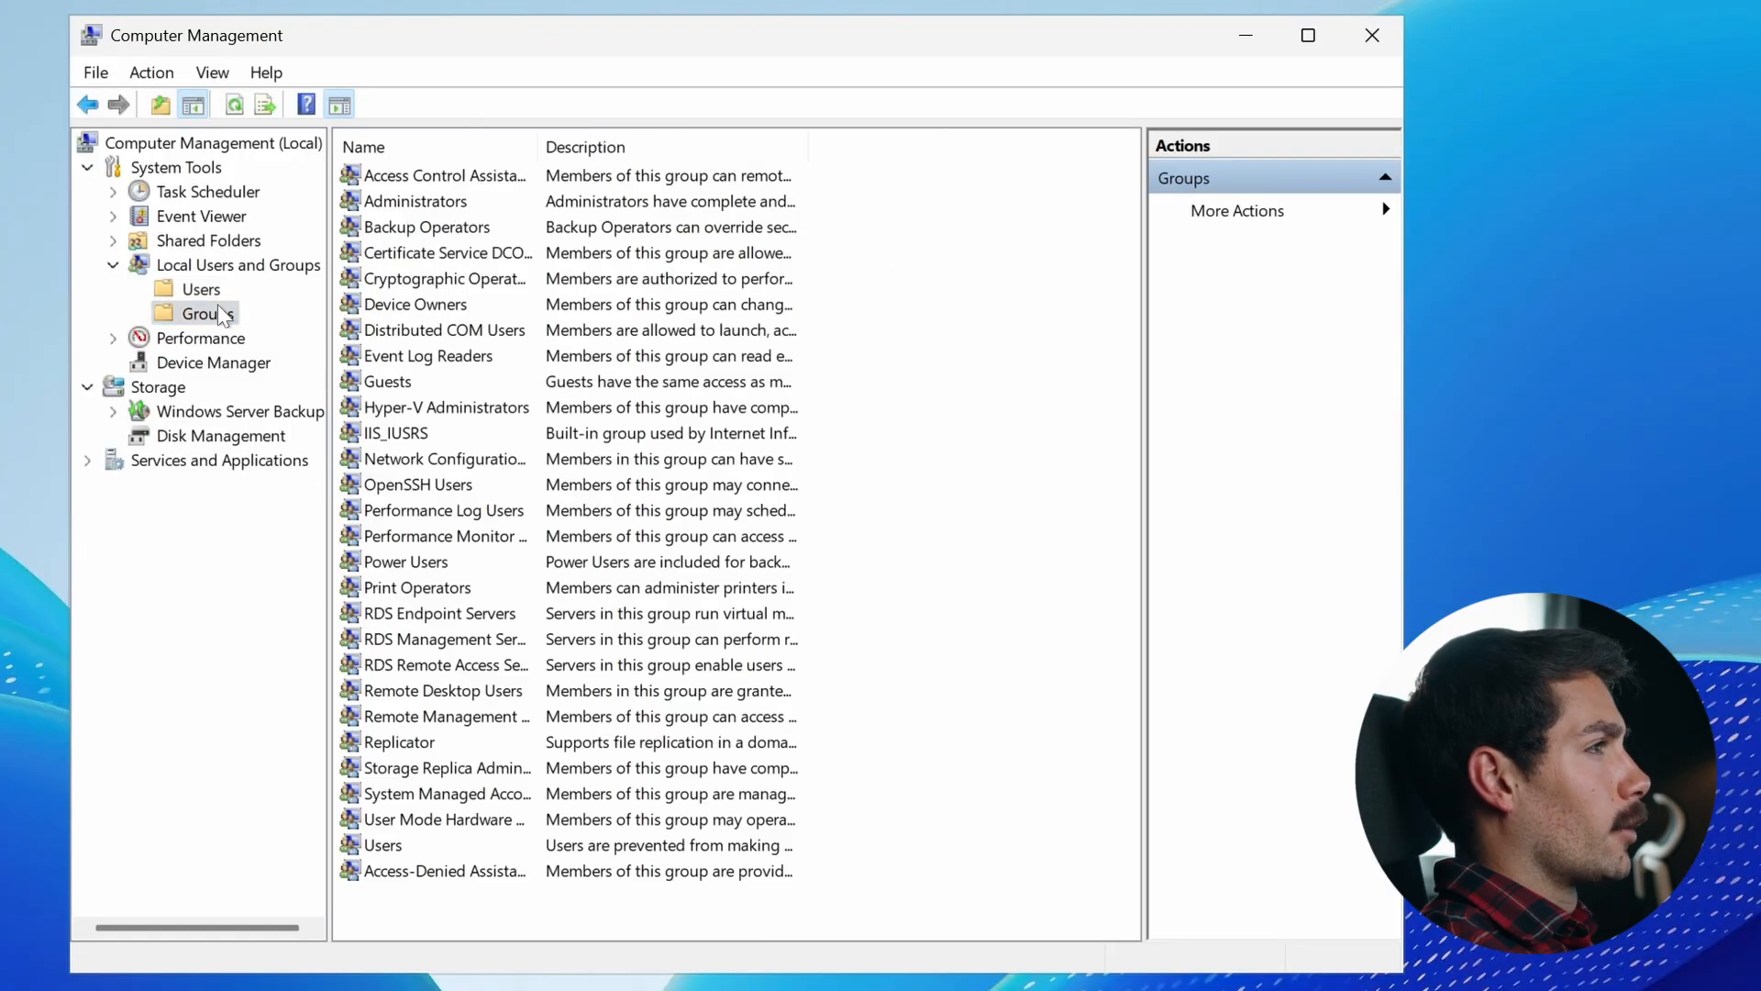
left_click(477, 667)
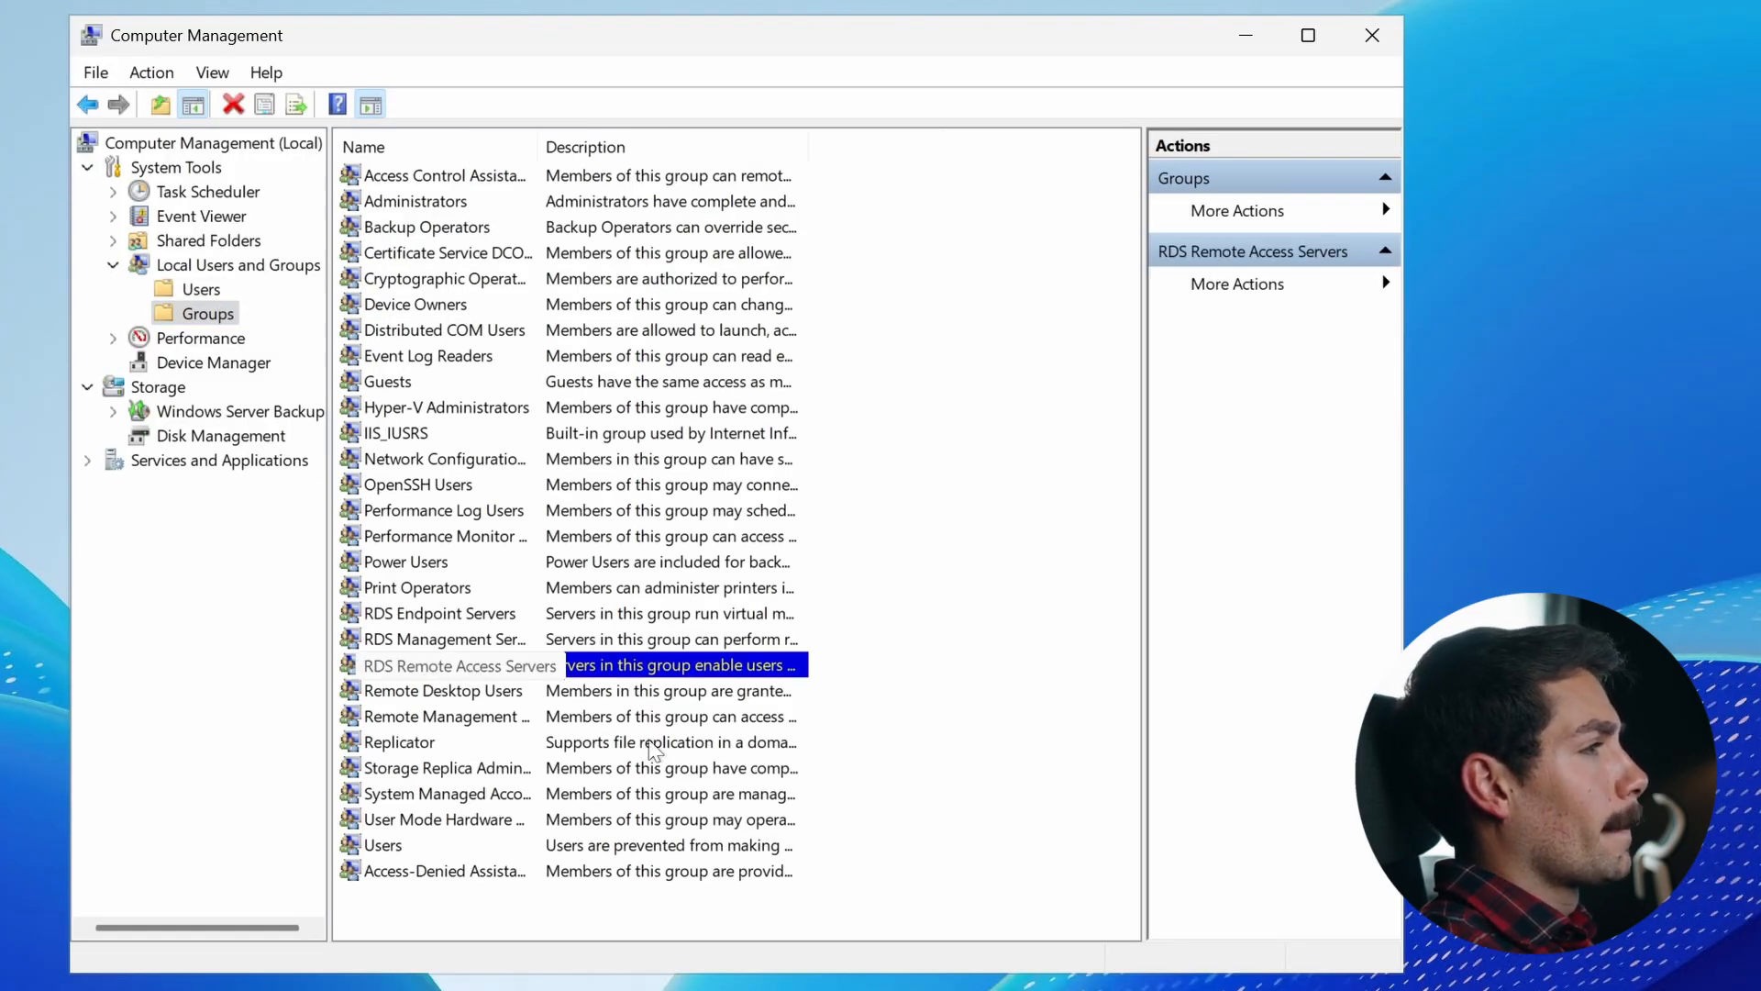
left_click(584, 695)
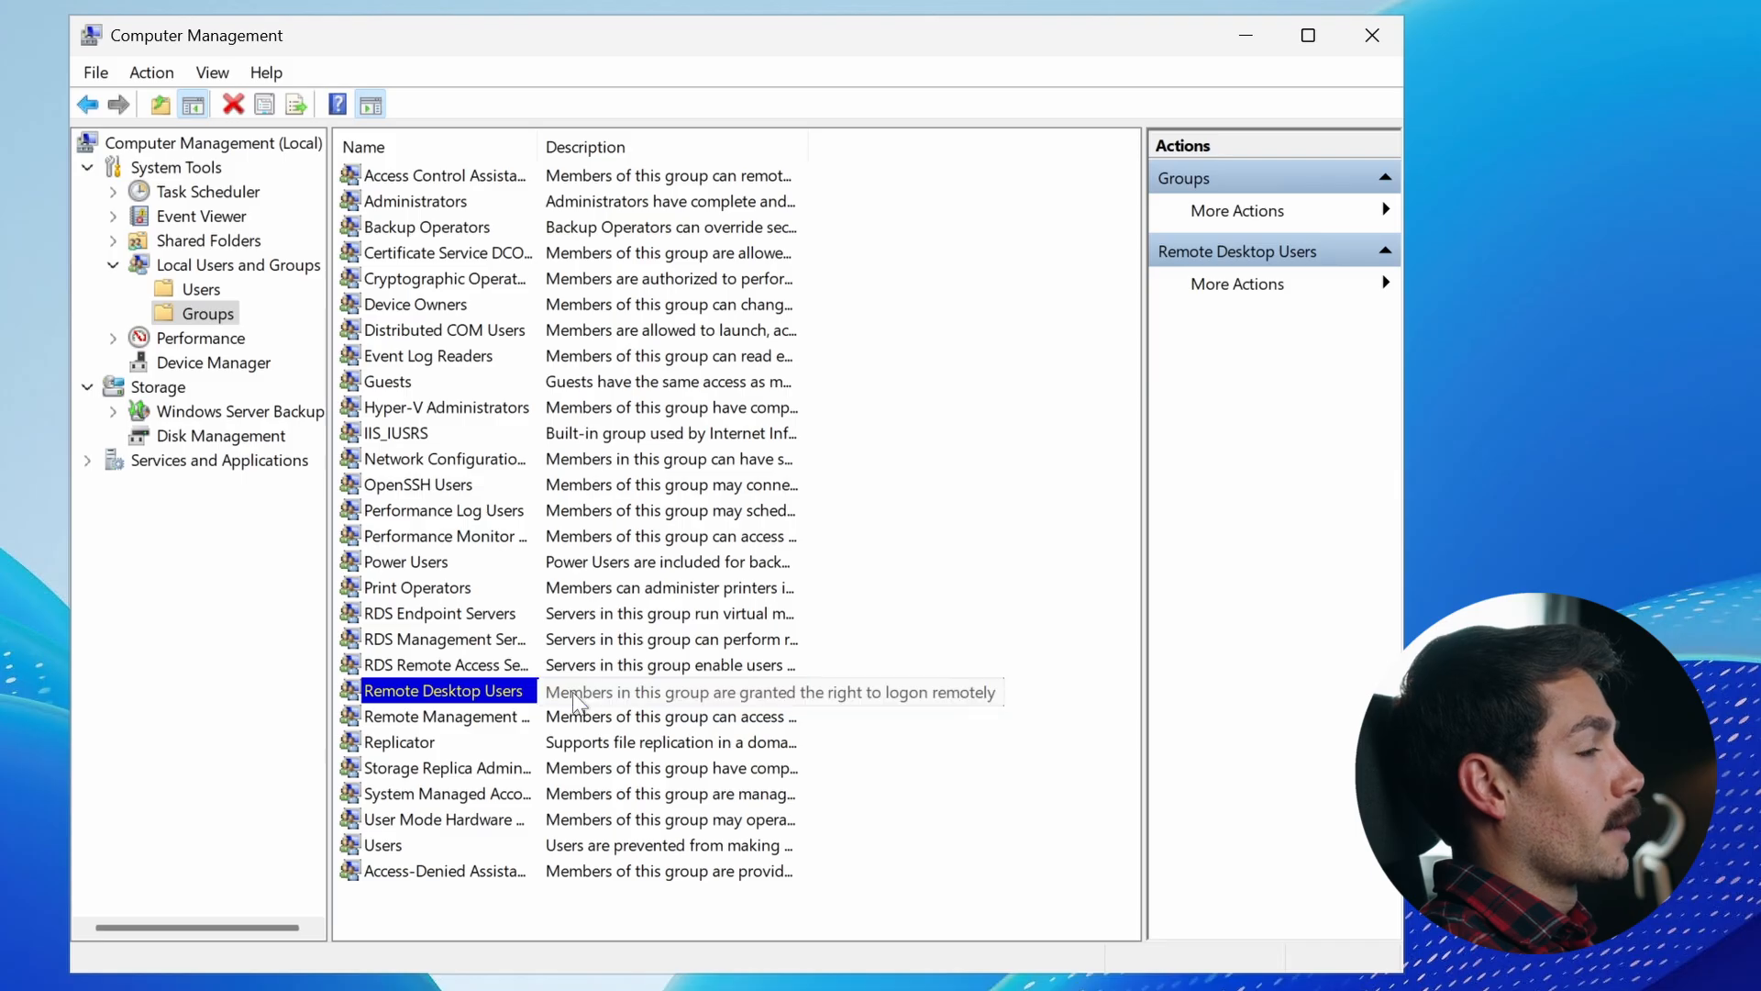
double_click(465, 695)
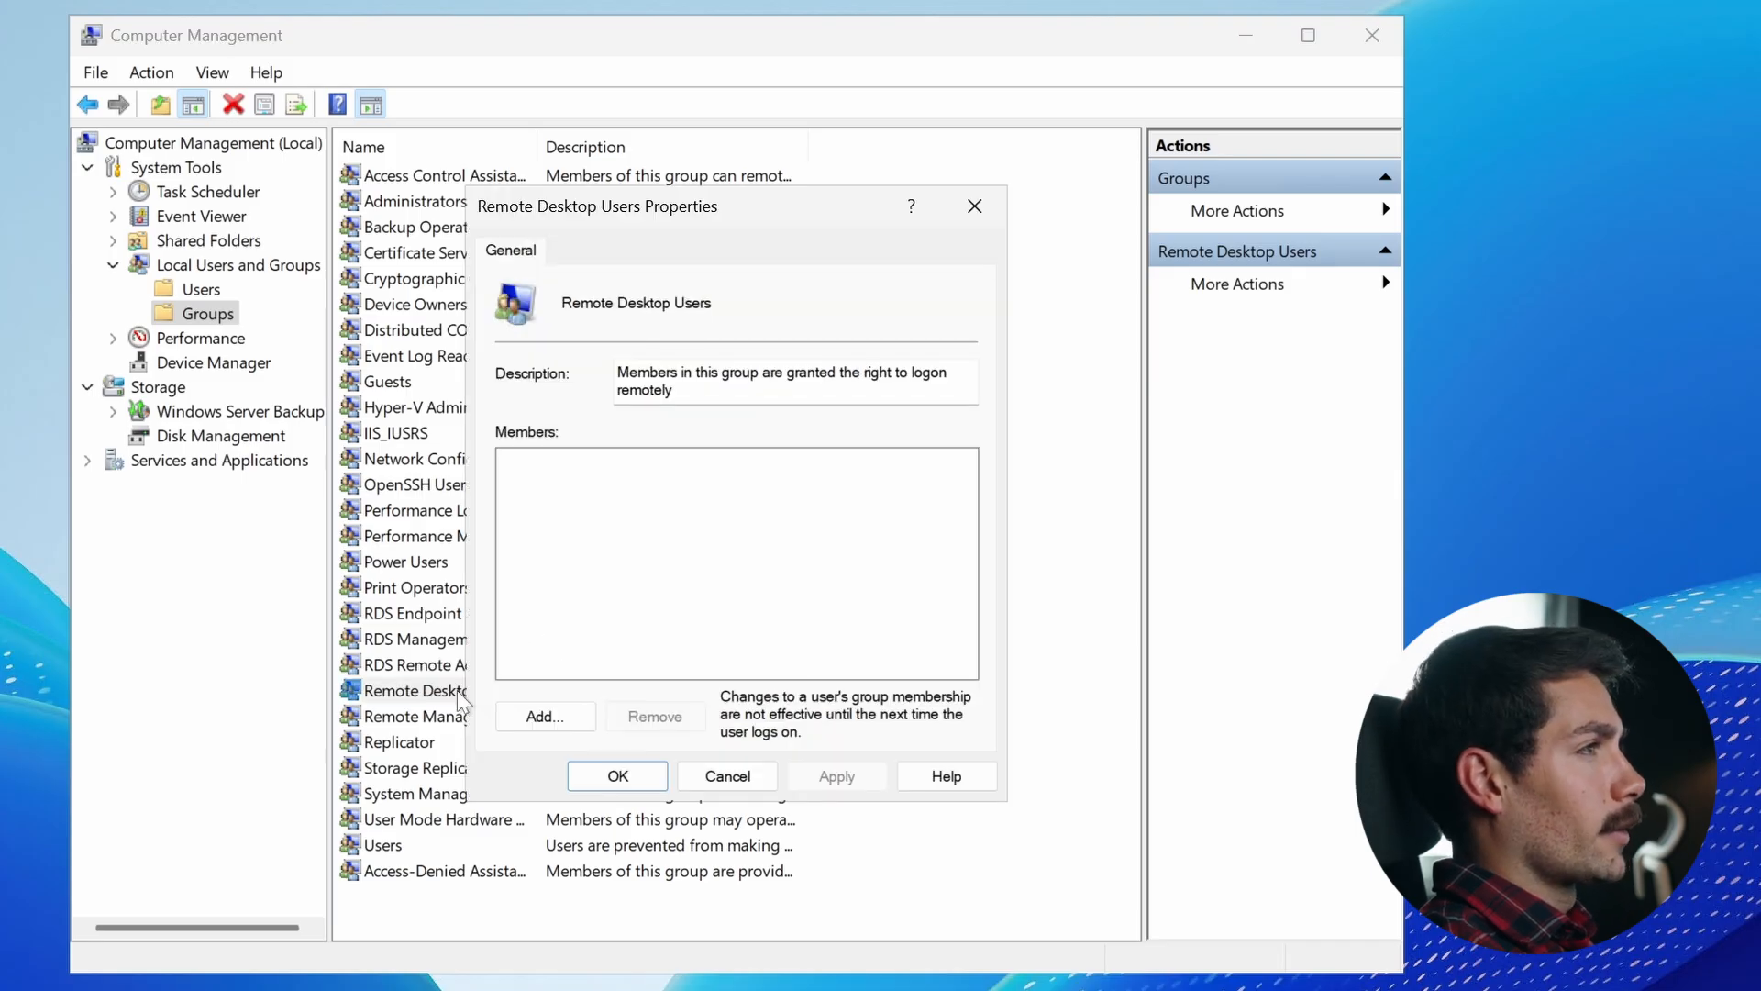
left_click(975, 205)
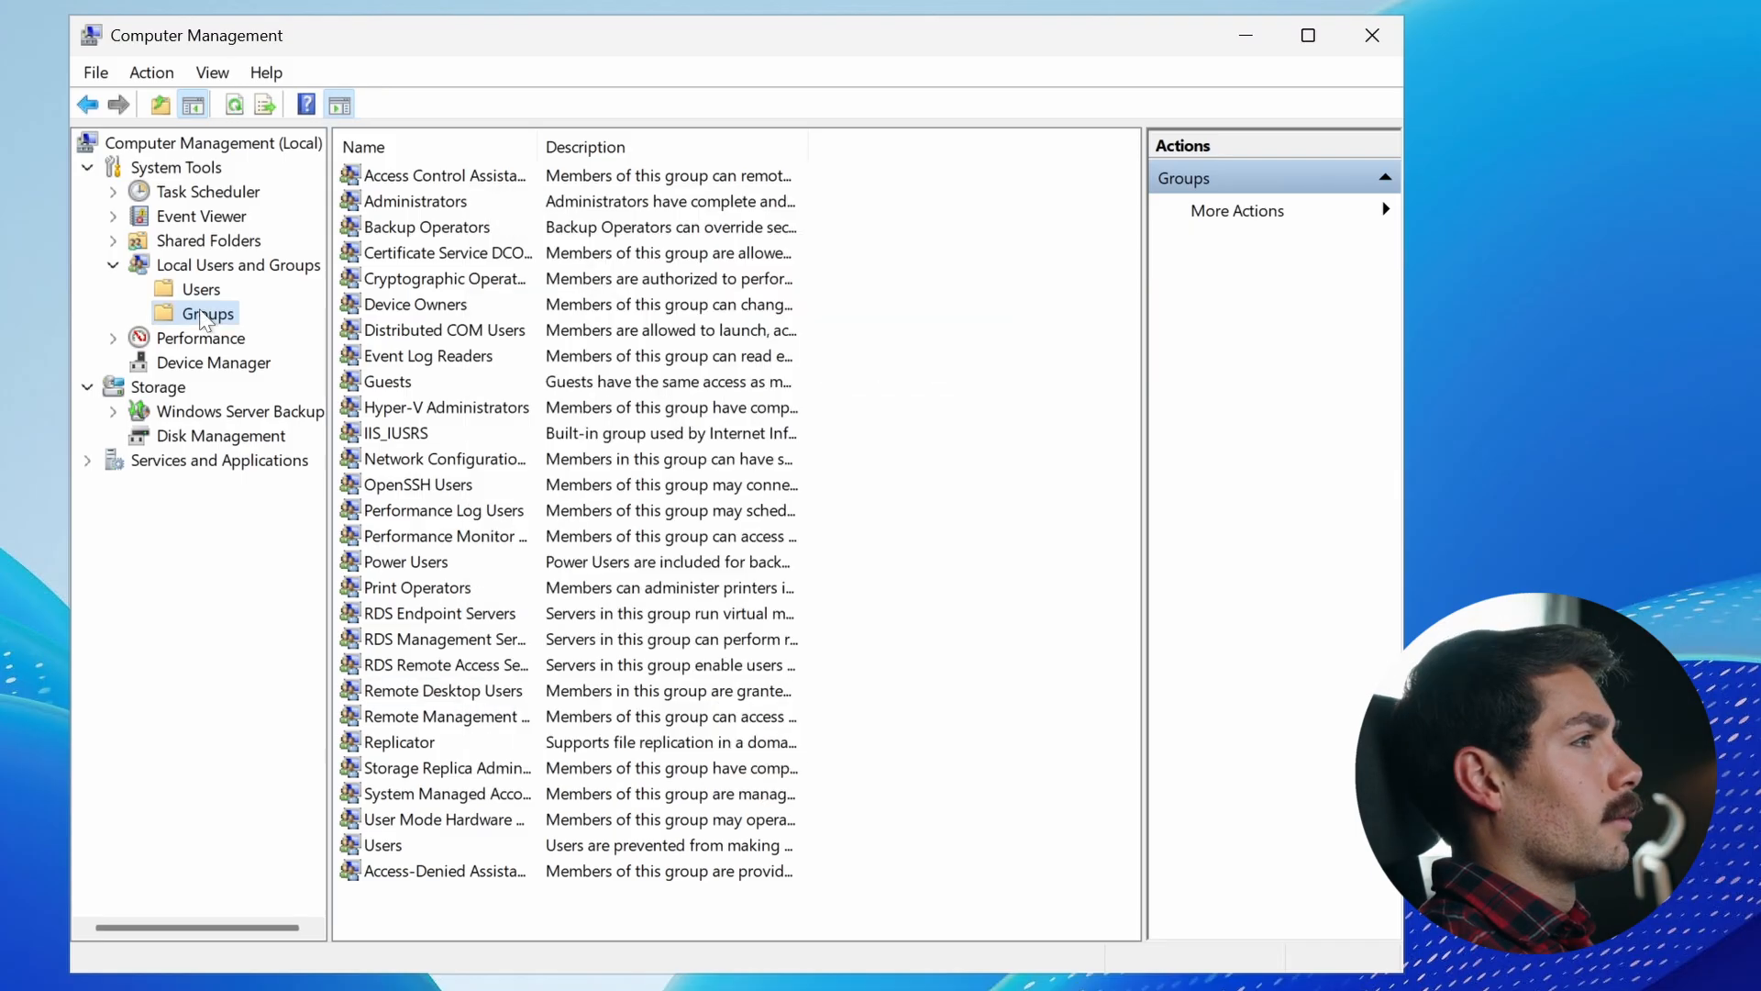
- Open the Remote Desktop Users group, start adding a member with the new account's user name, and set the search location to the local computer WIN-4ID19SIBN3D
double_click(415, 697)
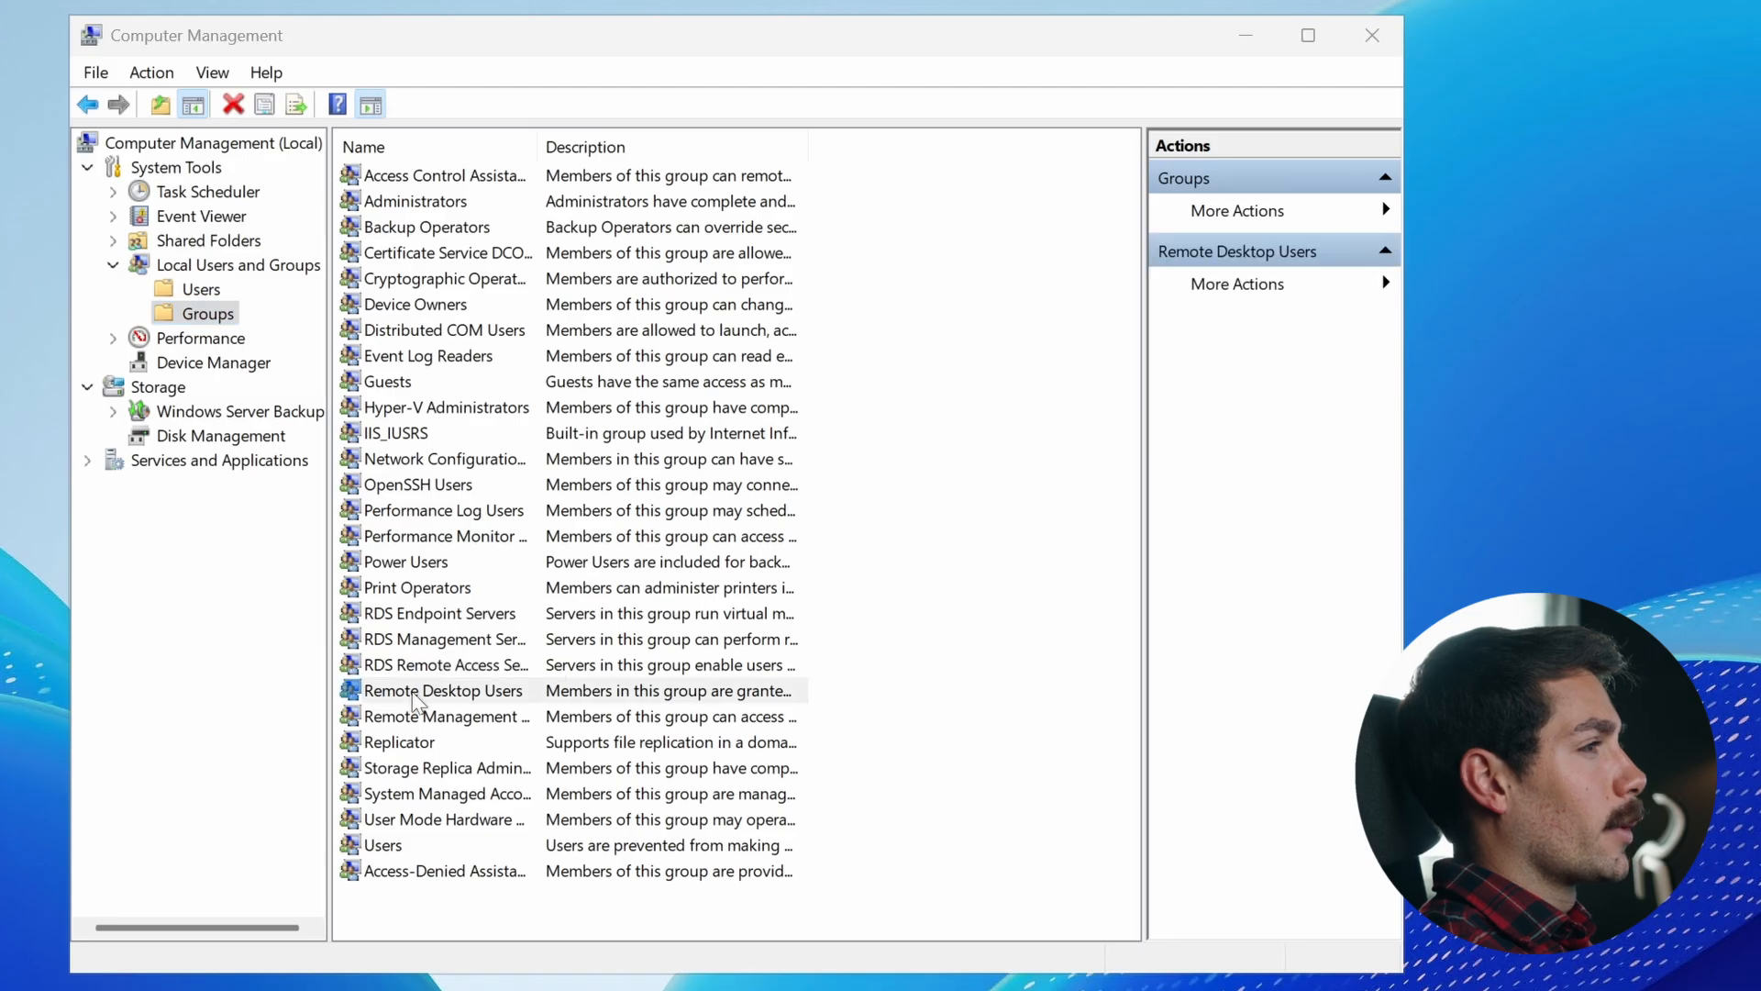
left_click(562, 718)
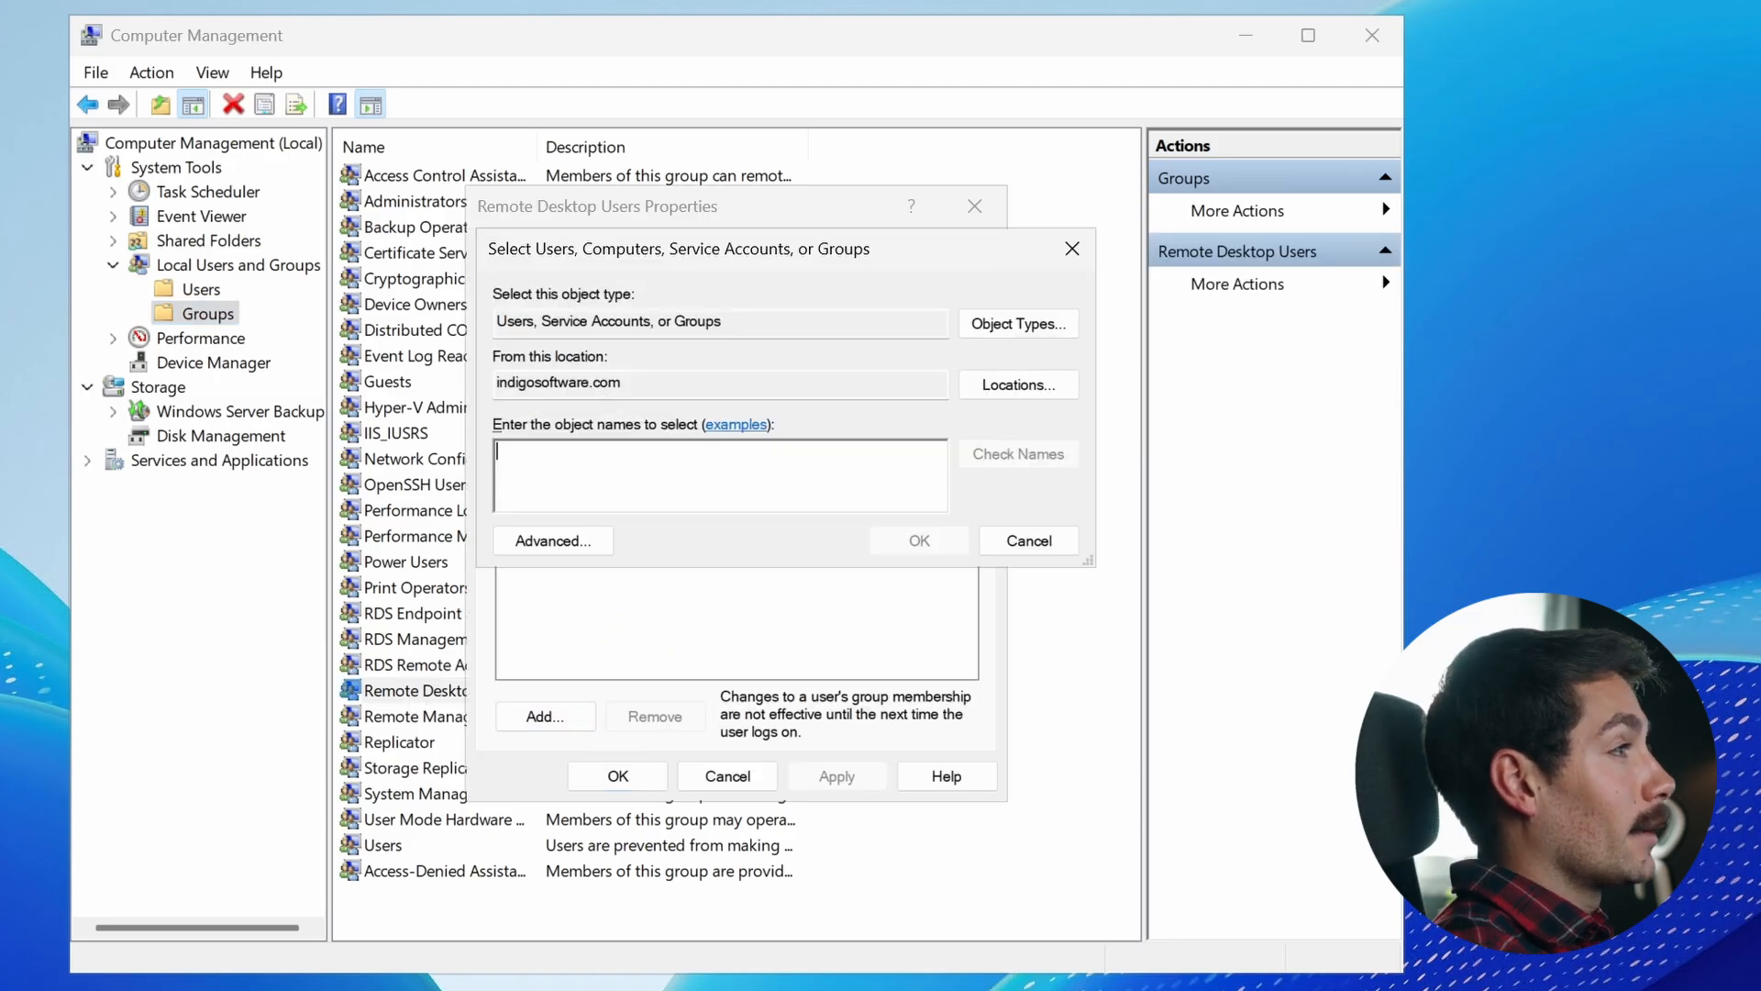
type("Gabriel")
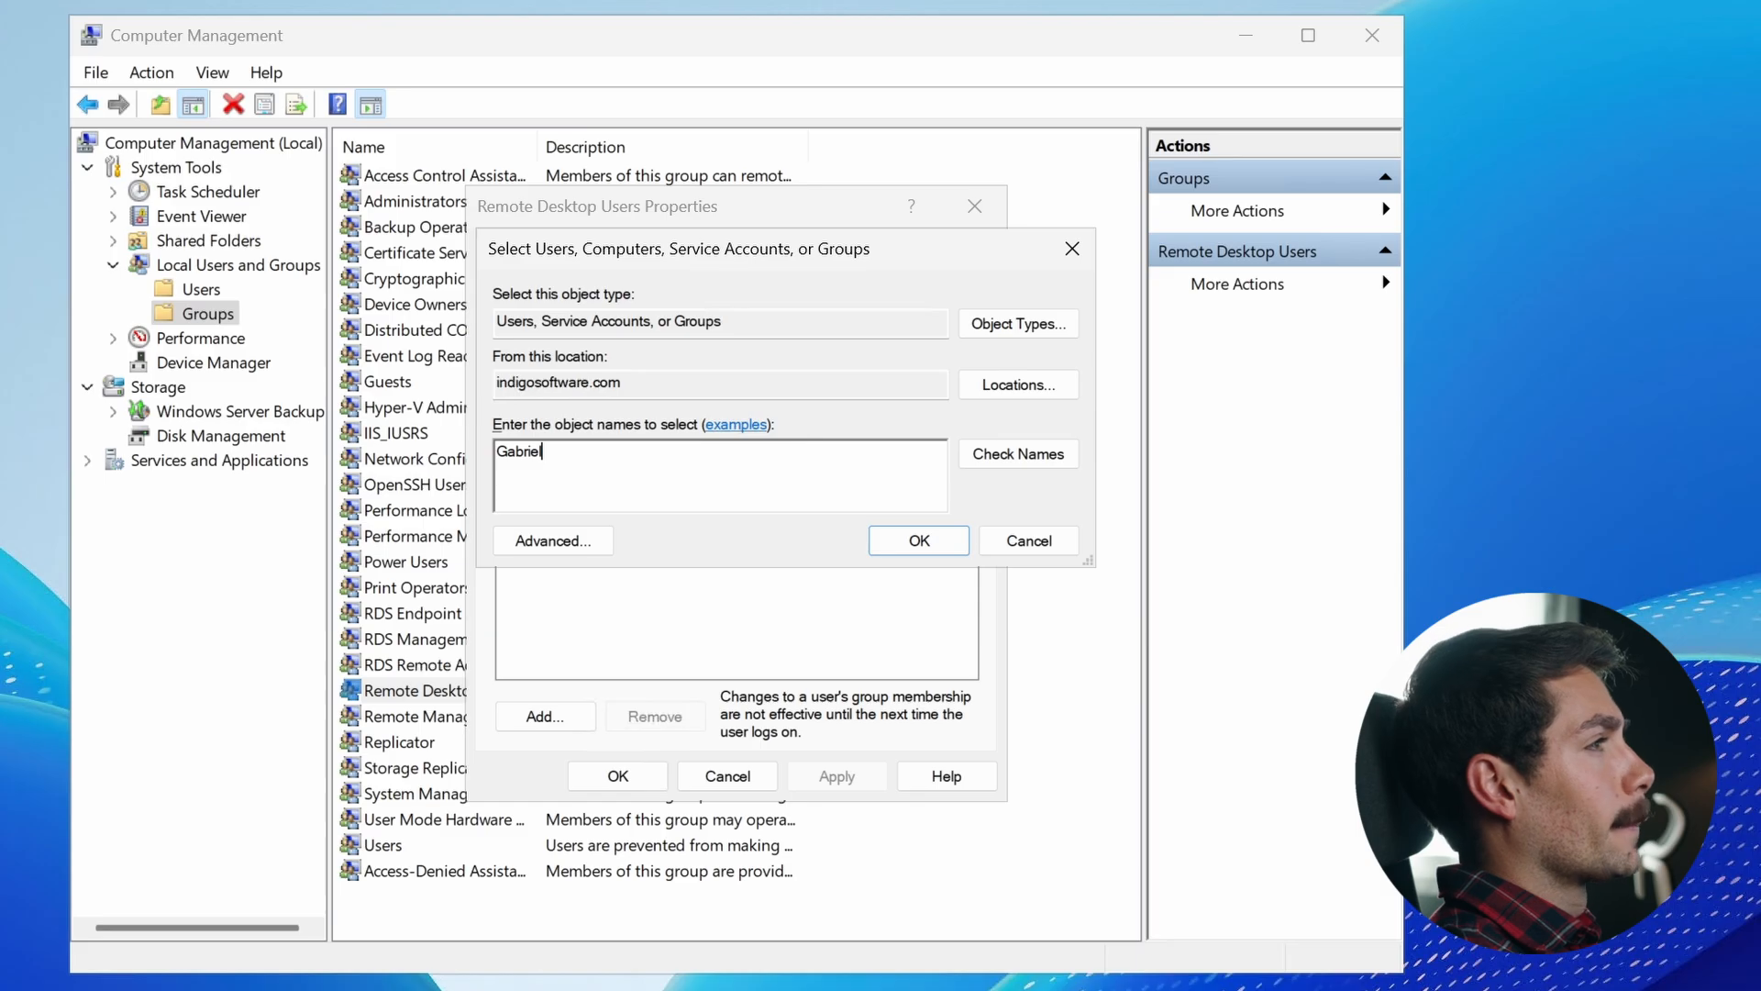
left_click(1009, 384)
left_click(633, 405)
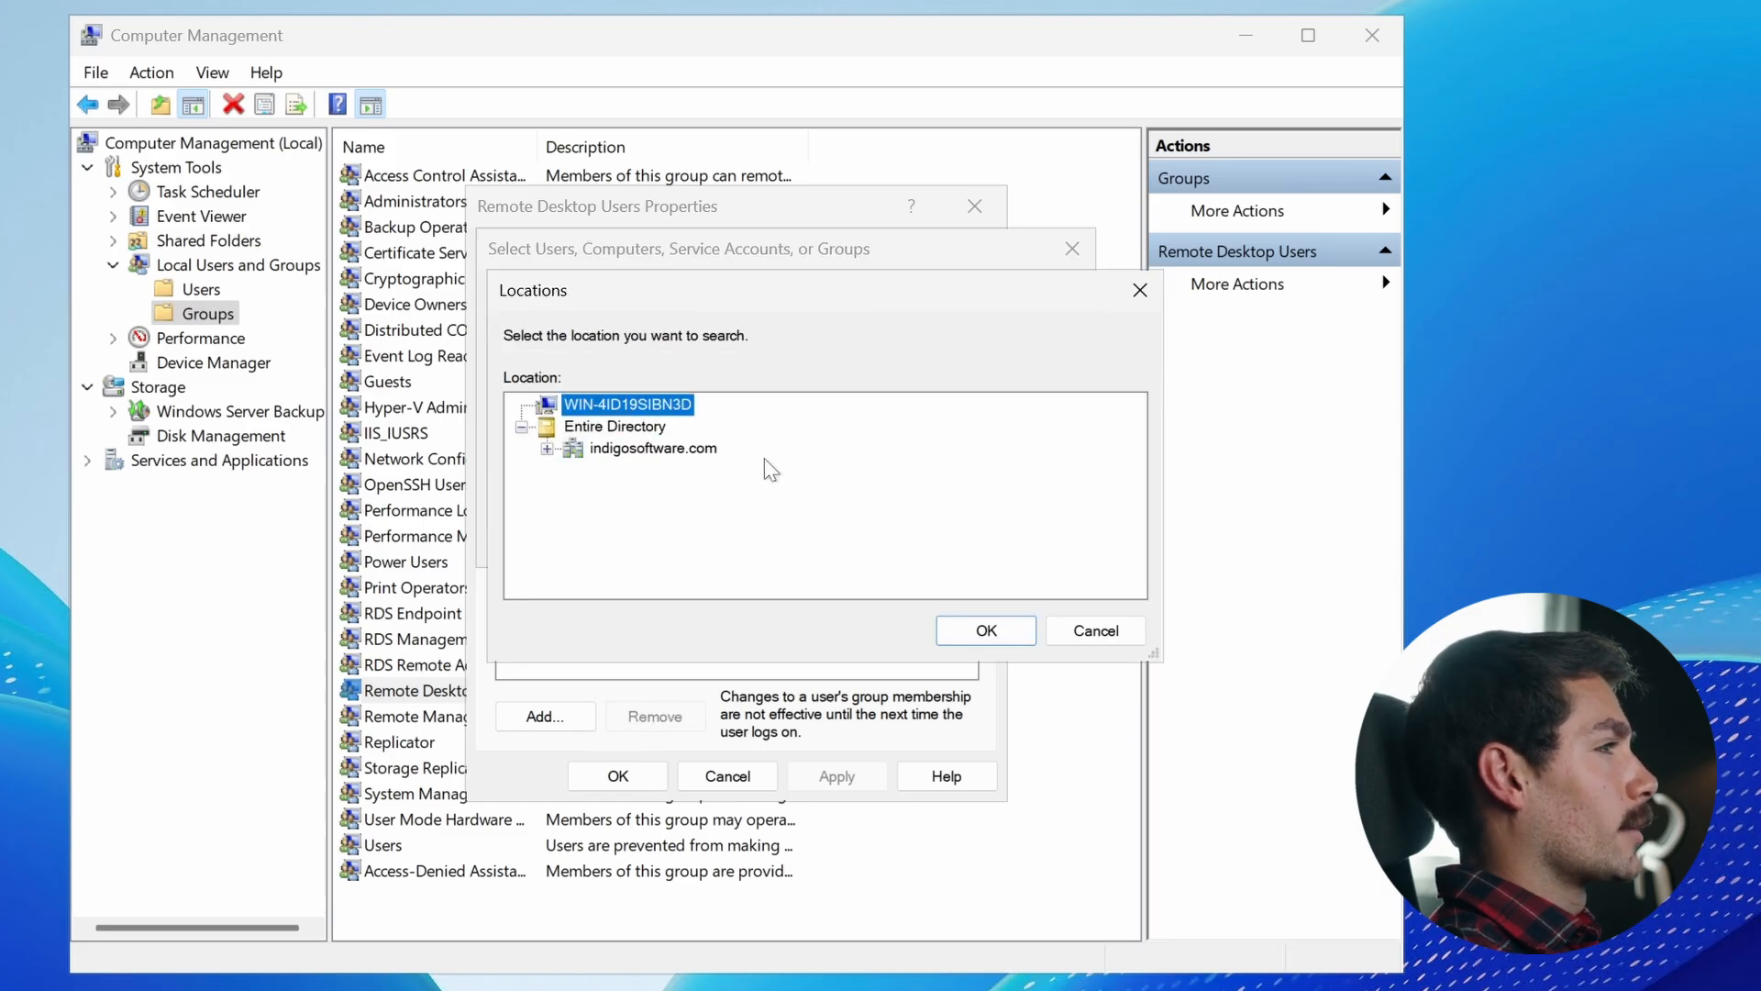
left_click(991, 630)
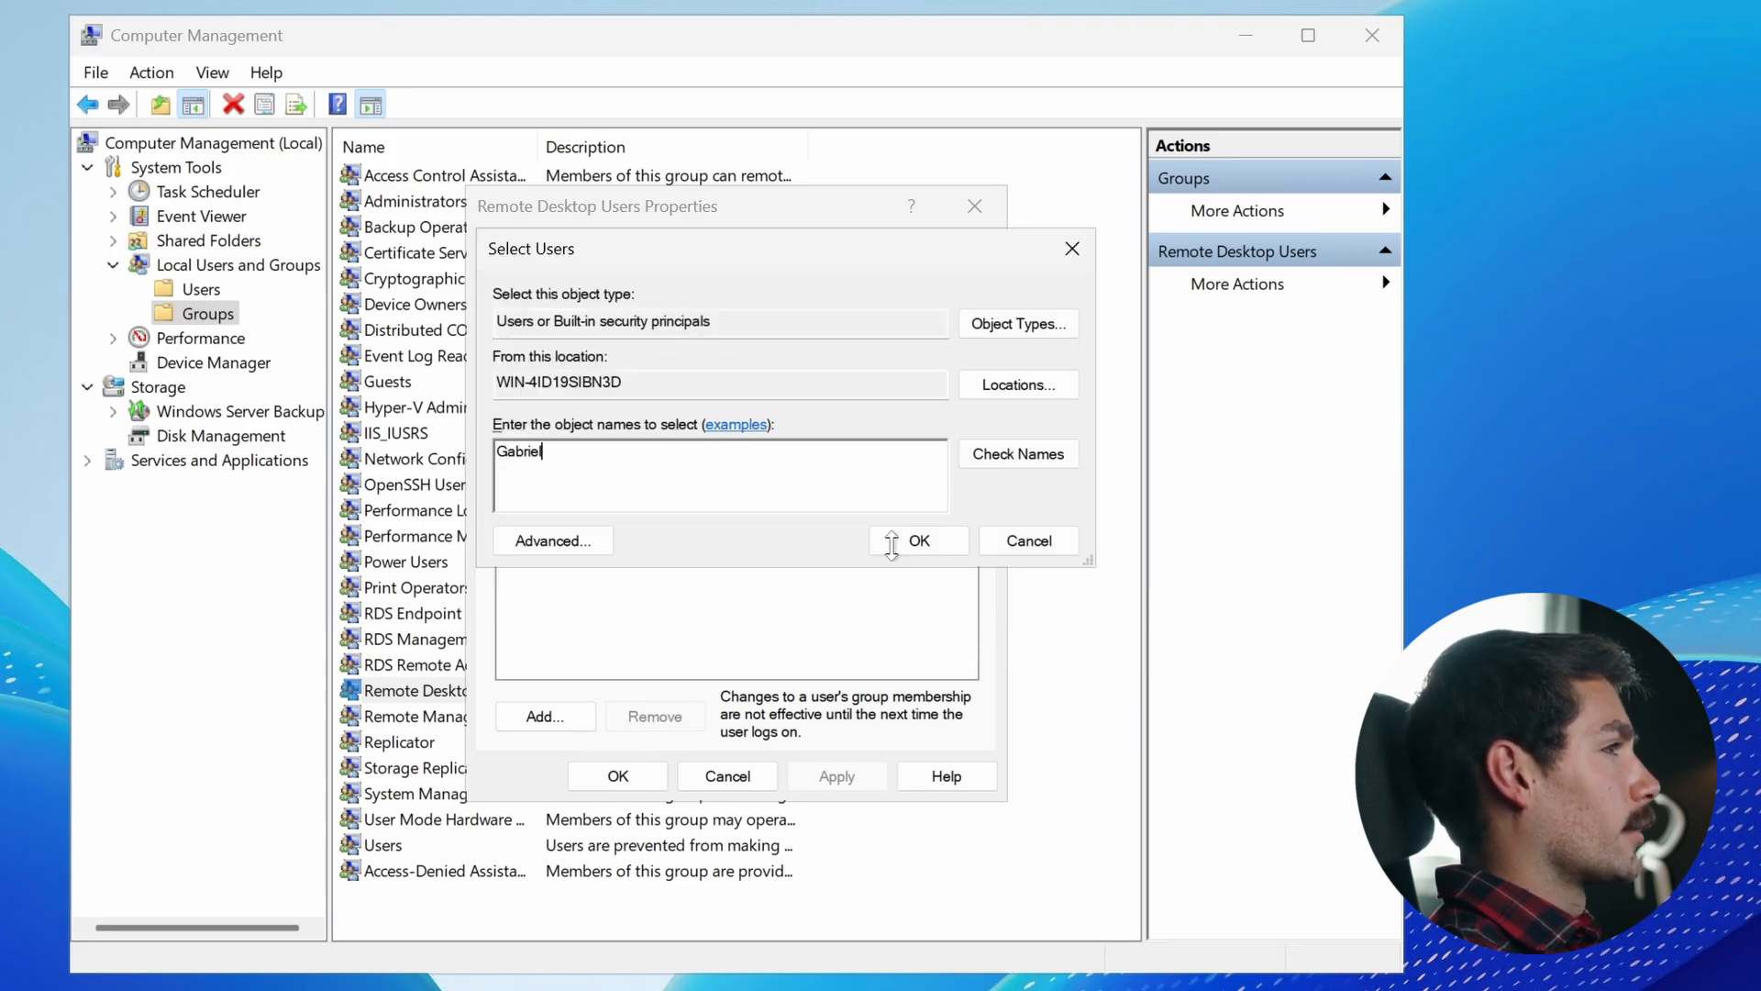
- Resolve the user name, add the account to Remote Desktop Users, apply, and close the group properties
left_click(1012, 466)
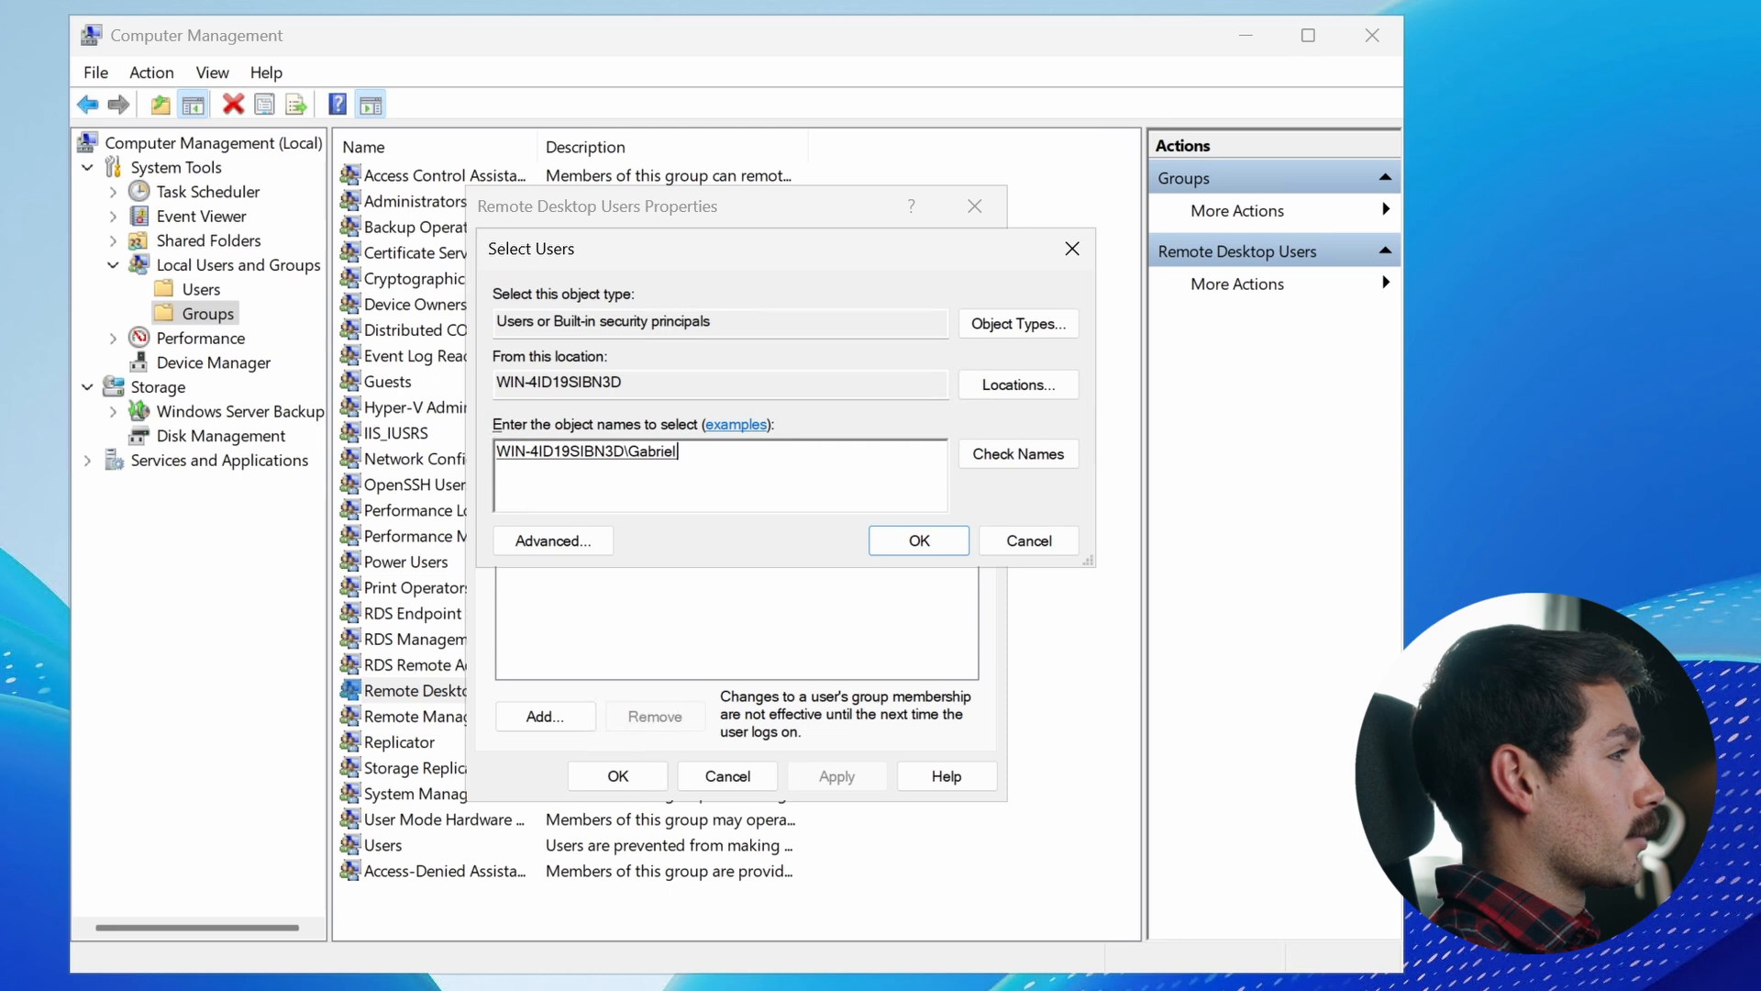
left_click(918, 541)
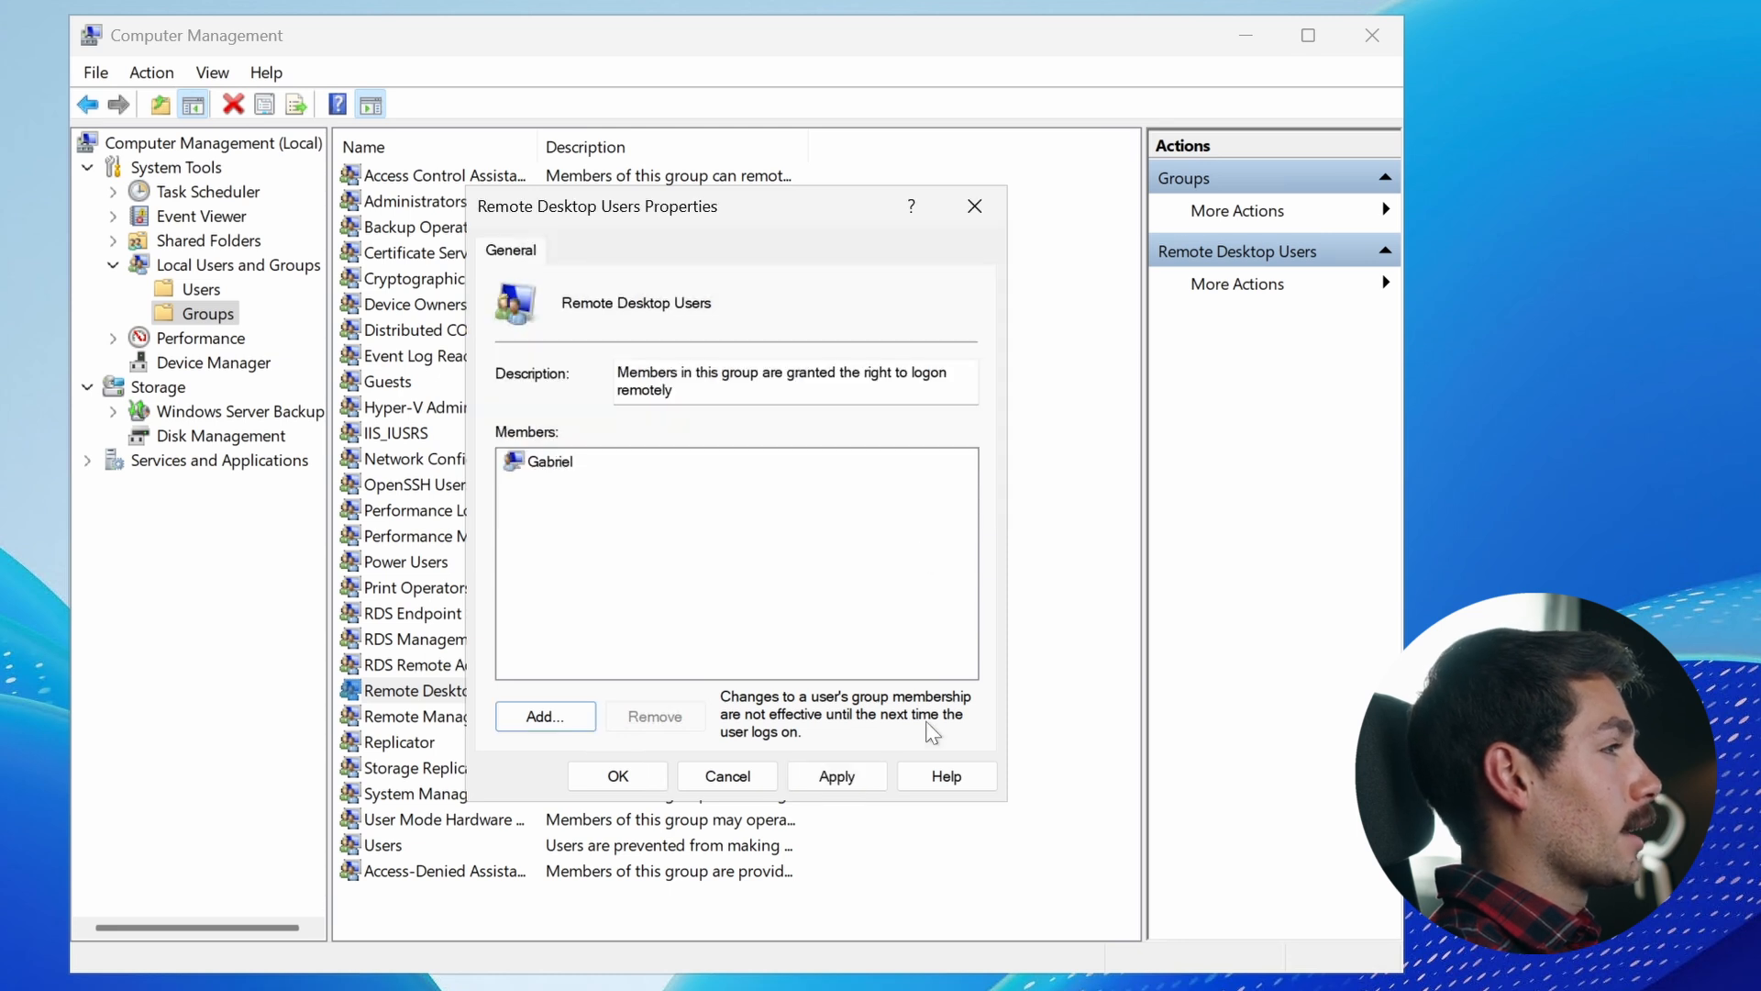
left_click(836, 776)
left_click(621, 787)
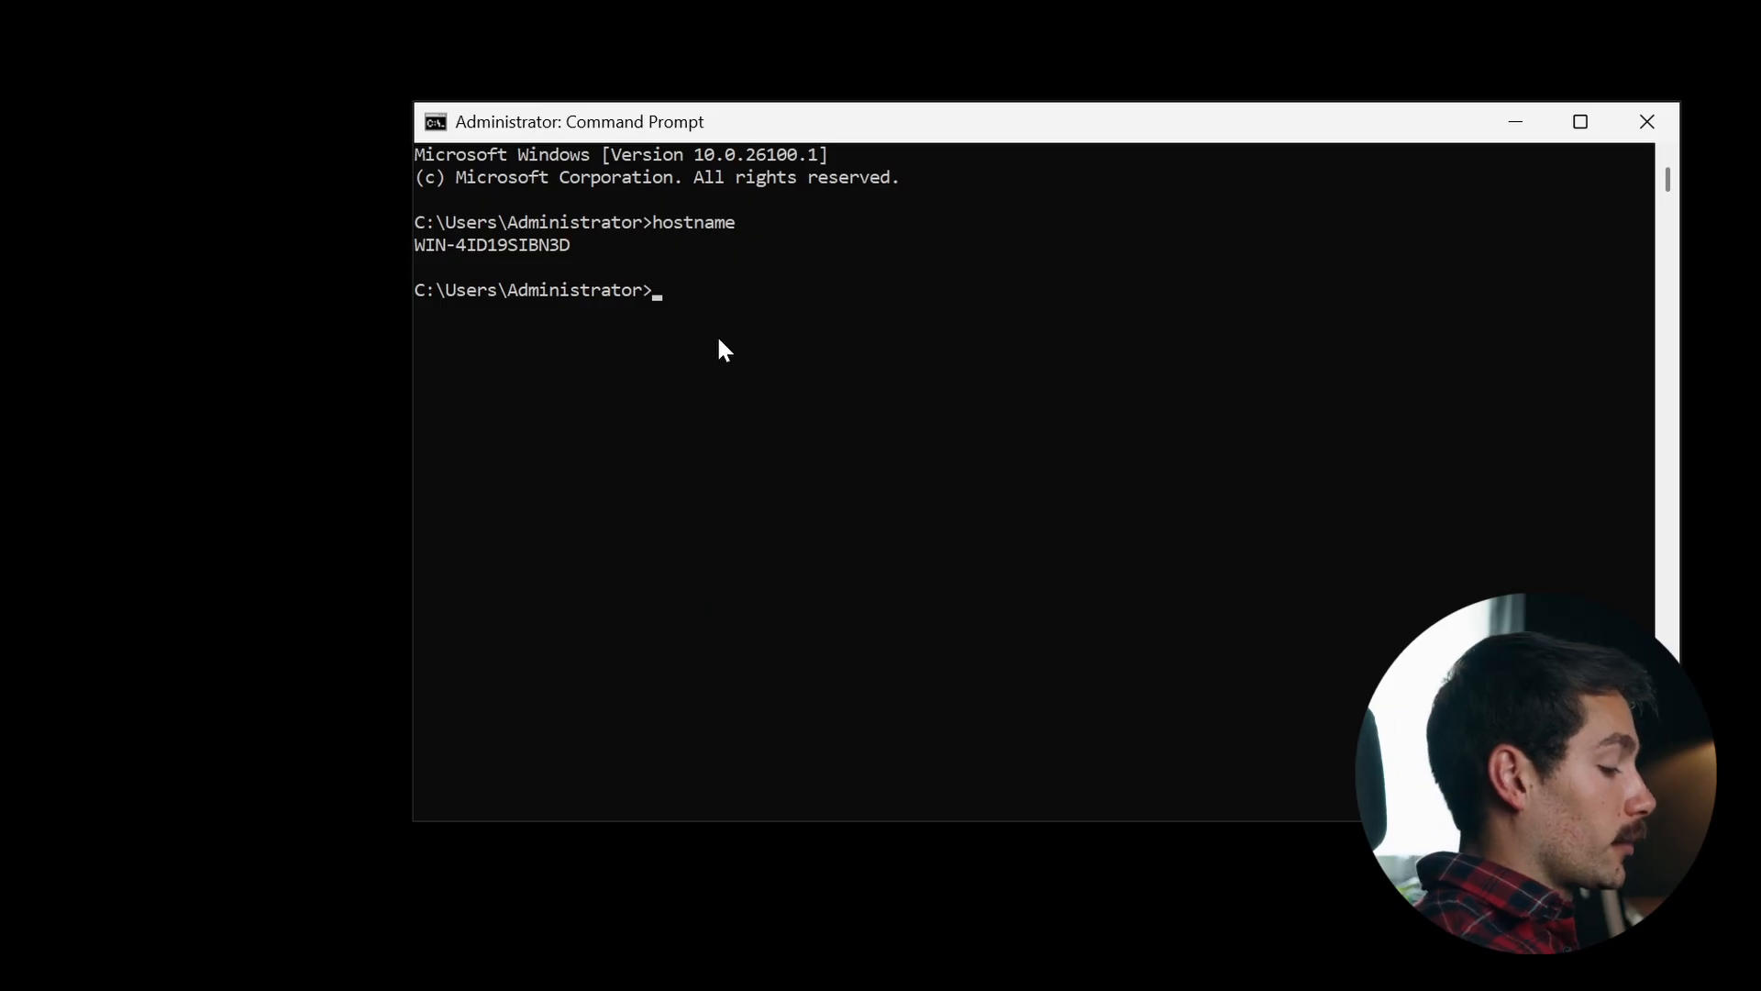
- Open a fresh Command Prompt and run hostname to show the server's computer name
left_click(719, 336)
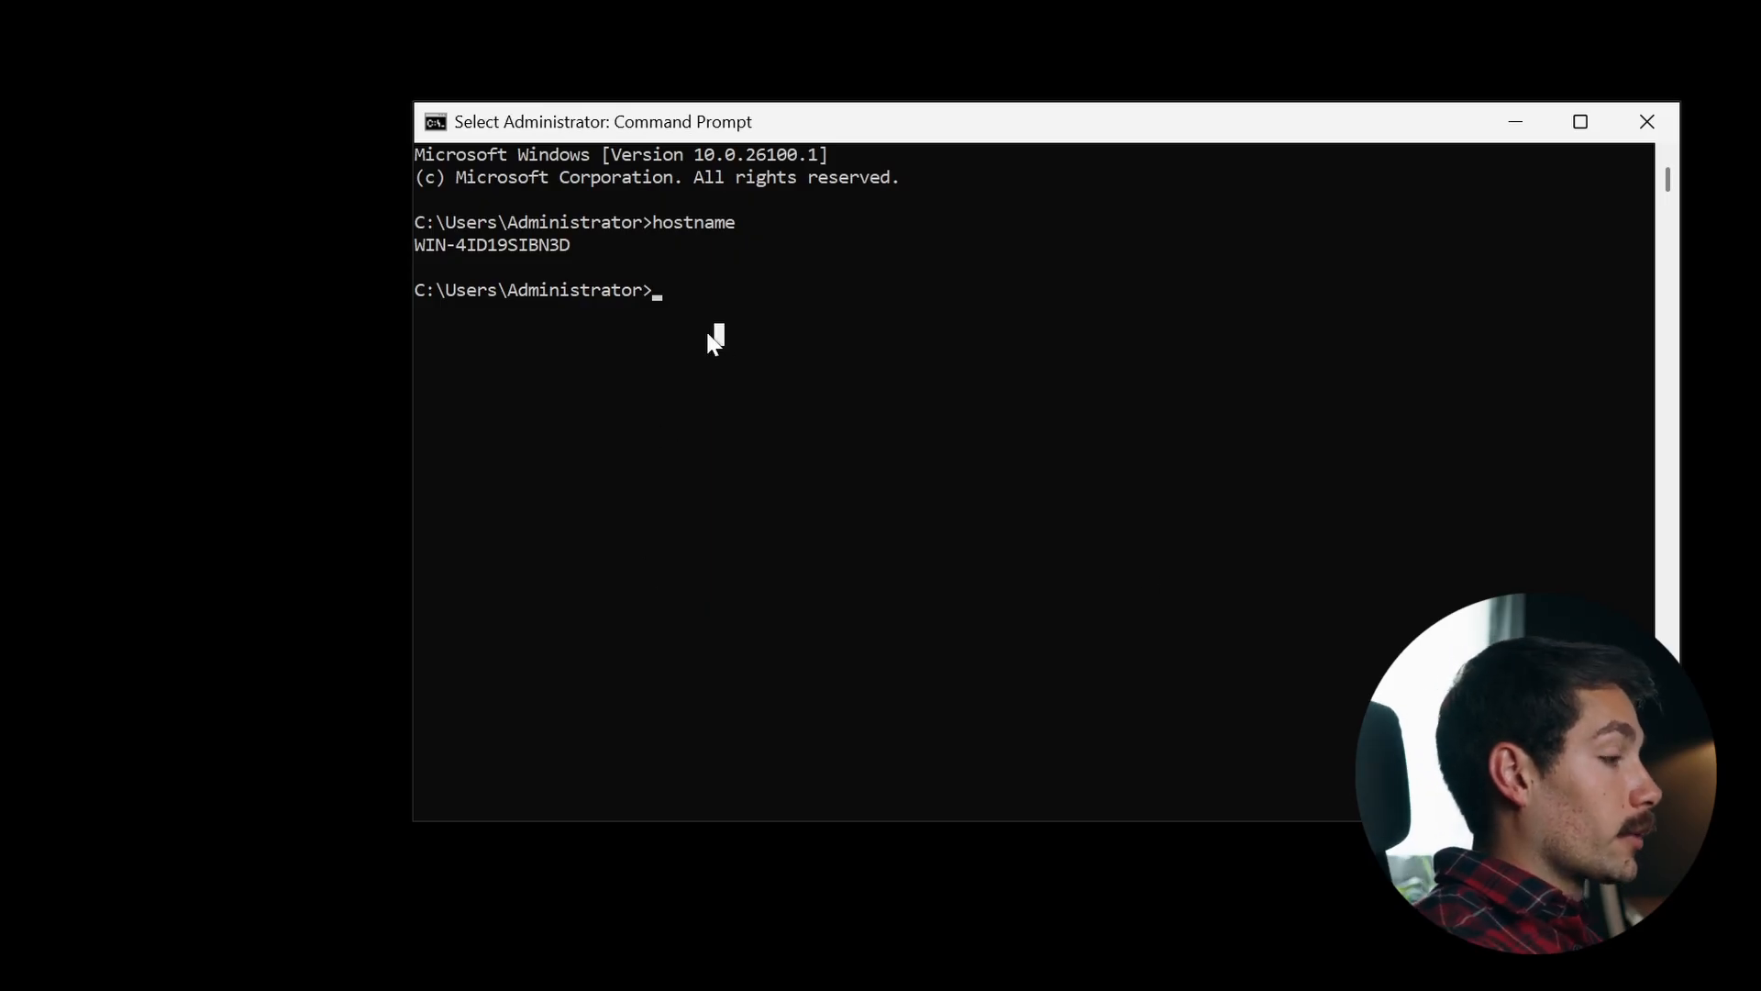
left_click(1648, 133)
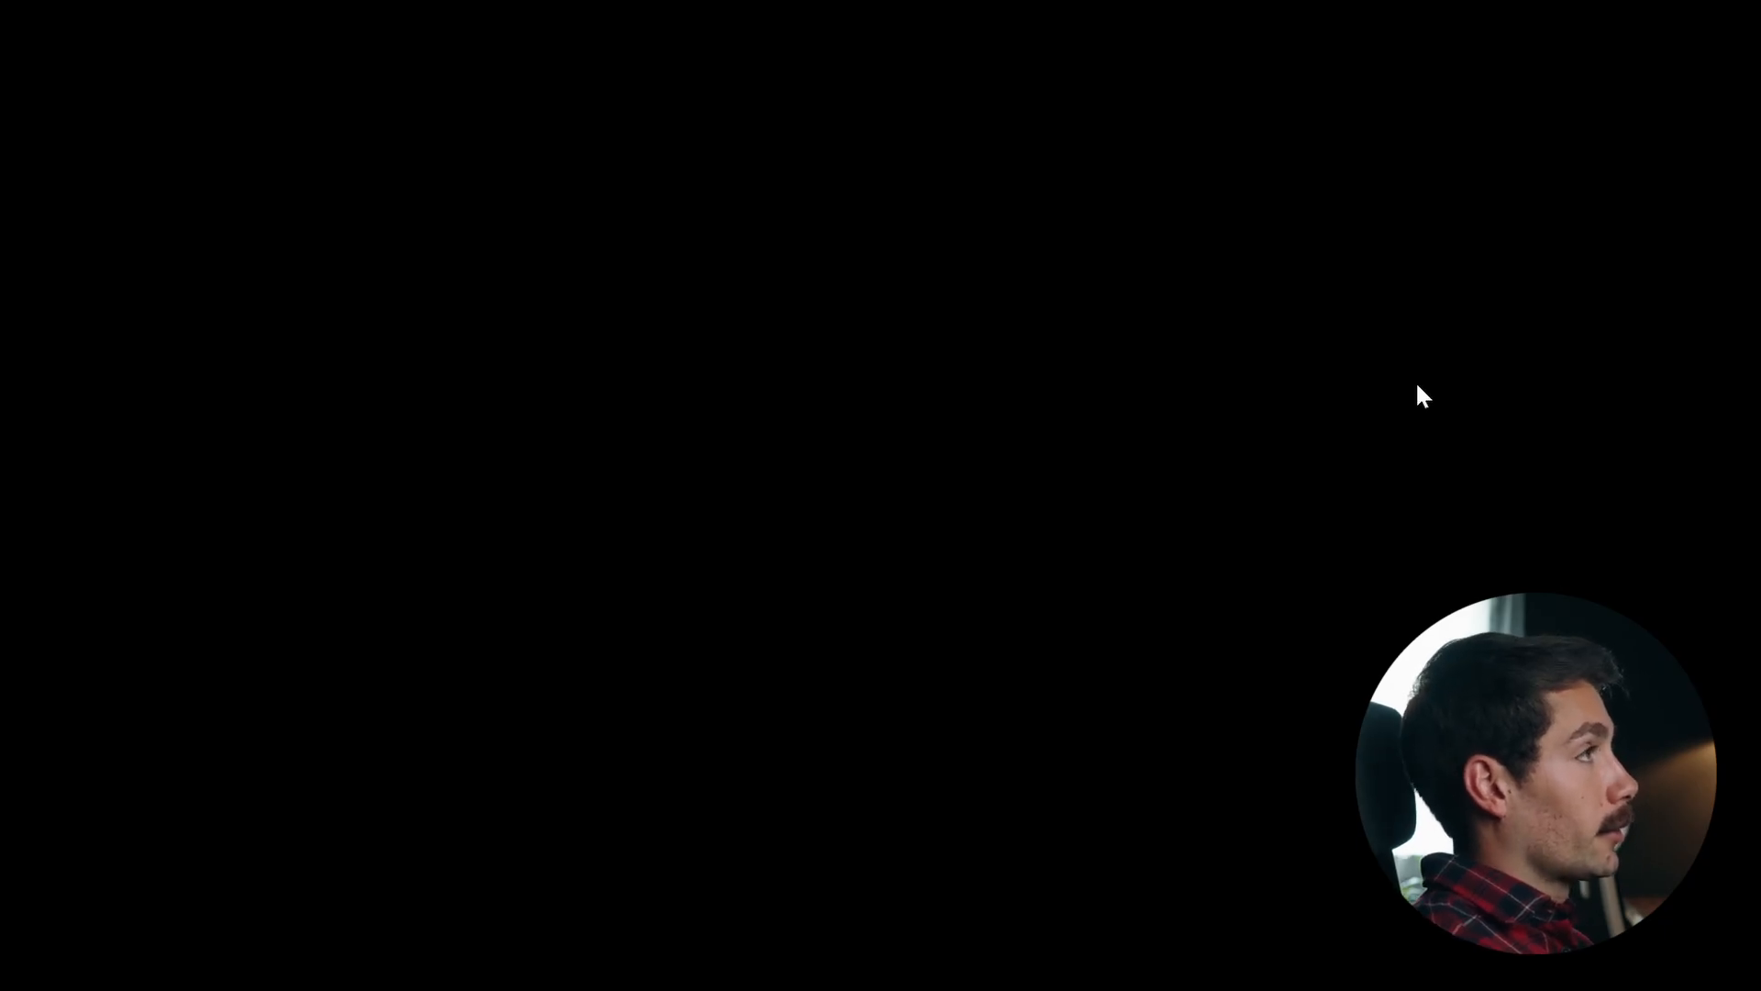
key("super")
type("cmd")
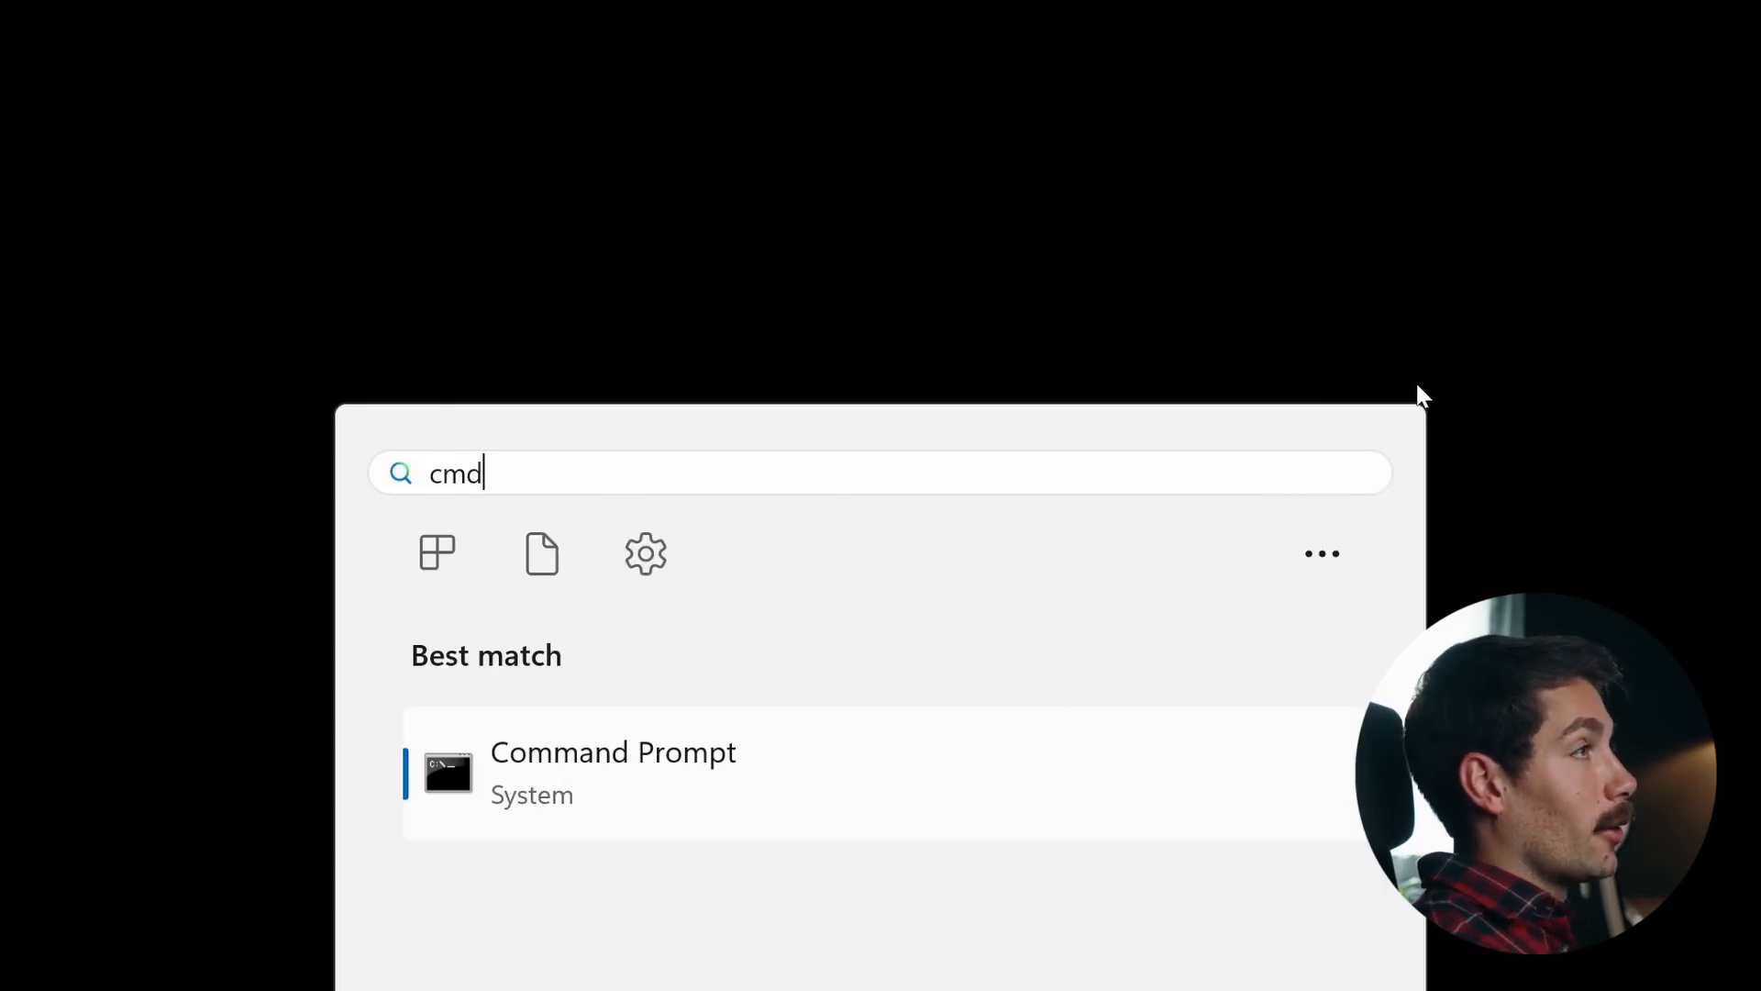
key("Return")
left_click_drag(0, 0, 1043, 52)
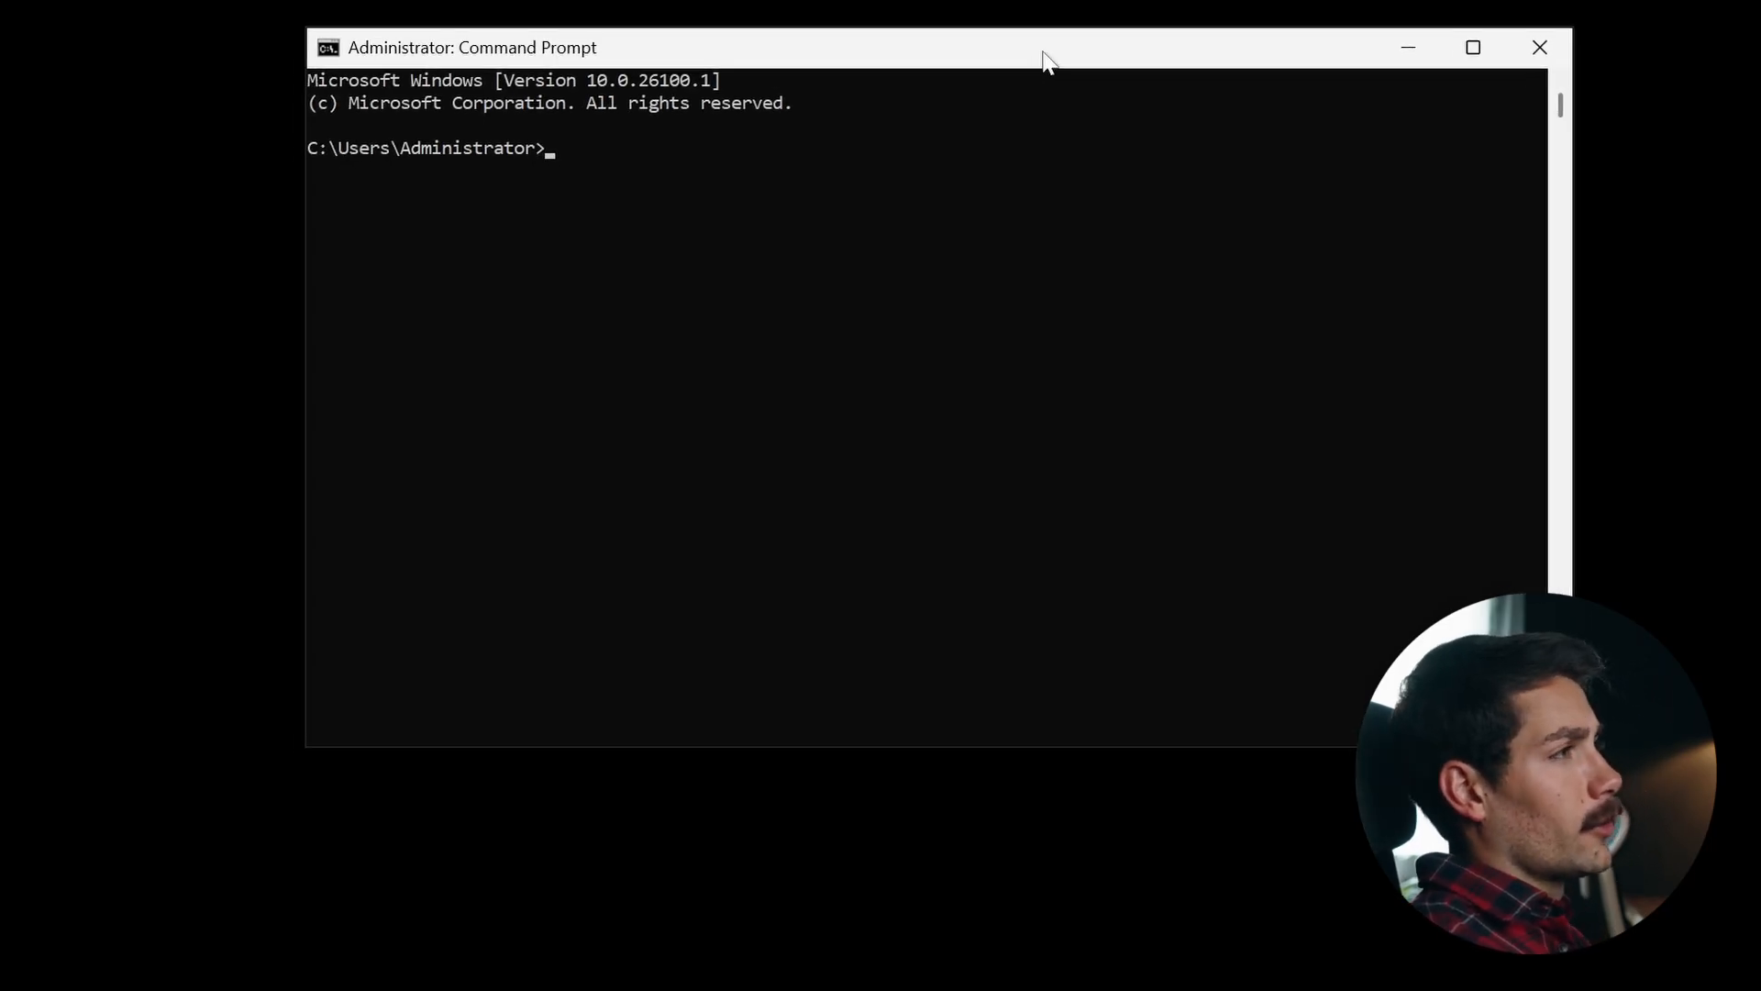
type("hostname")
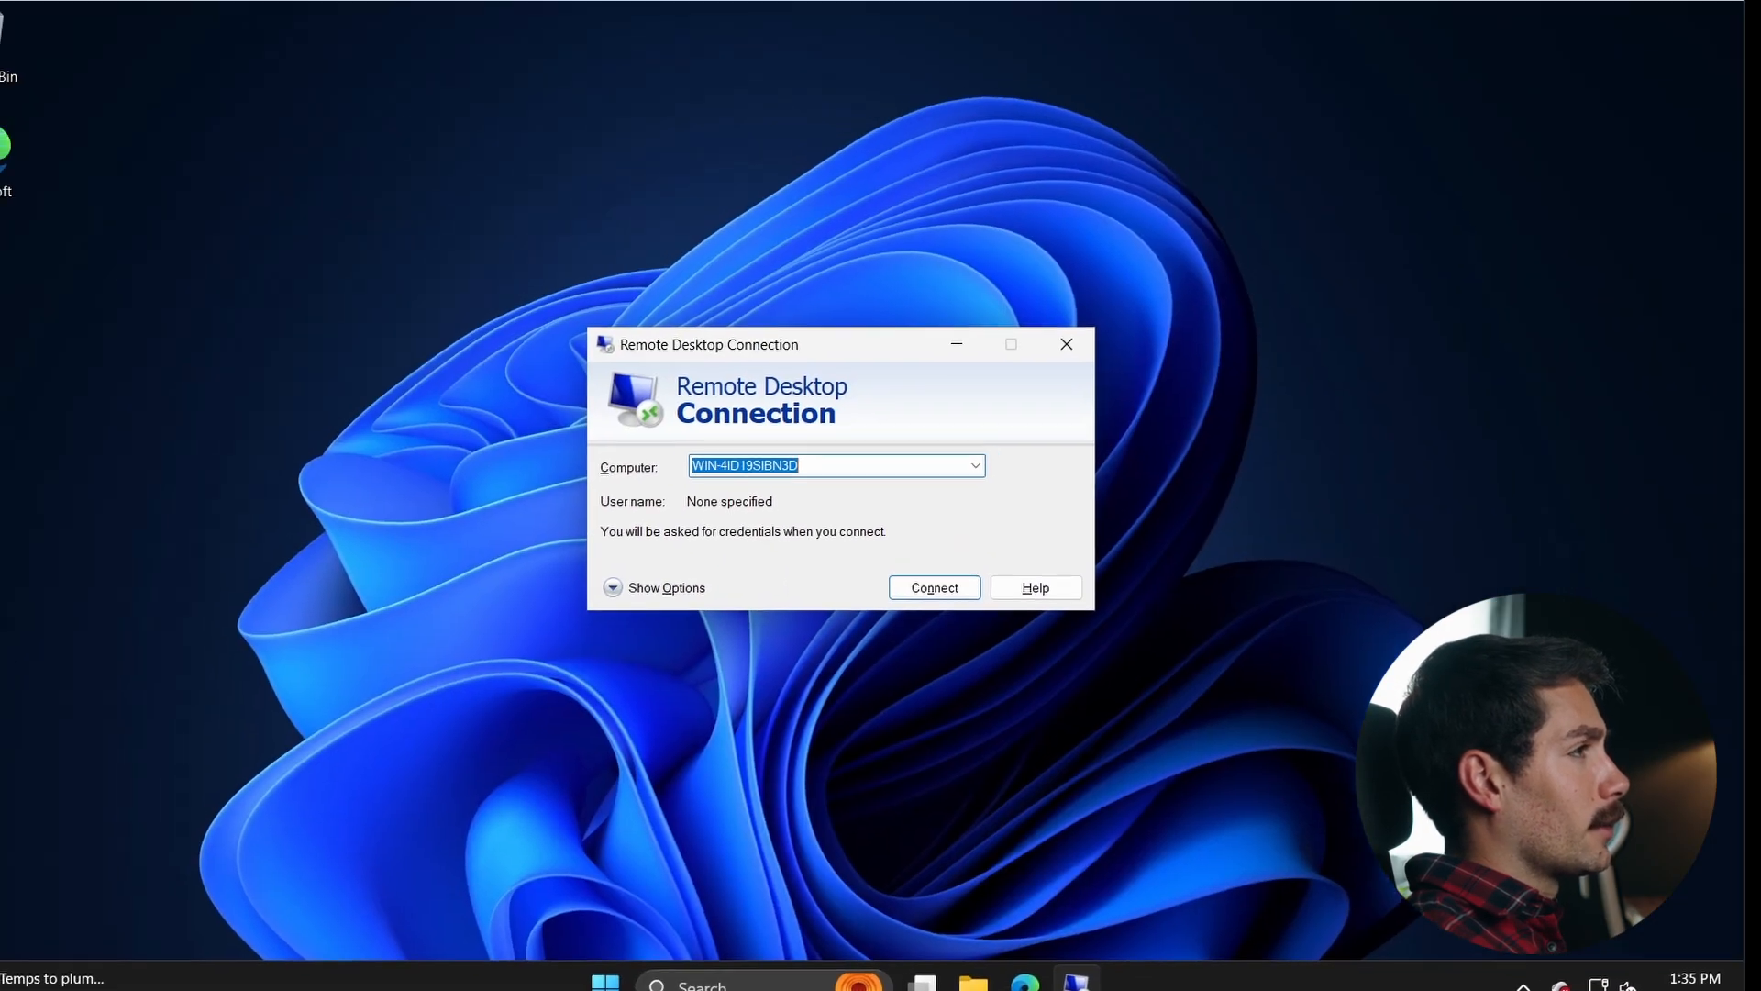
- Start a Remote Desktop Connection to WIN-4ID19SIBN3D and choose to sign in with a different account
left_click(832, 468)
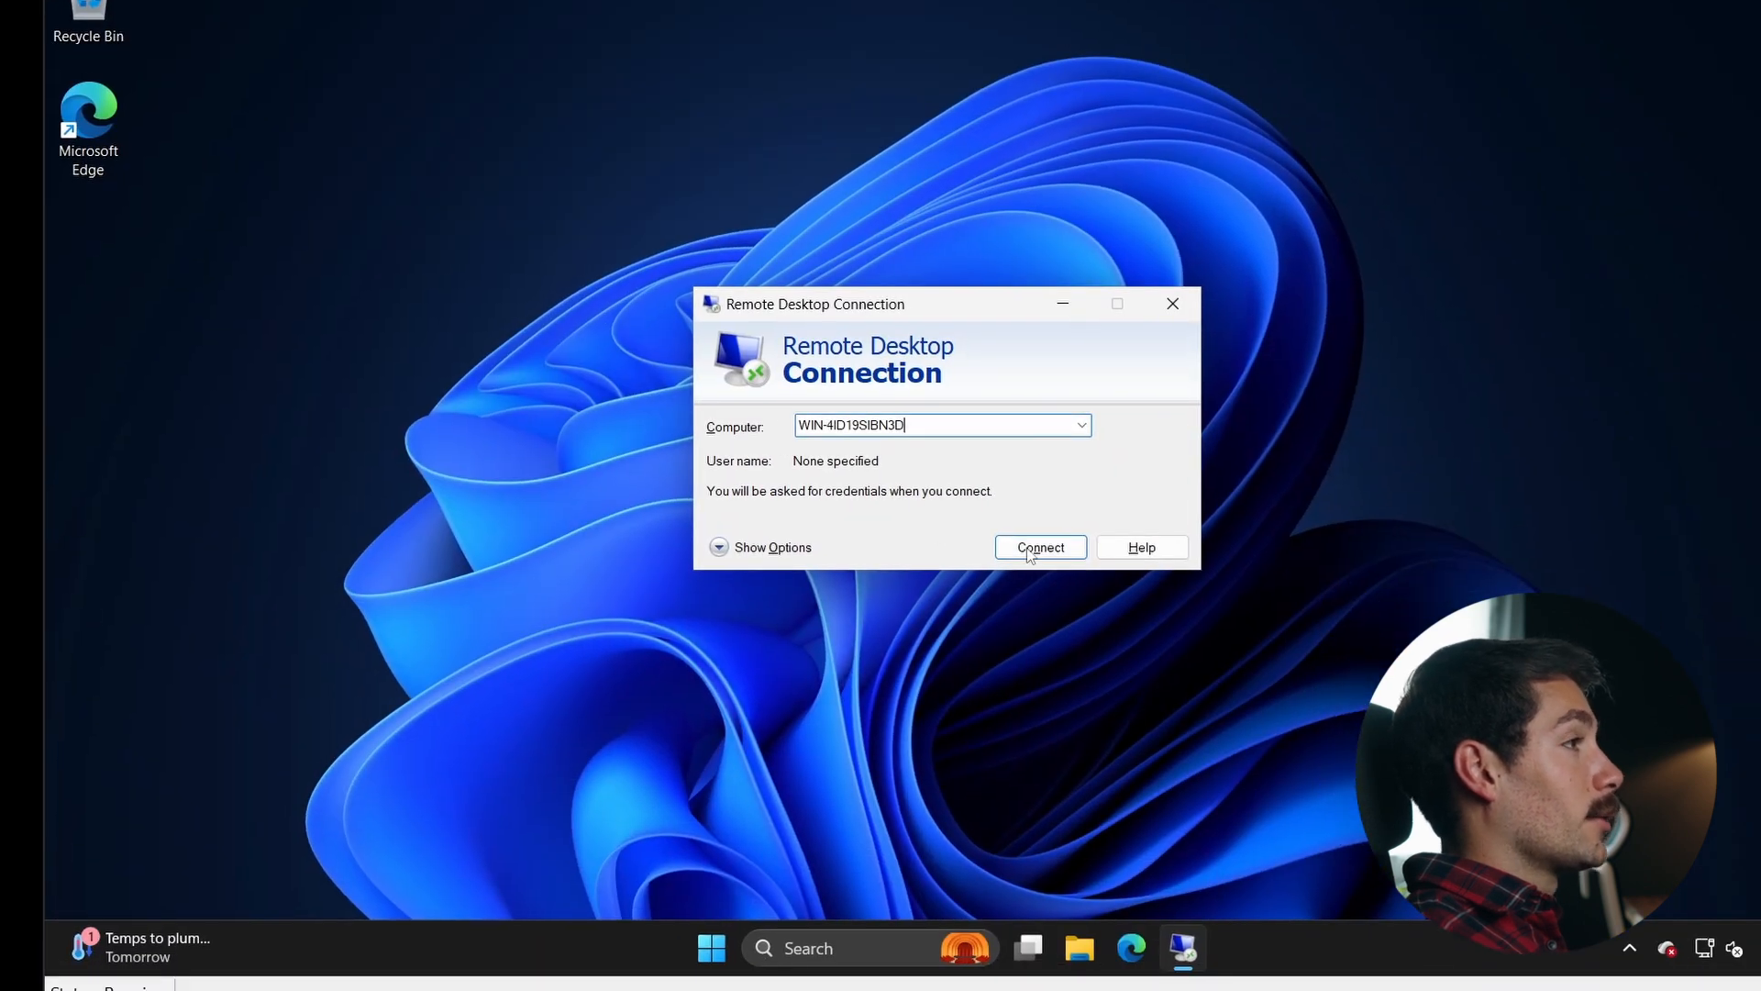
left_click(1028, 549)
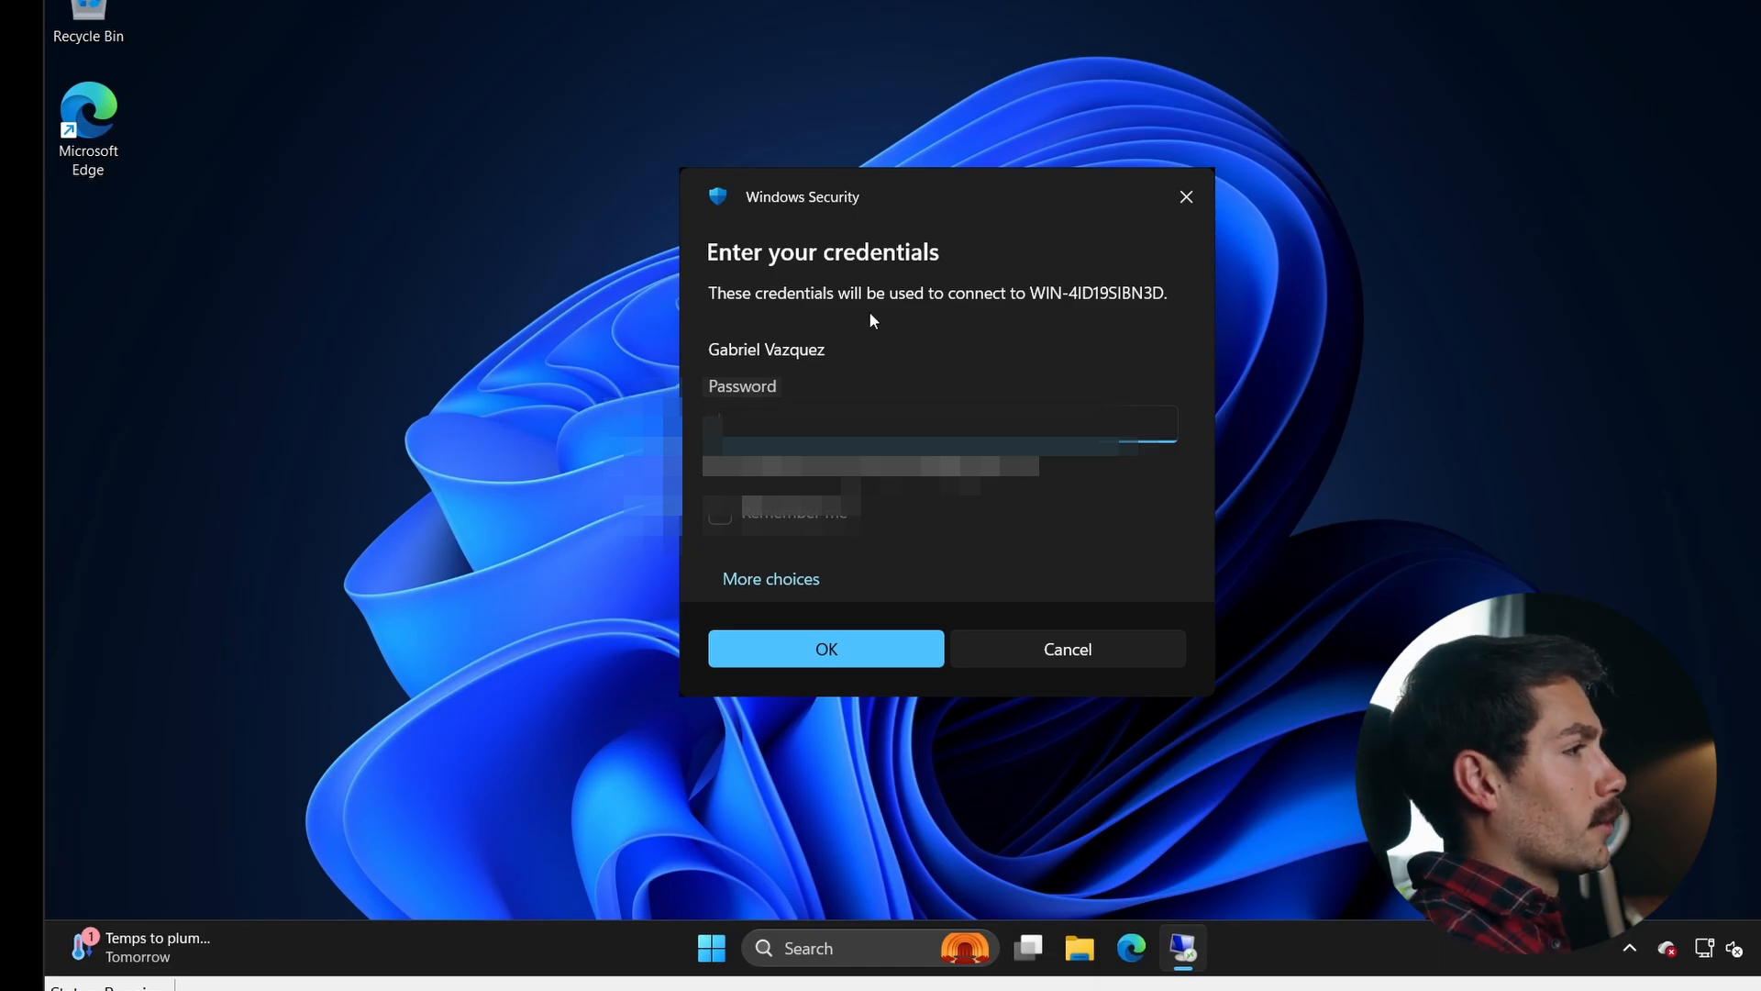
left_click(780, 579)
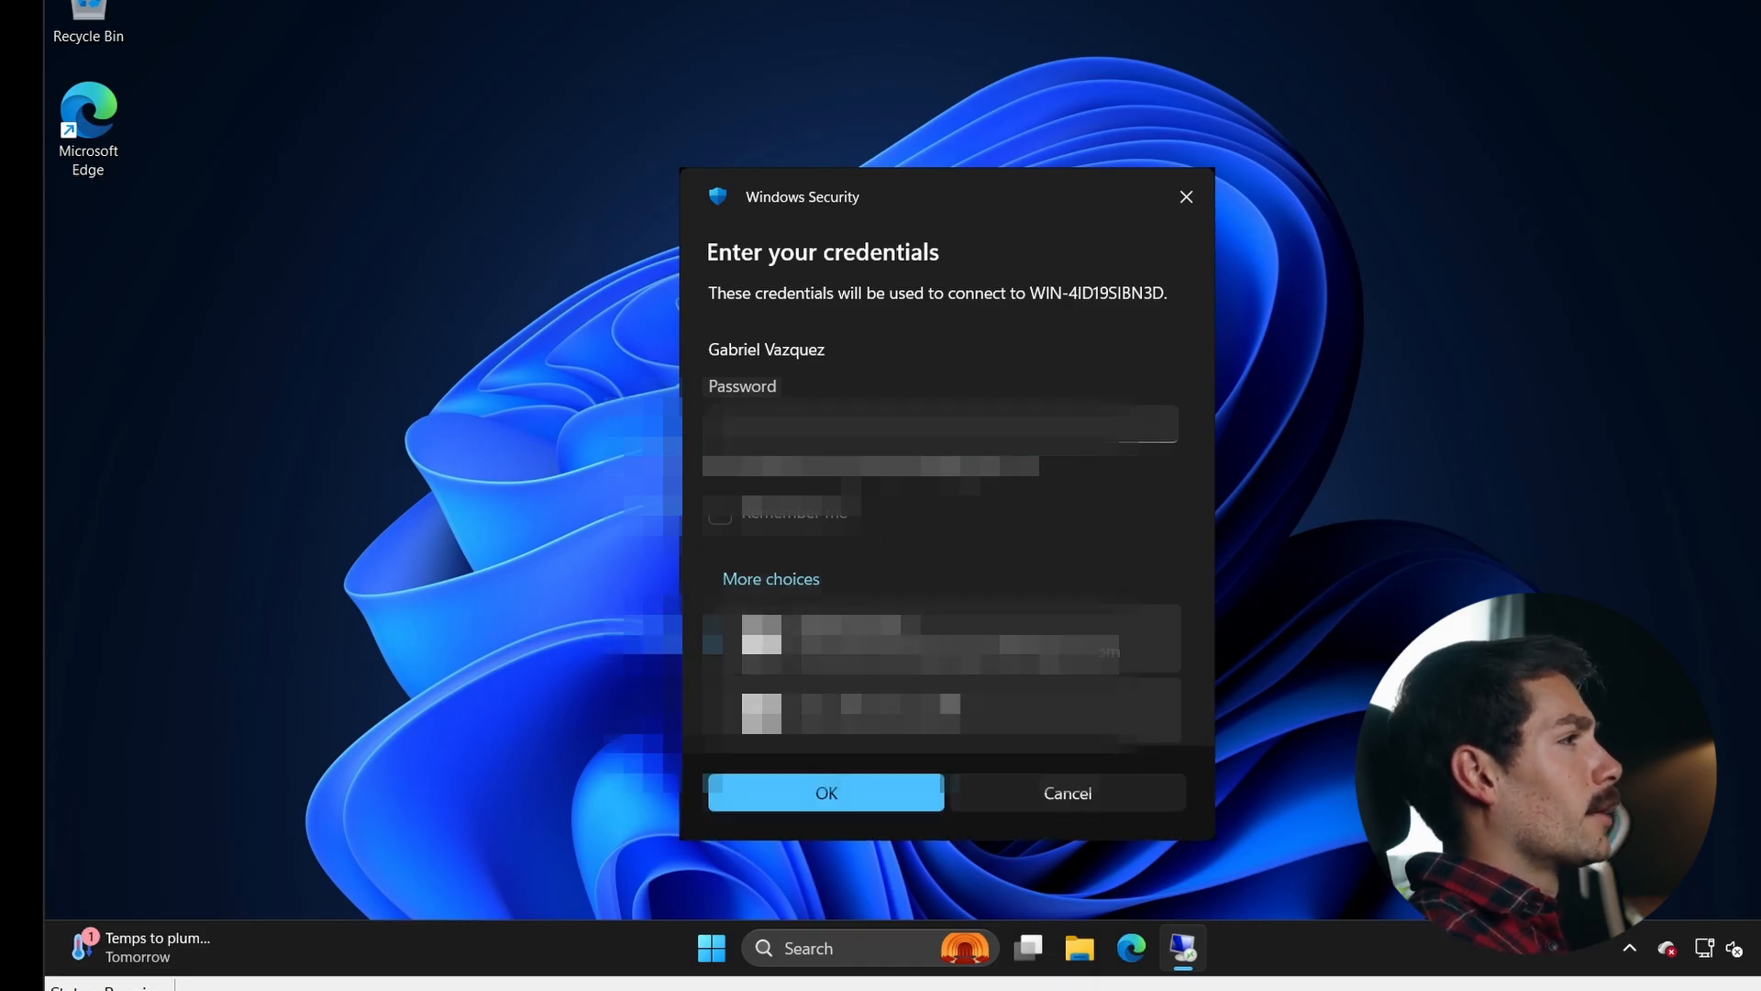
left_click(927, 720)
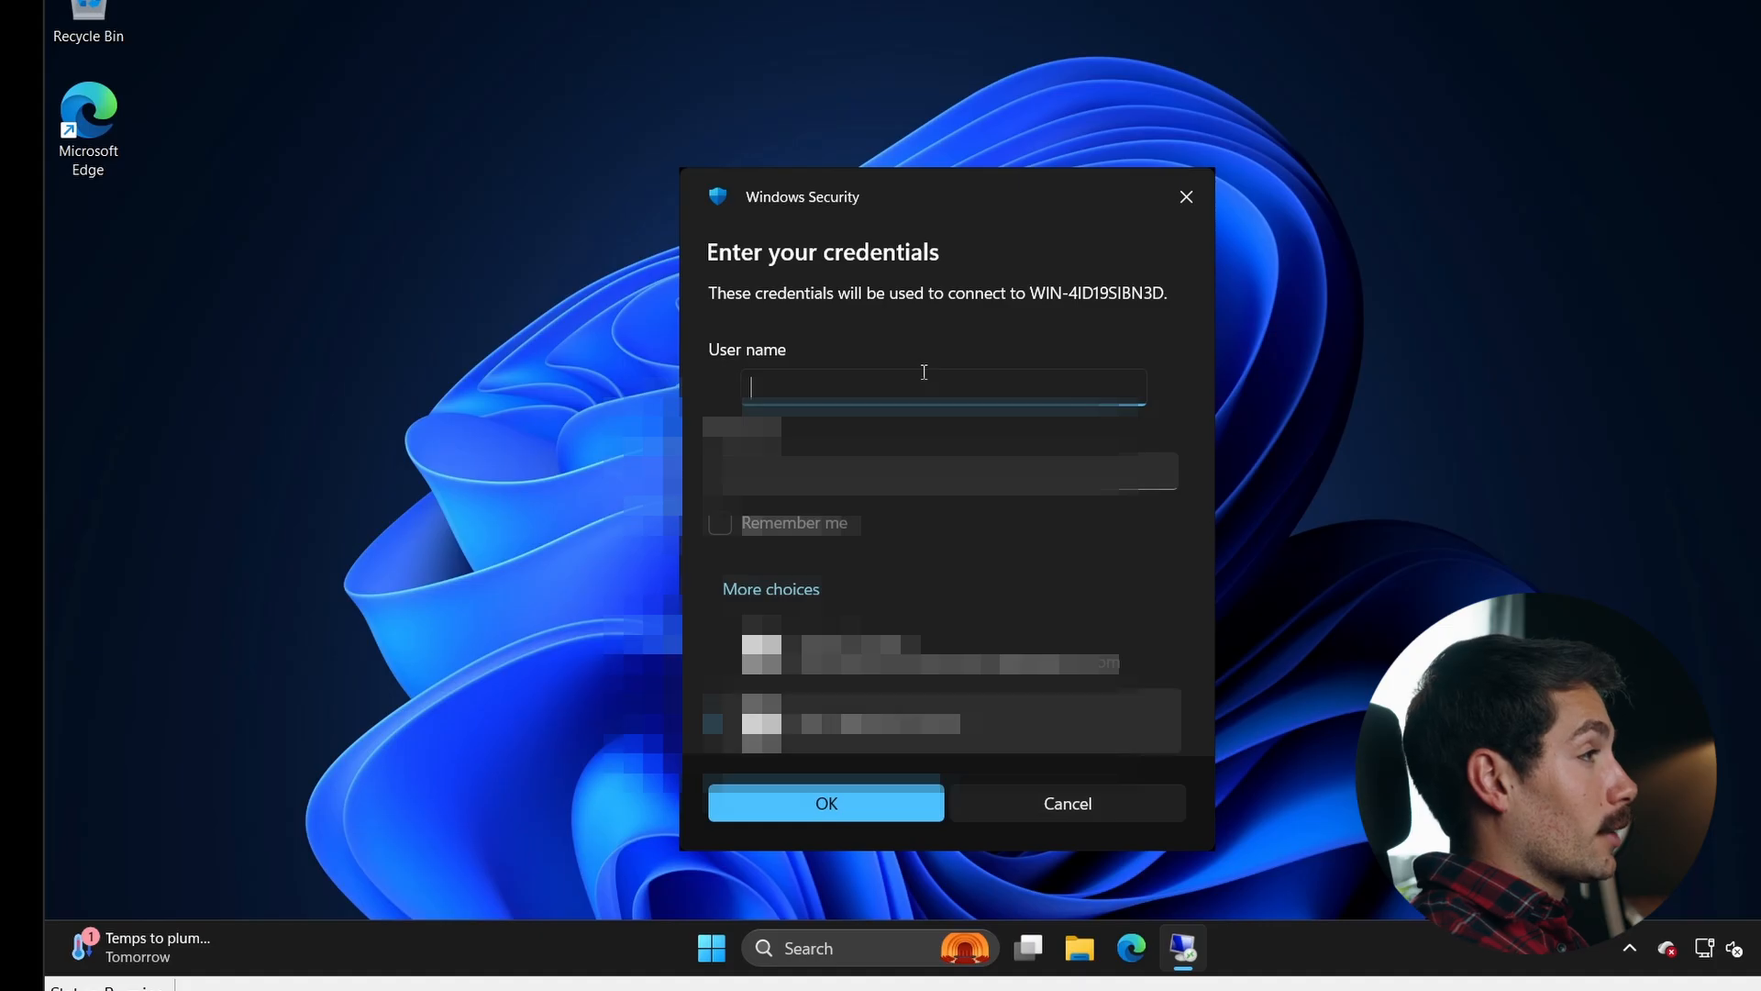
- Sign in with the new account's user name and password, then accept the certificate warning to connect
type("Gabriel")
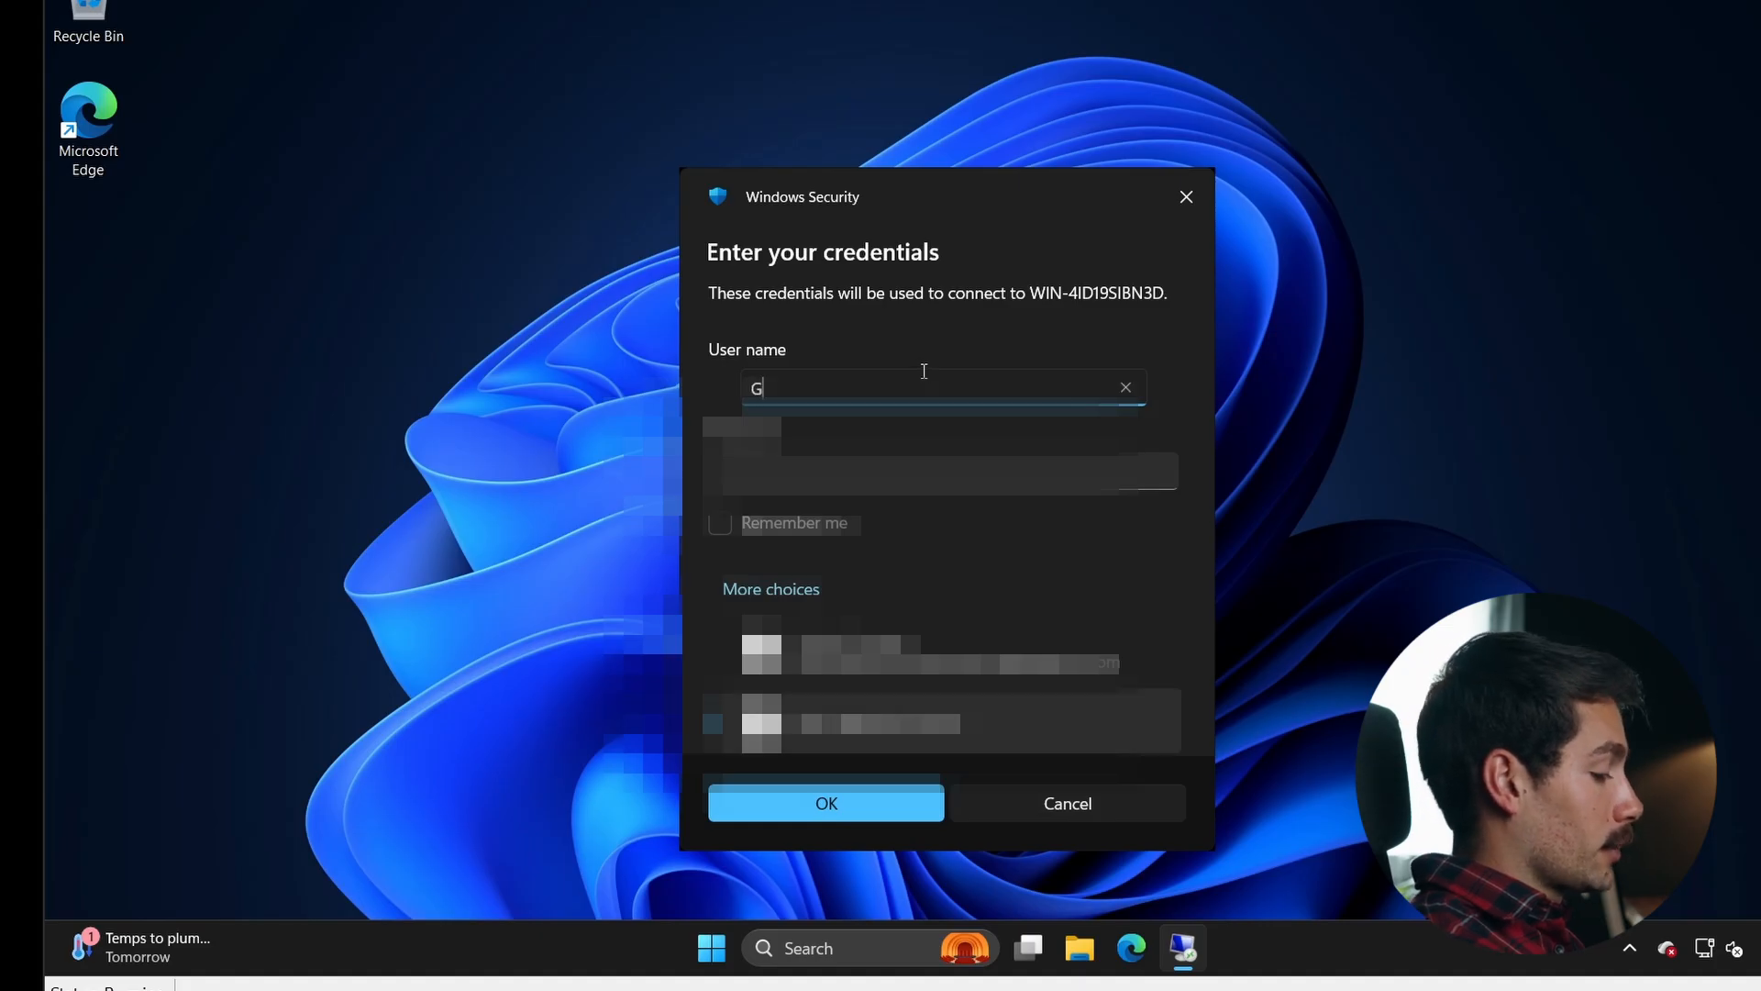
key("Tab")
type("***")
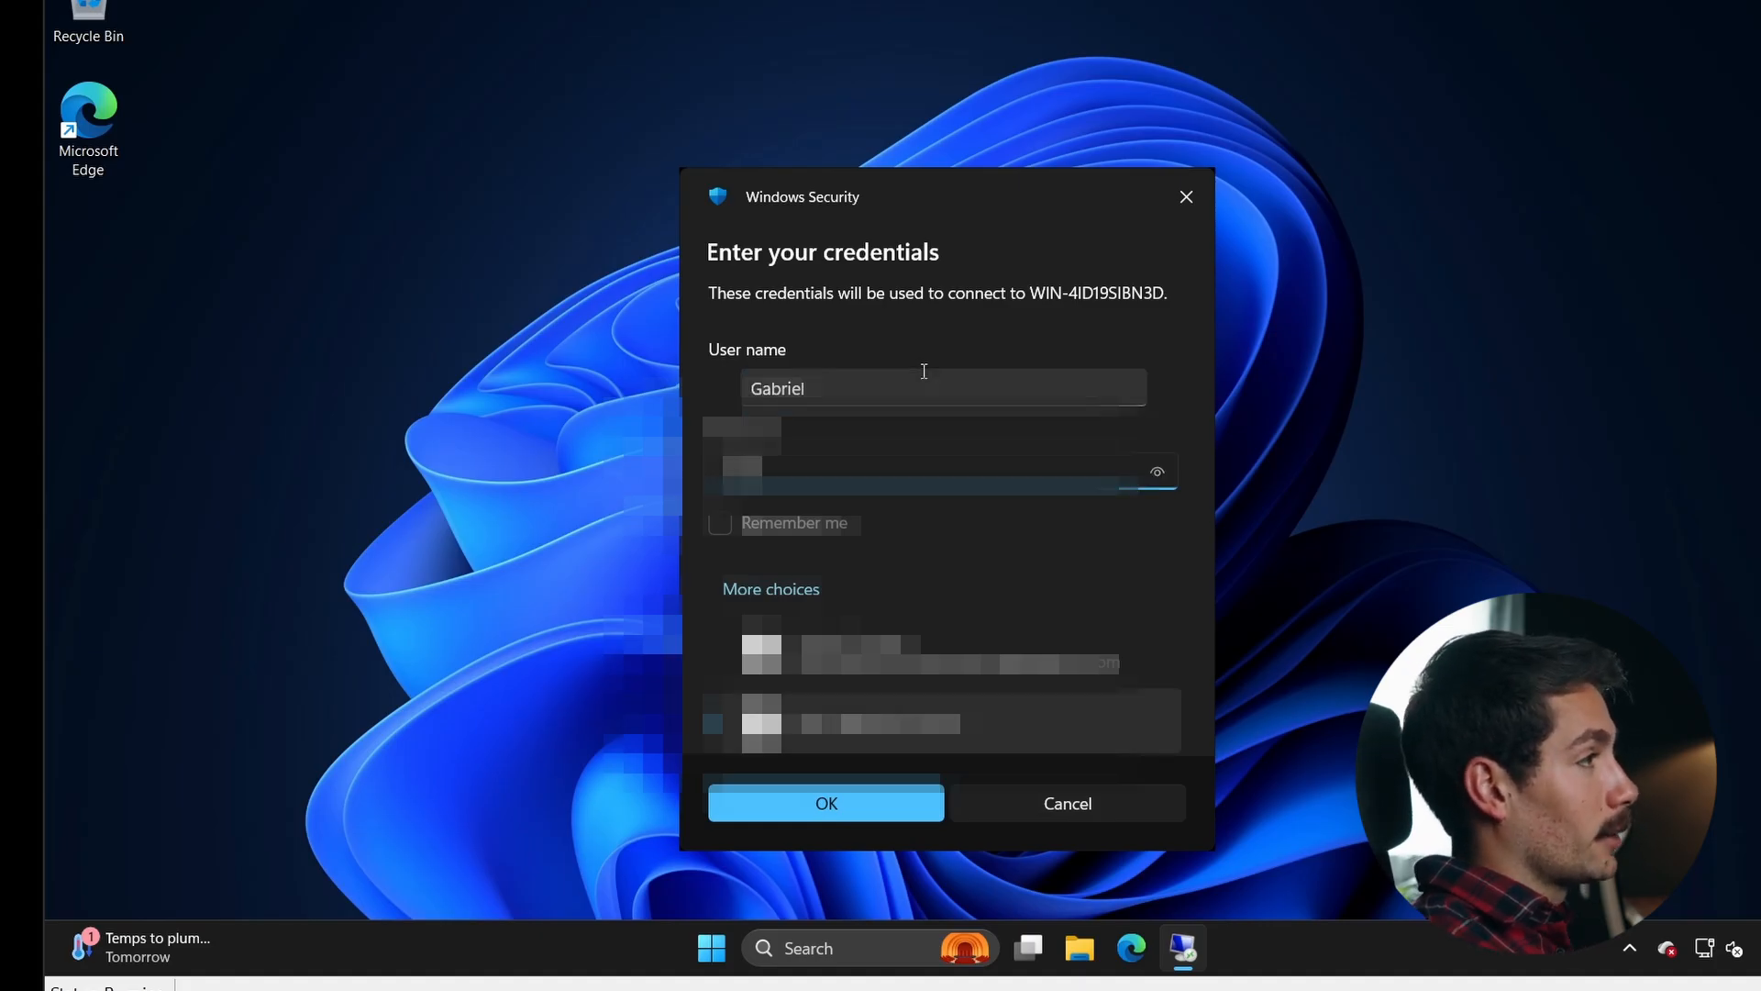
key("Return")
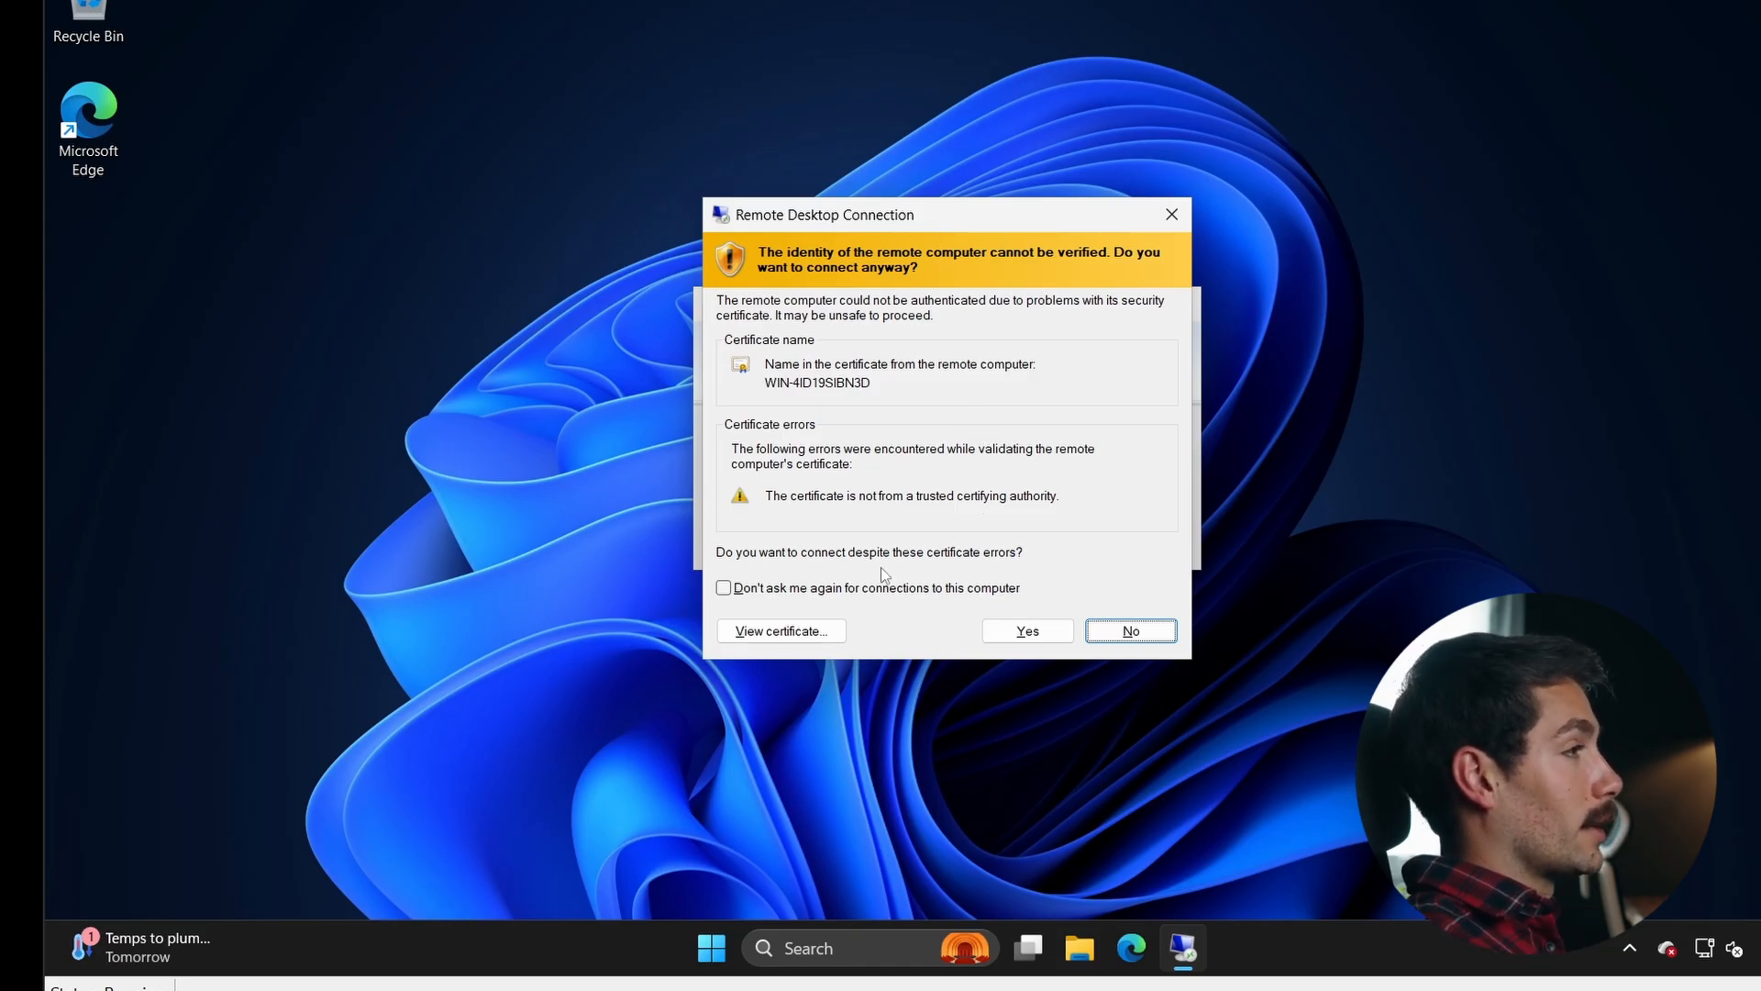
left_click(1031, 636)
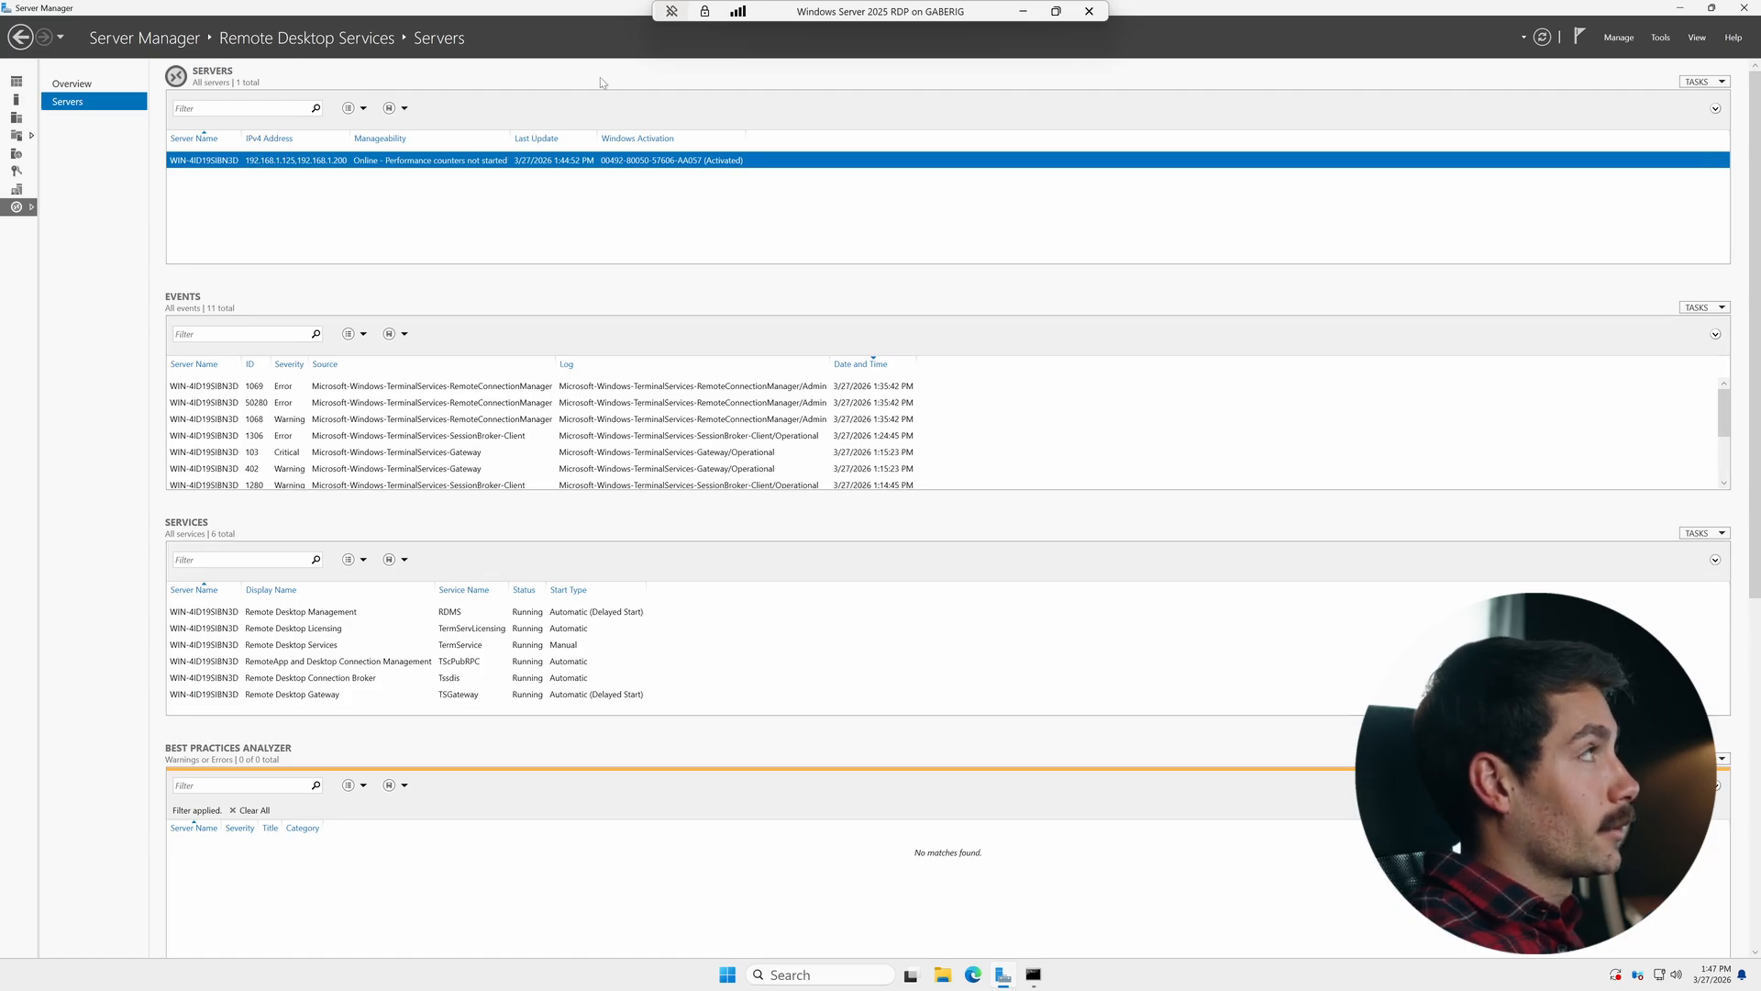
- Open the Remote Desktop Licensing Manager from Server Manager's tools
left_click(1619, 38)
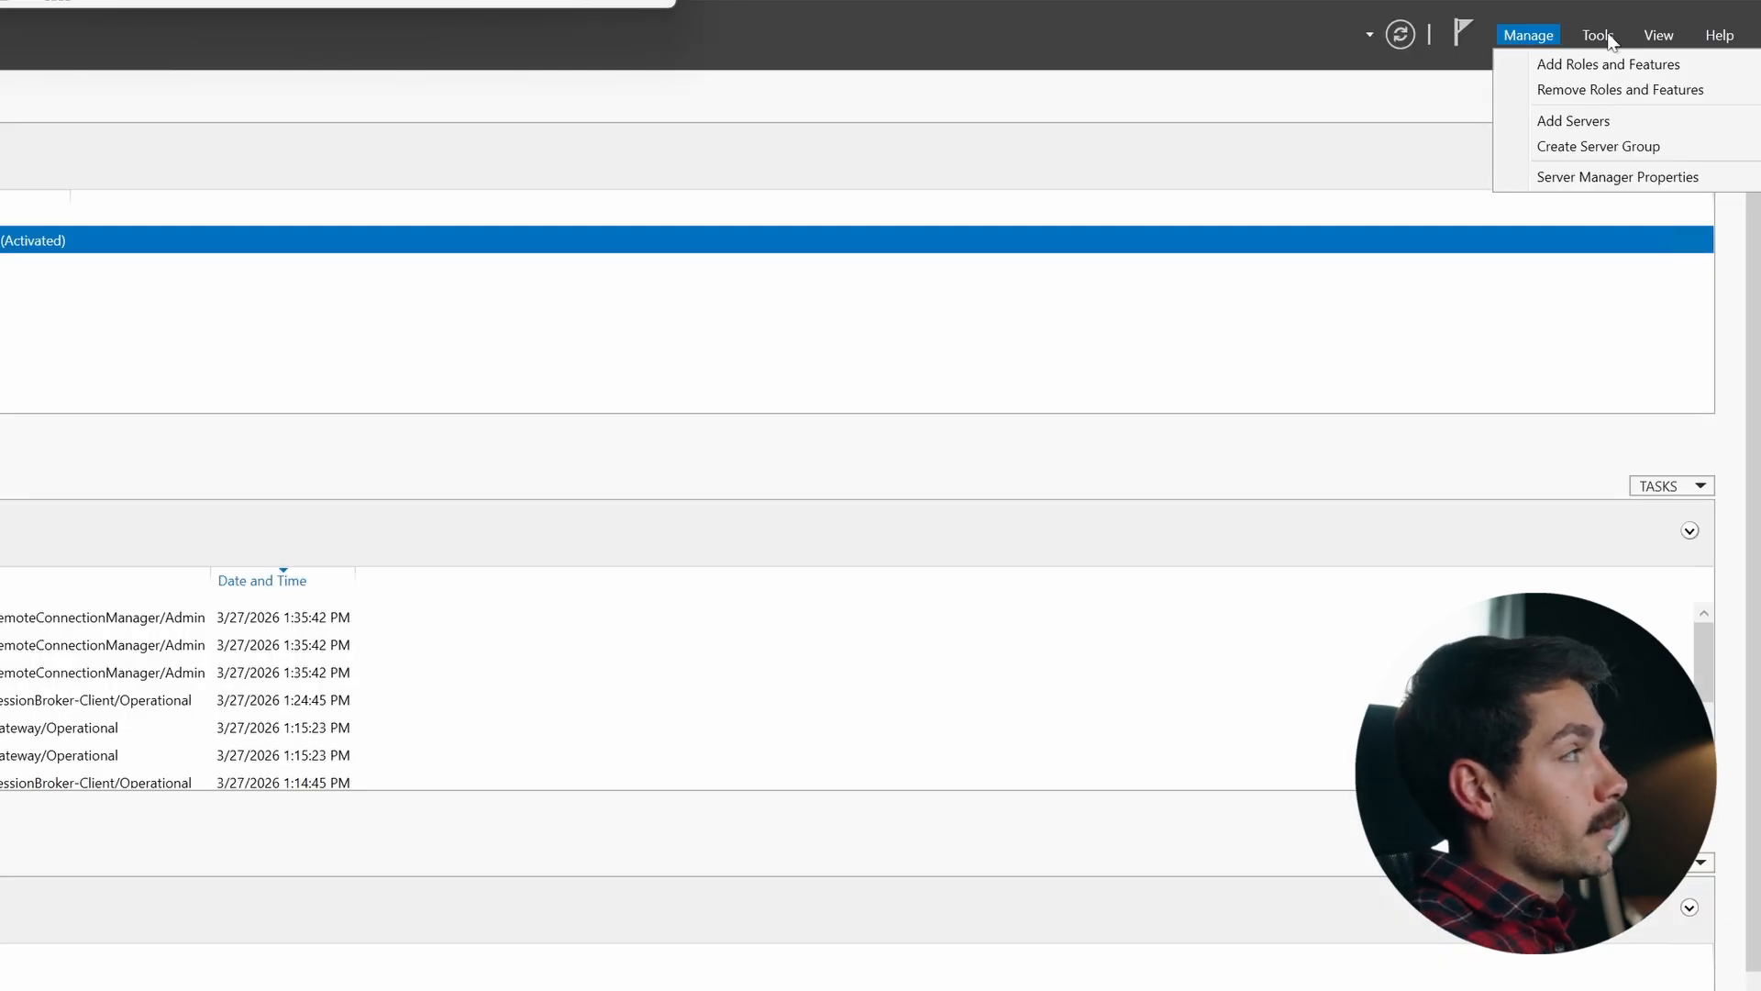
left_click(1604, 36)
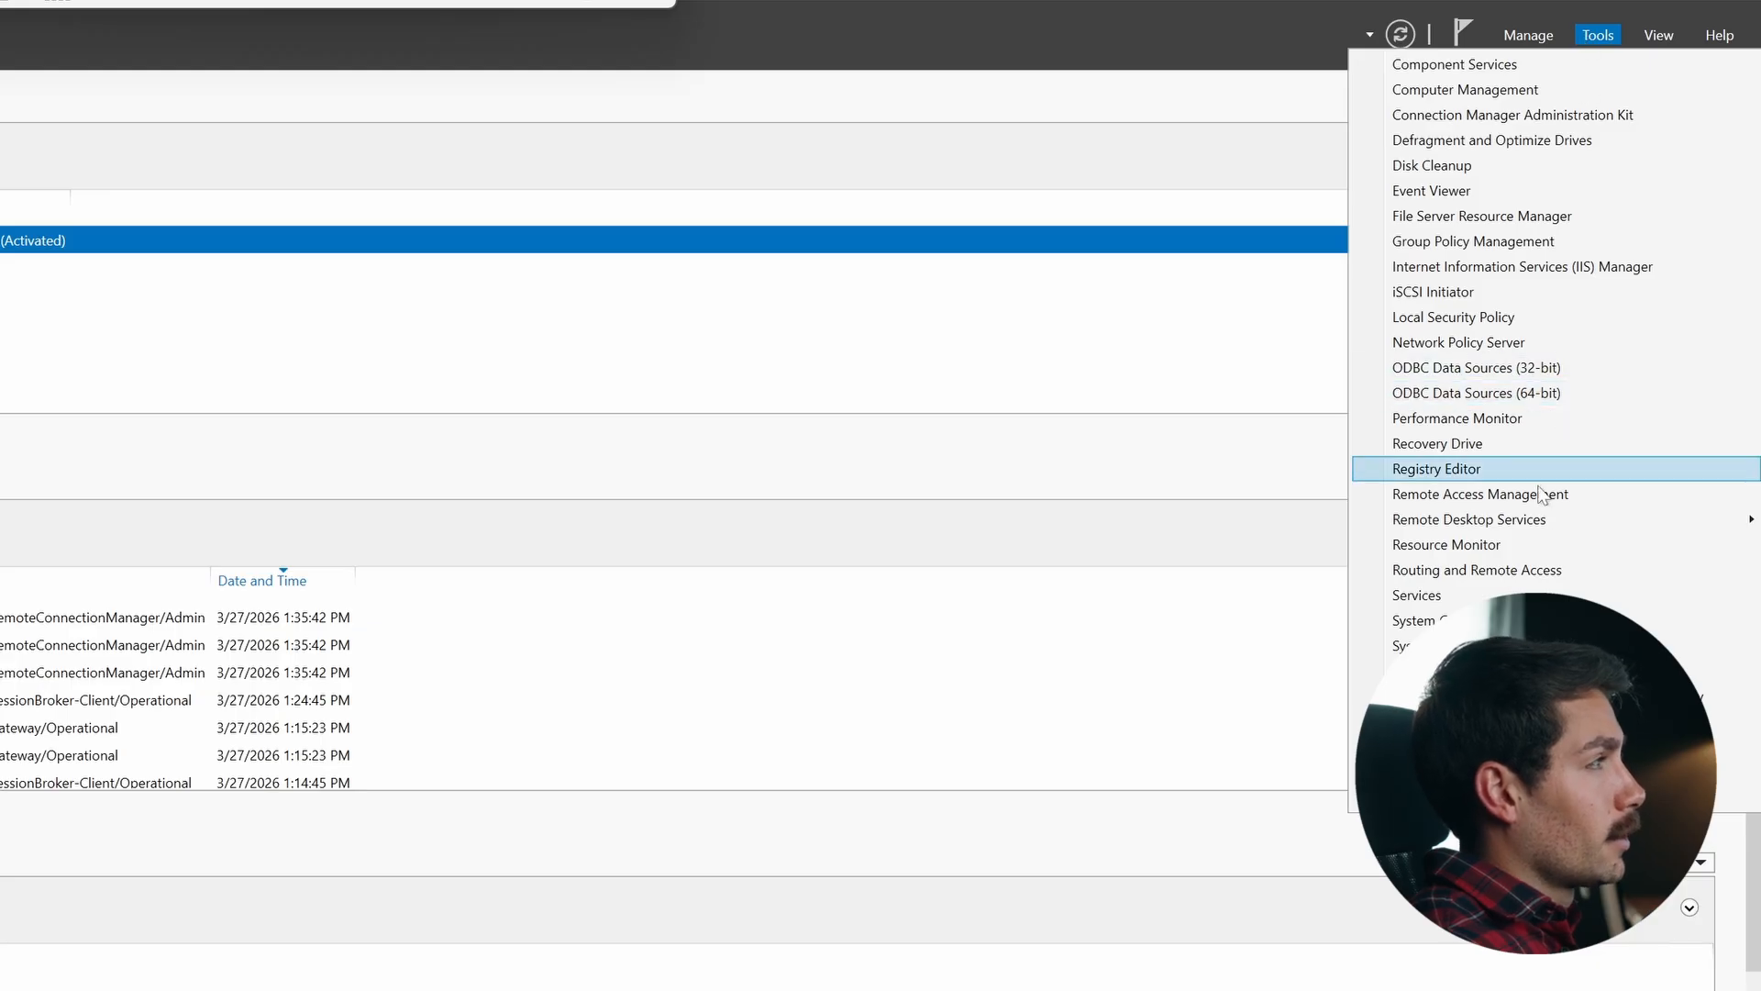
mouse_move(1544, 521)
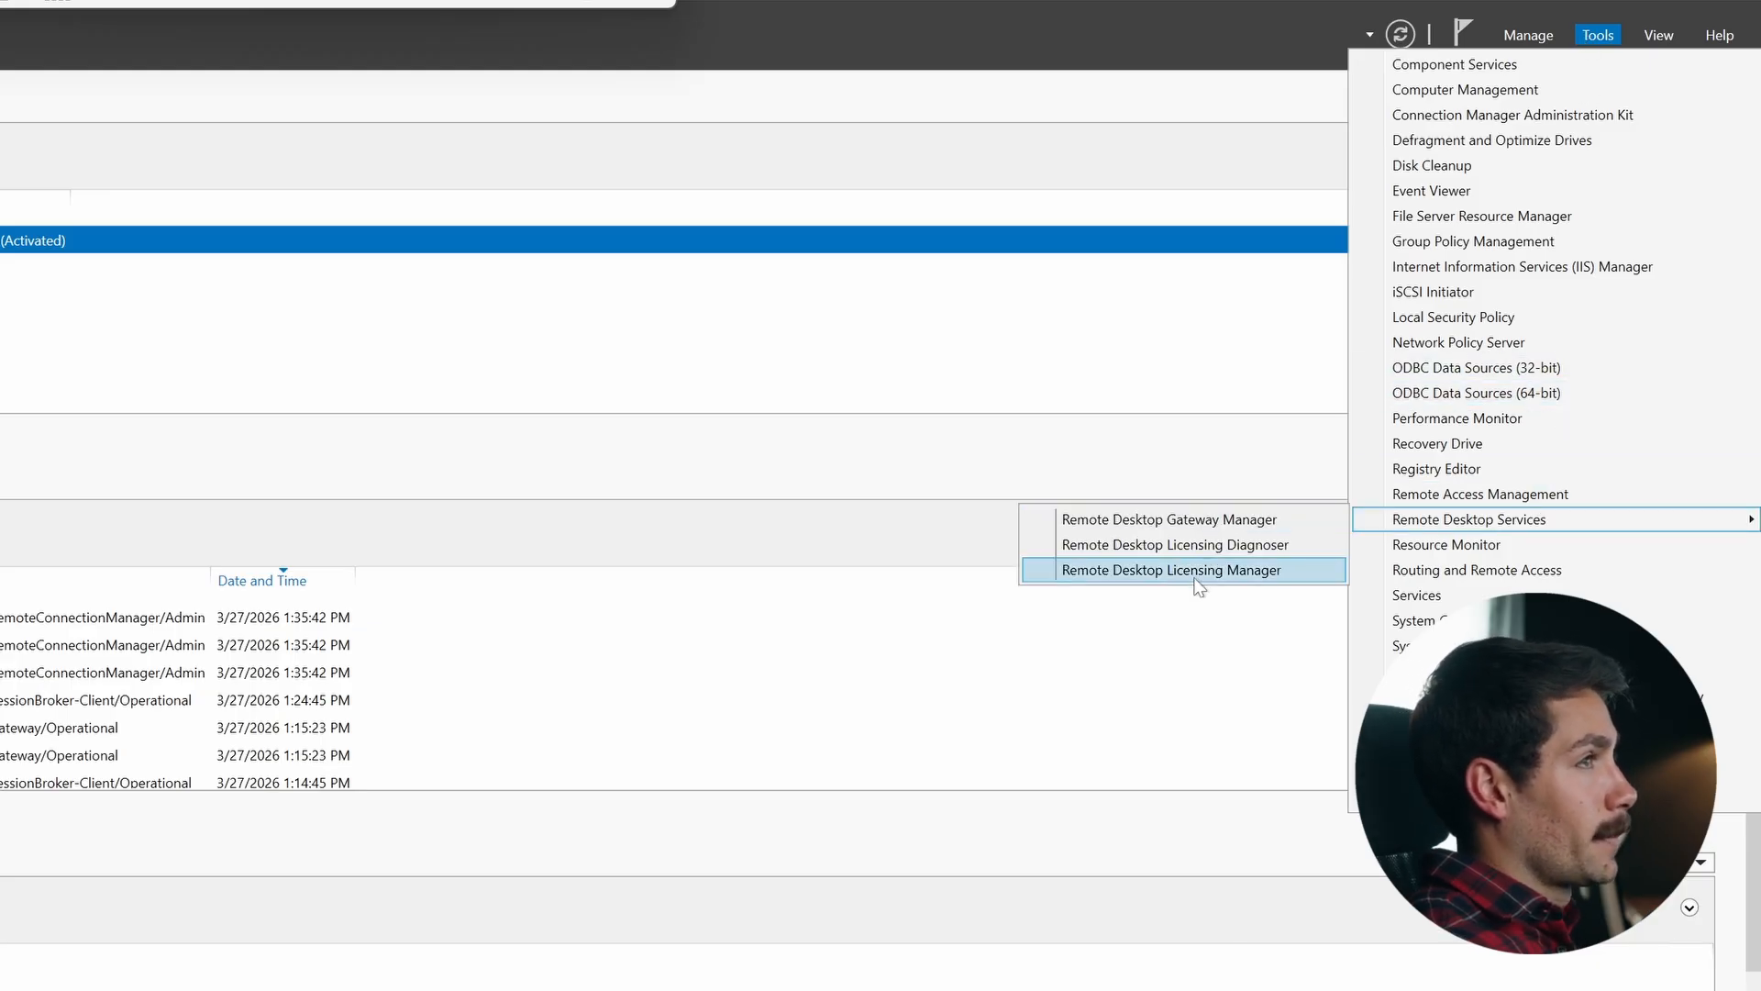
left_click(1196, 573)
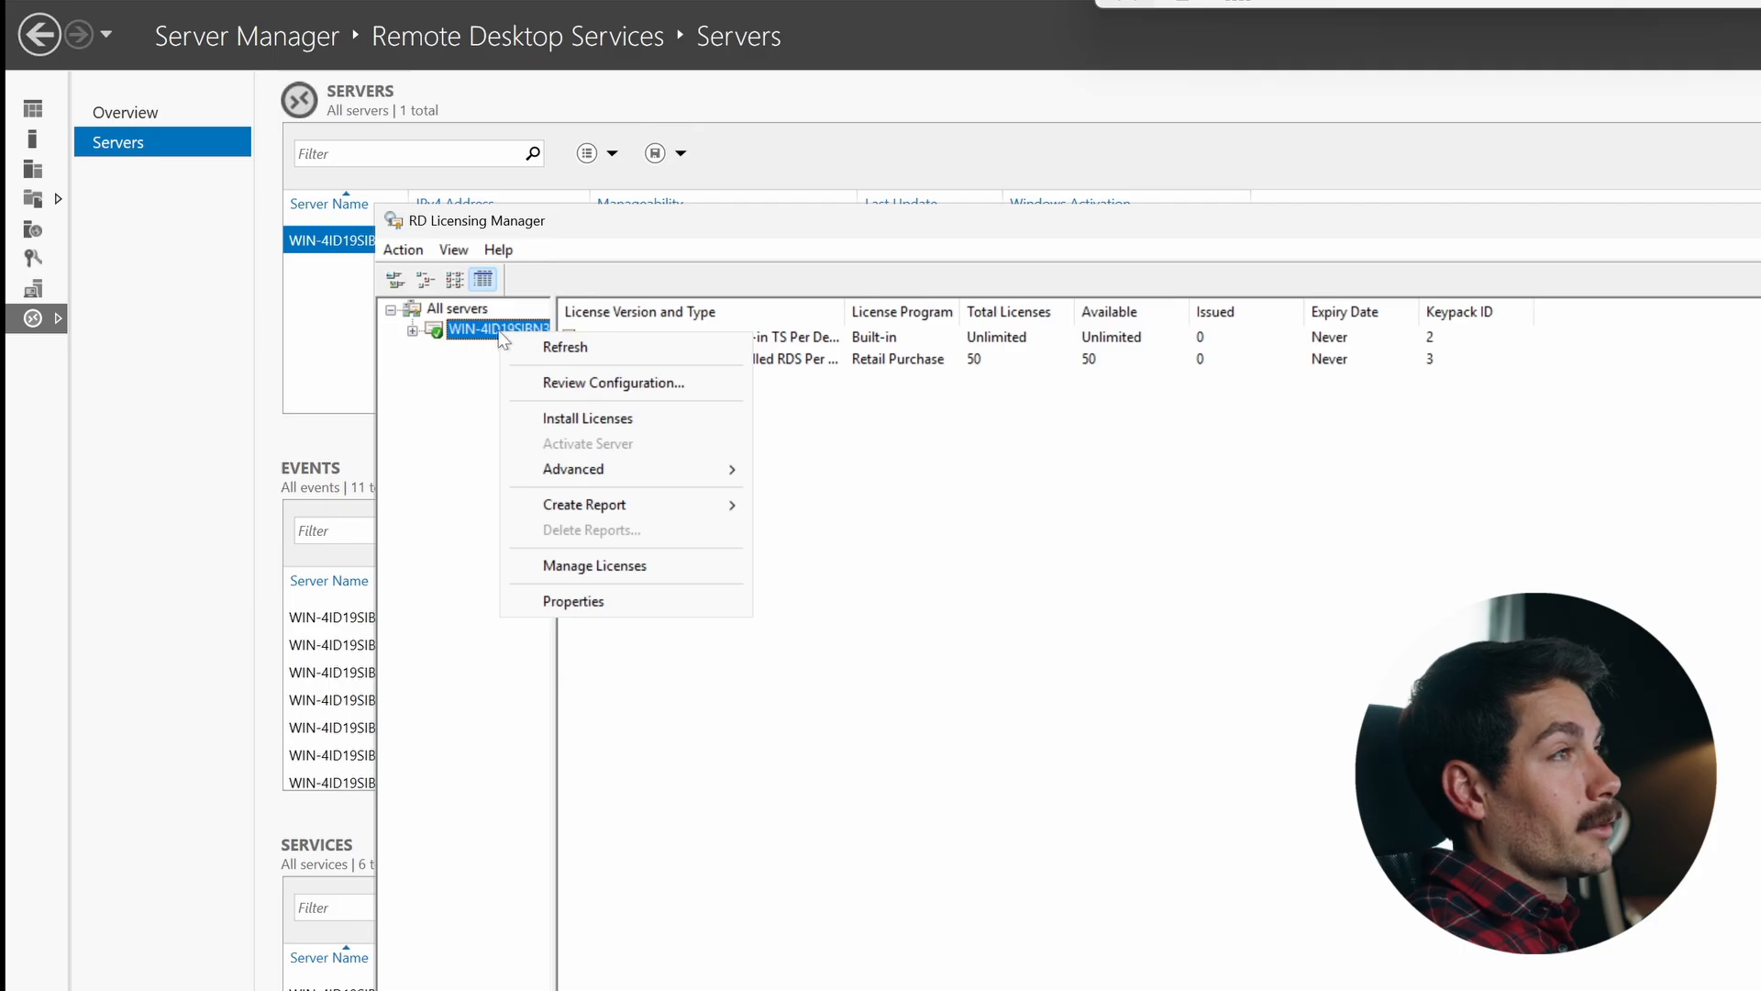
left_click(449, 521)
right_click(477, 335)
left_click(472, 337)
right_click(477, 337)
left_click(547, 418)
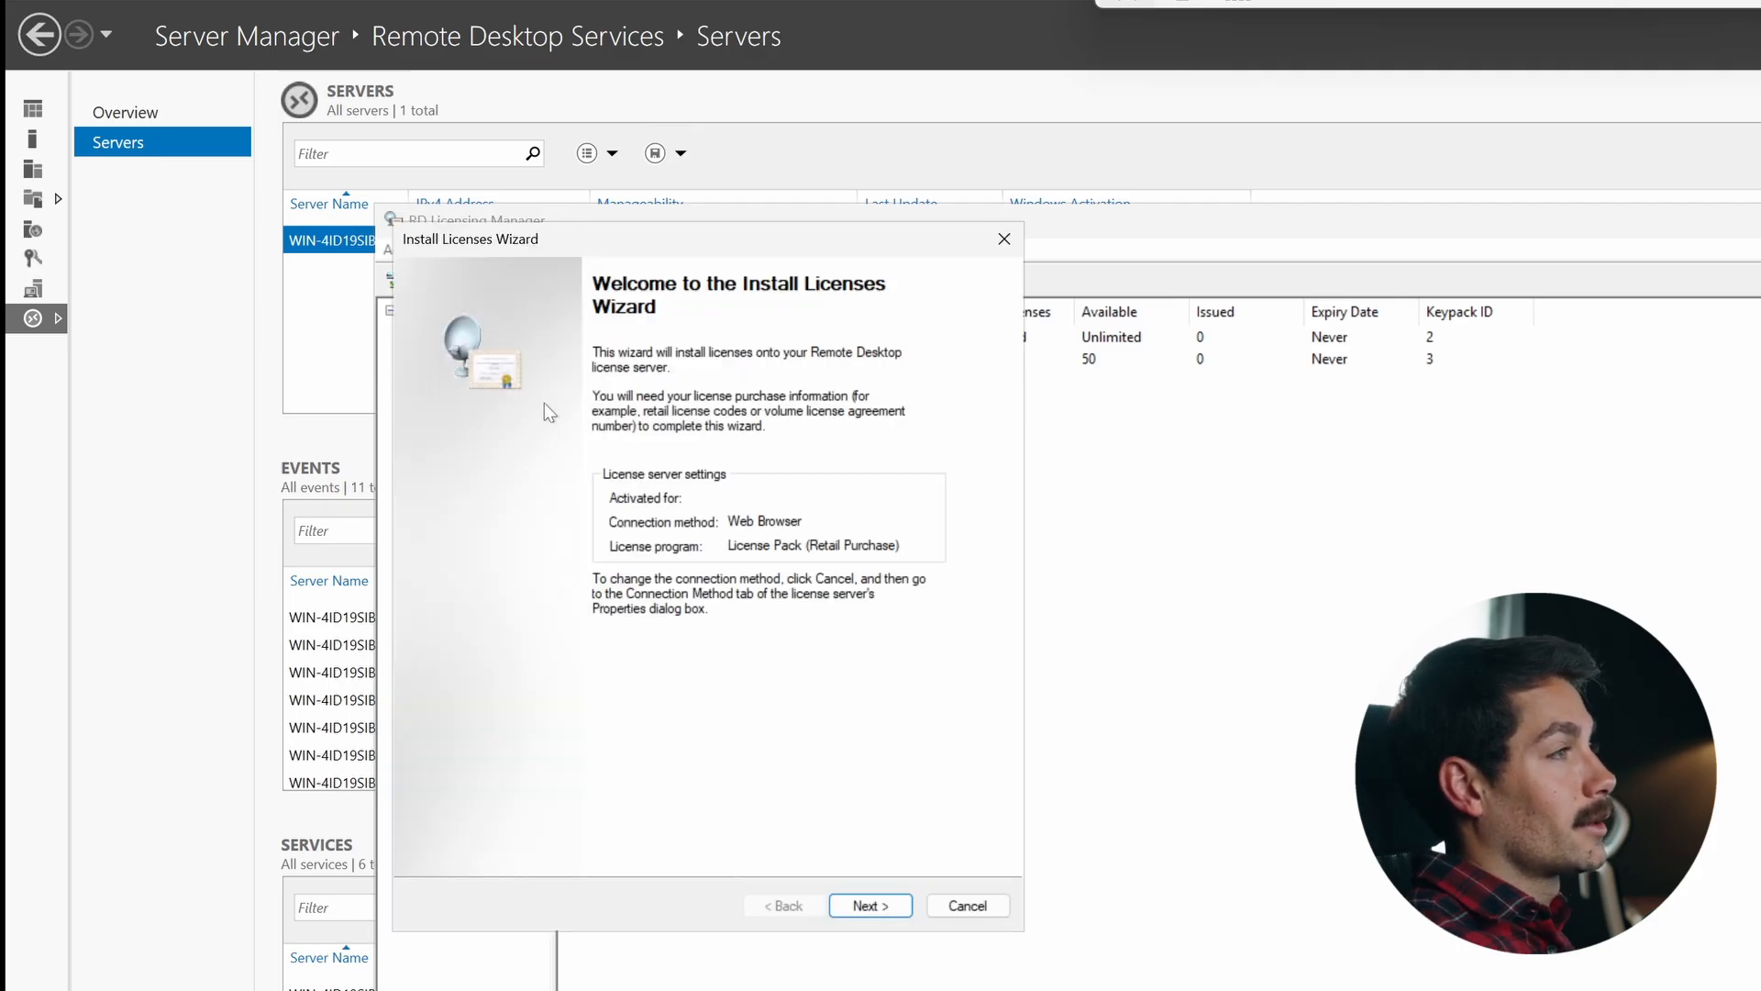
left_click_drag(724, 243, 1400, 488)
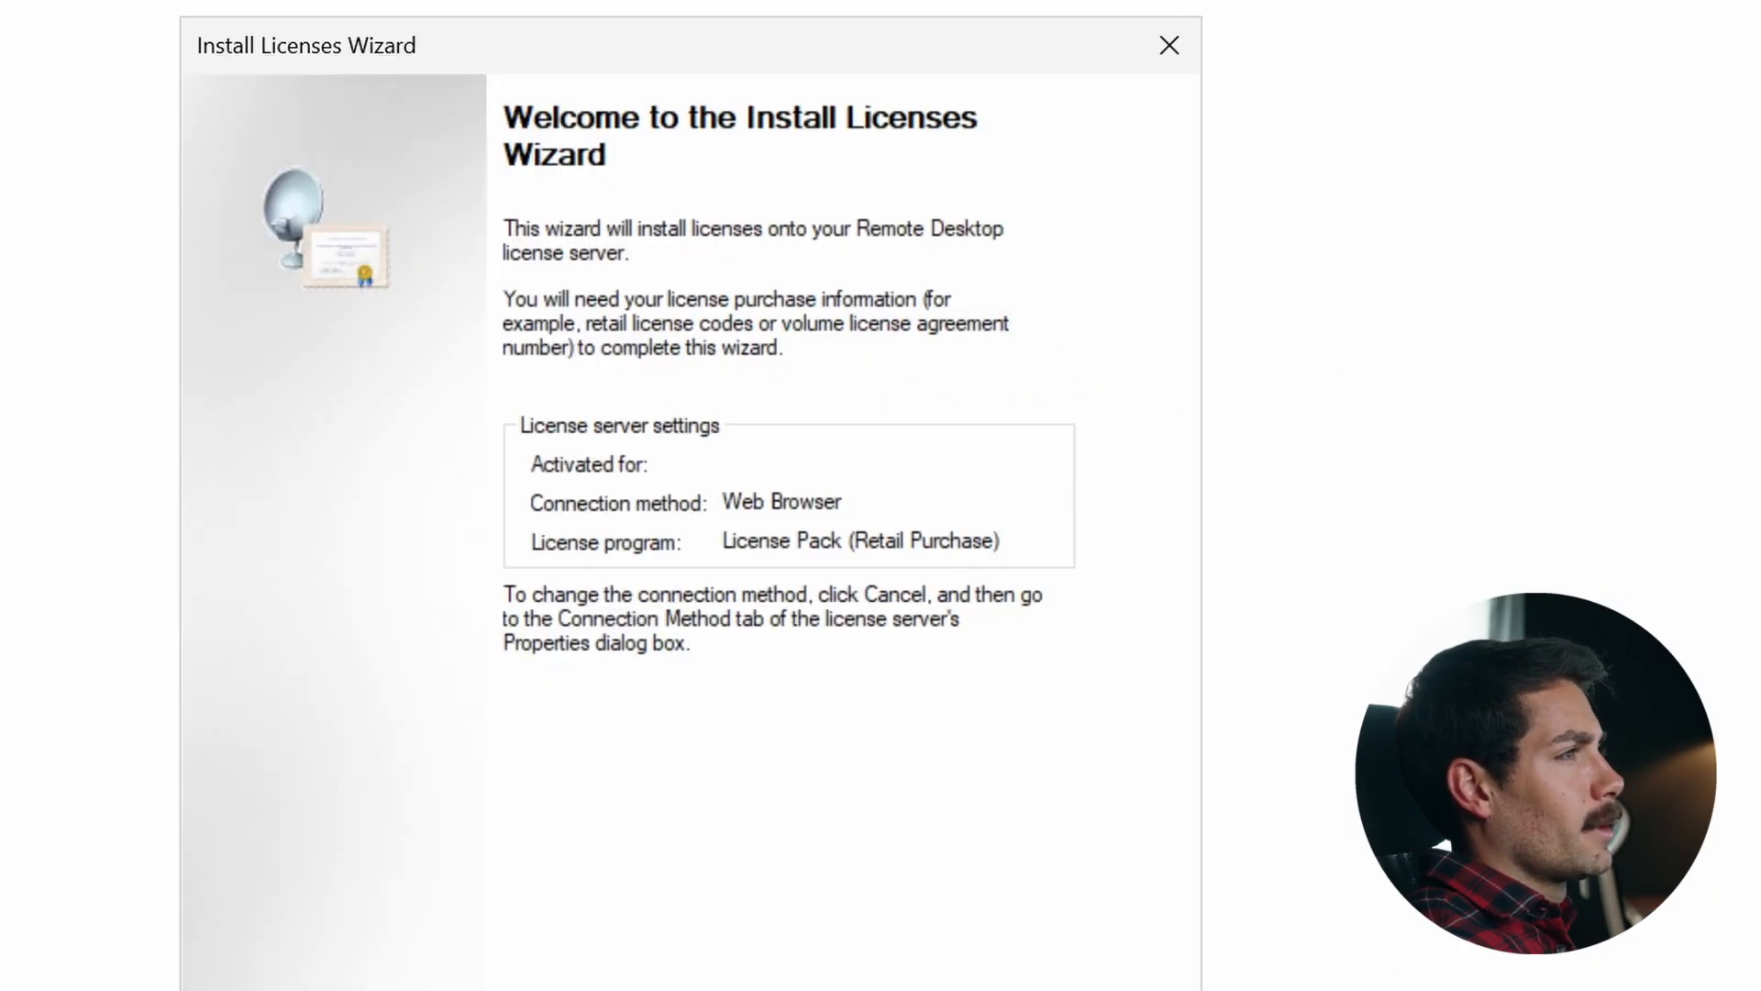
key("Return")
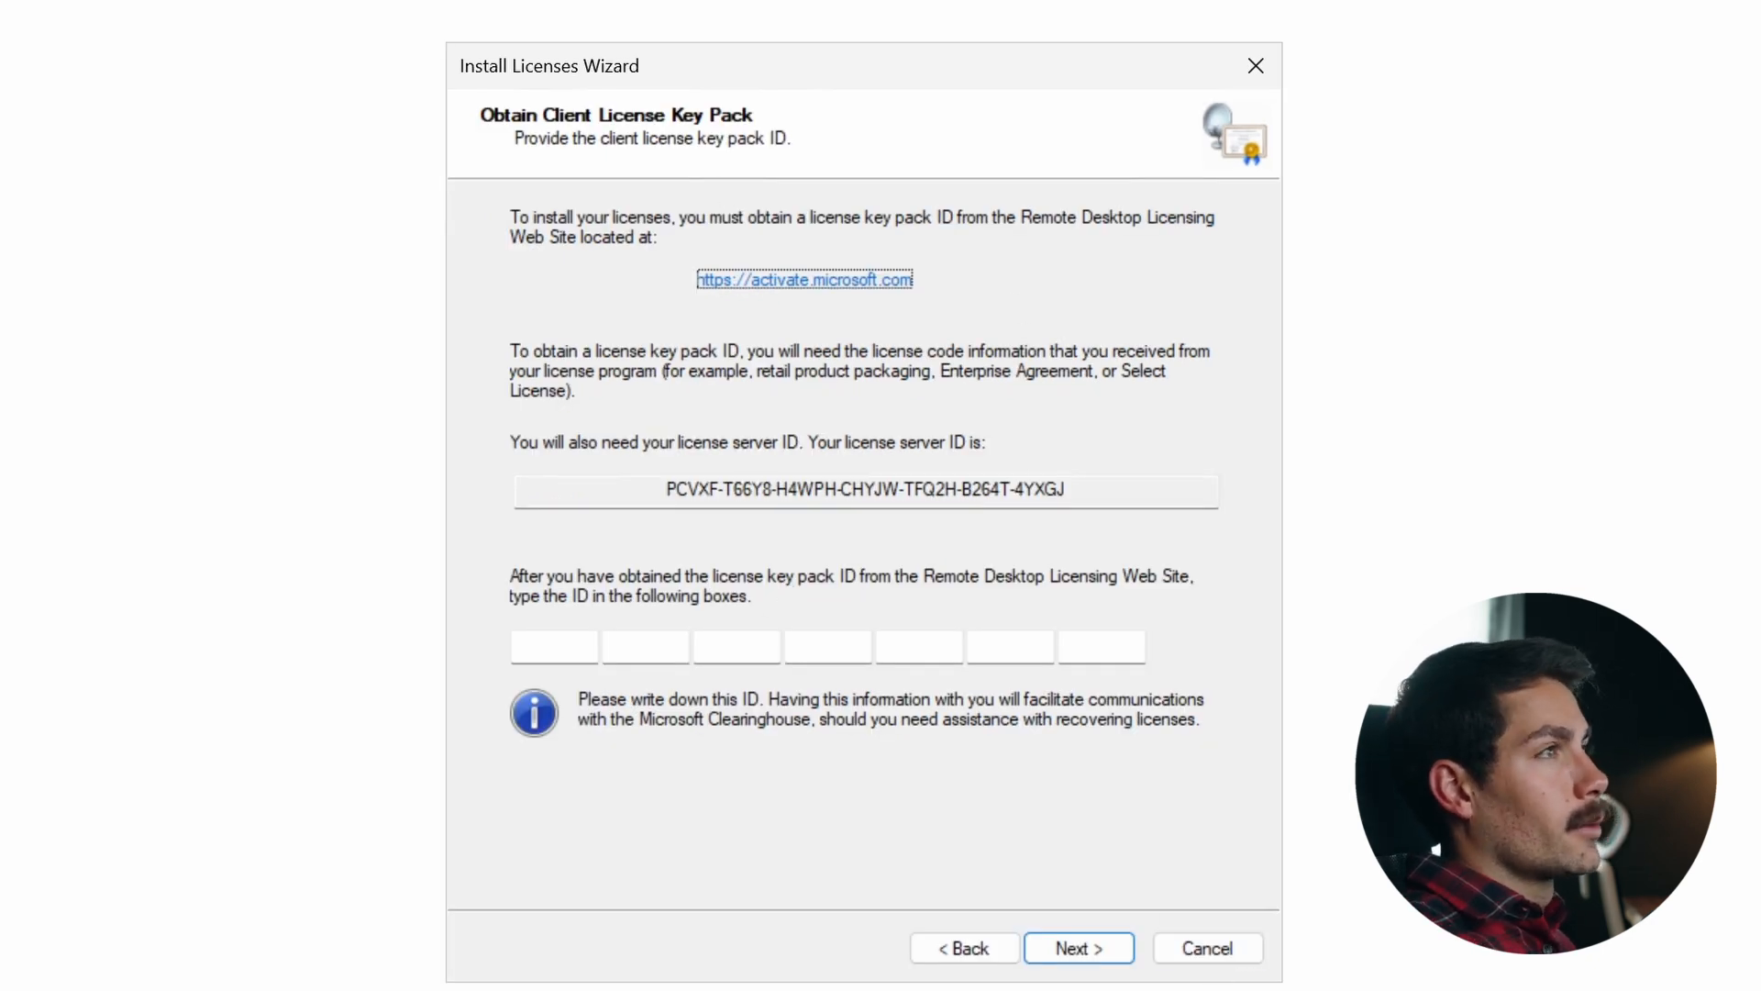
left_click(1208, 948)
- Launch the Install Licenses wizard for the license server and advance to the client license key pack page
right_click(444, 222)
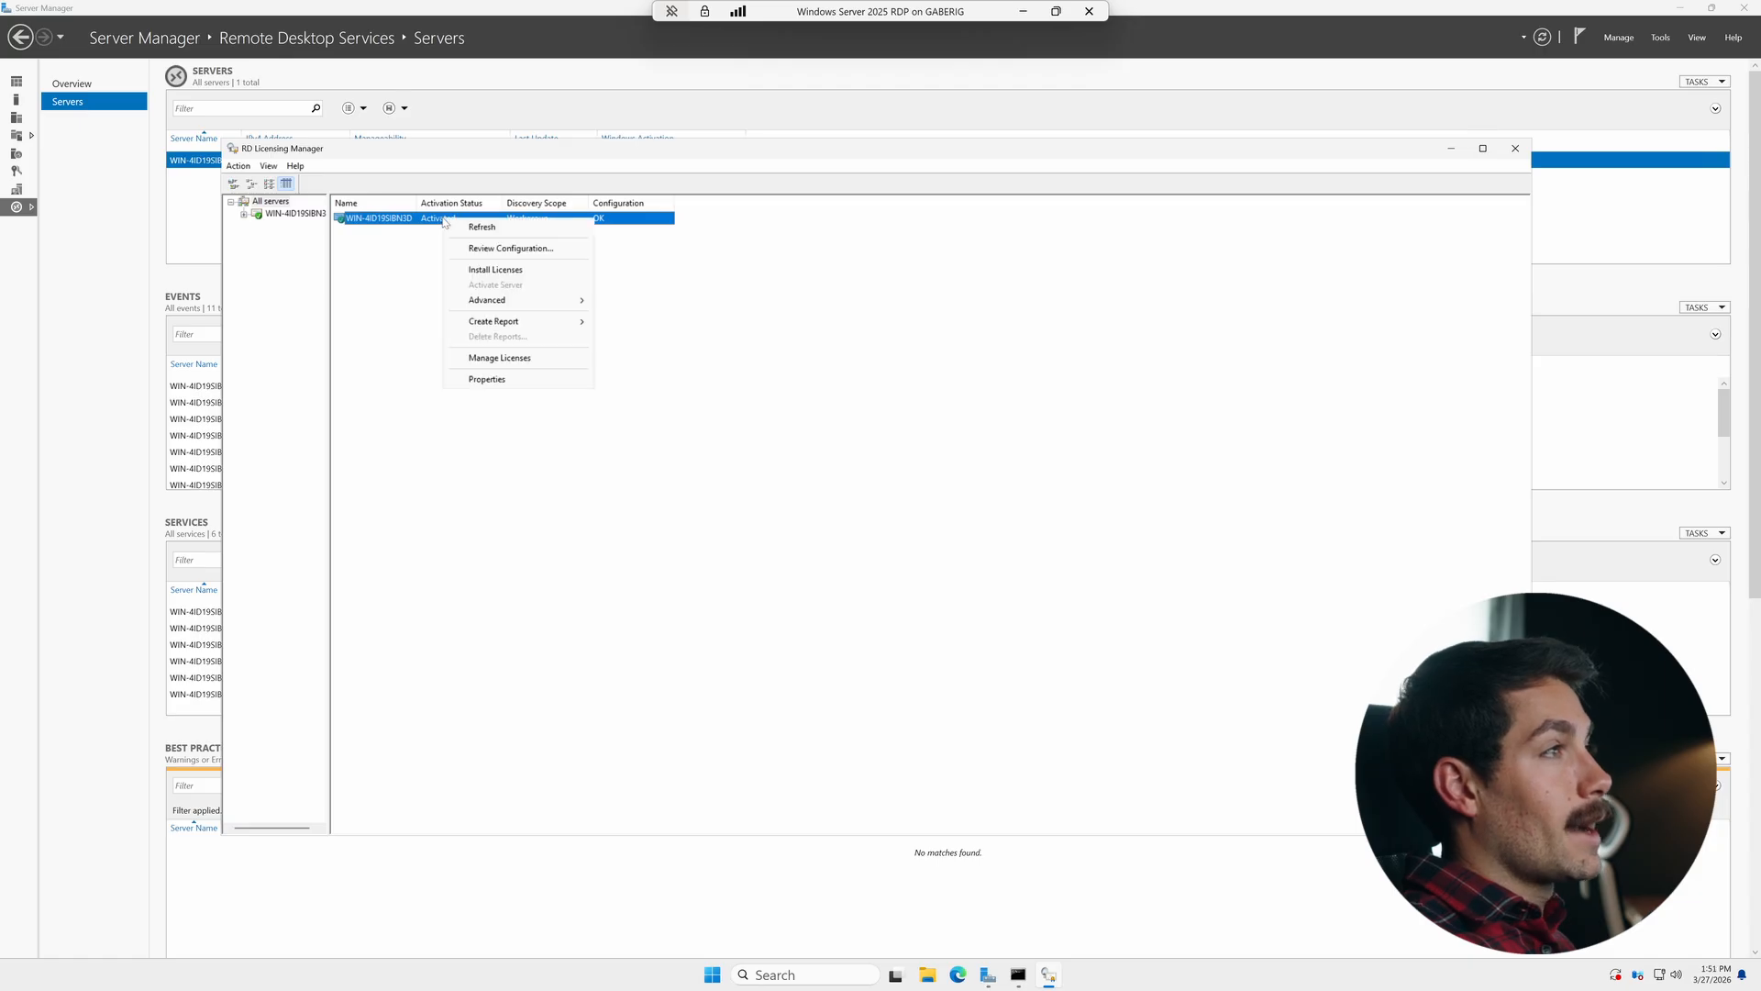
left_click(521, 273)
left_click_drag(433, 166, 841, 296)
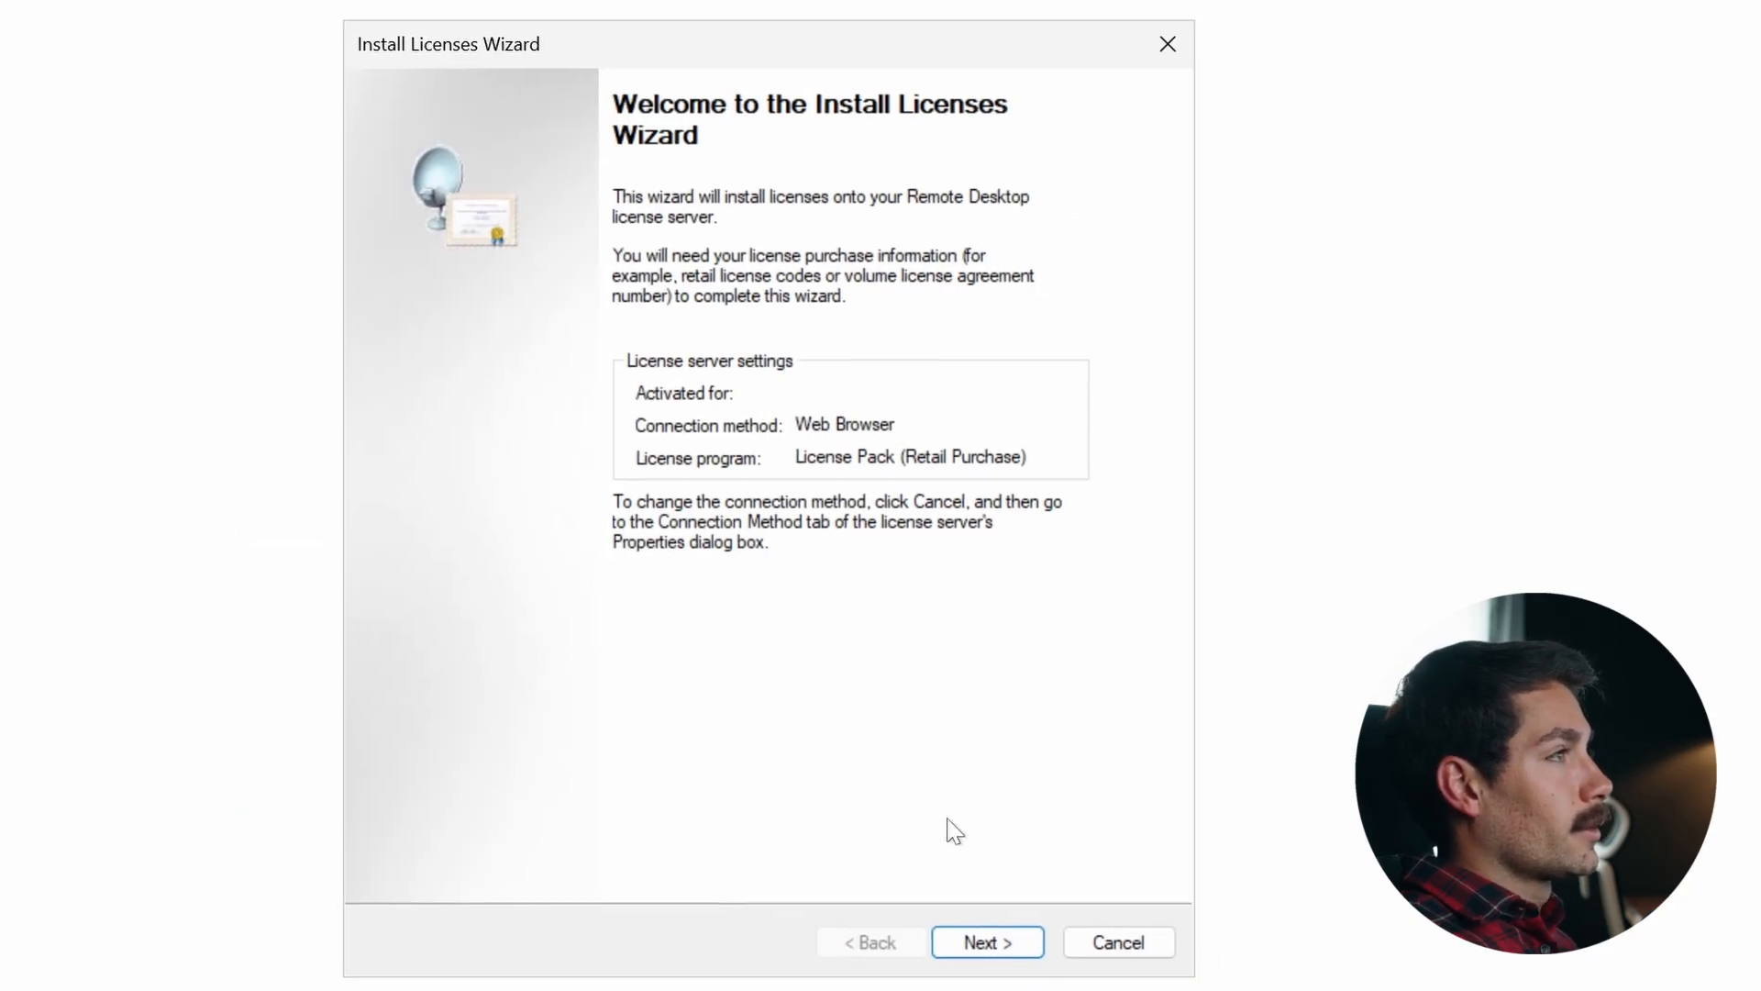
left_click(929, 695)
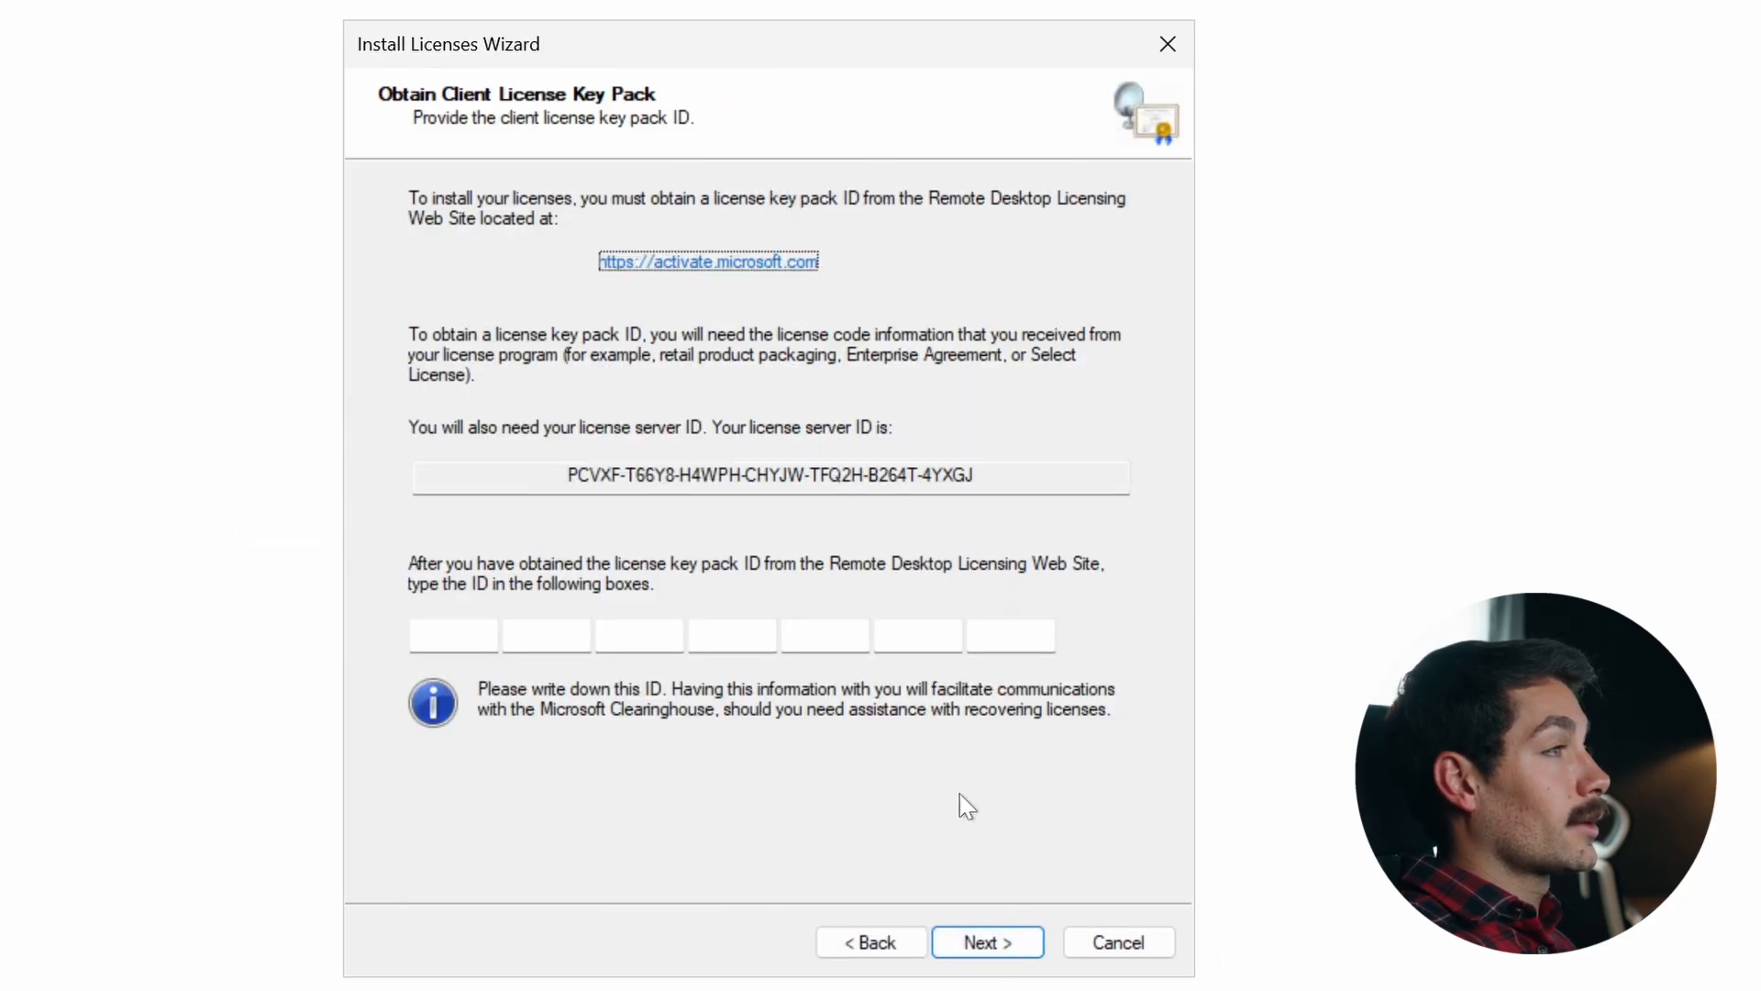
- Open the activate.microsoft.com licensing site and choose to install client access licenses
left_click(711, 266)
scroll(773, 585, "down", 1)
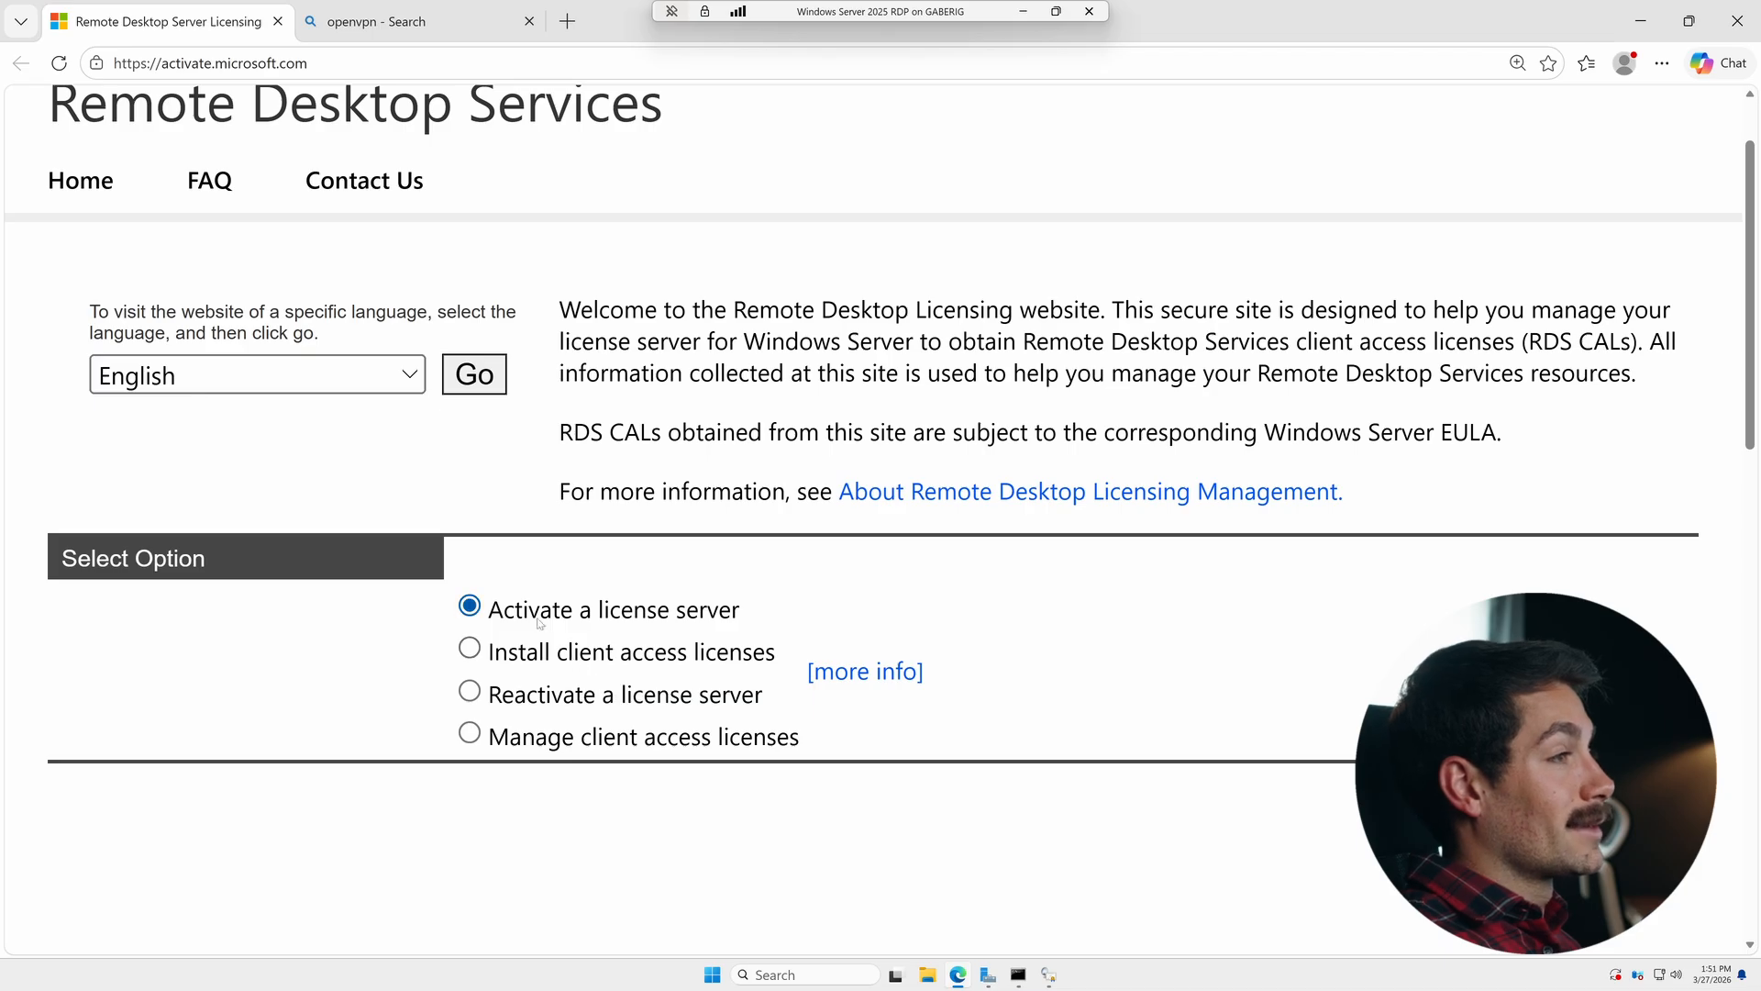
left_click(556, 654)
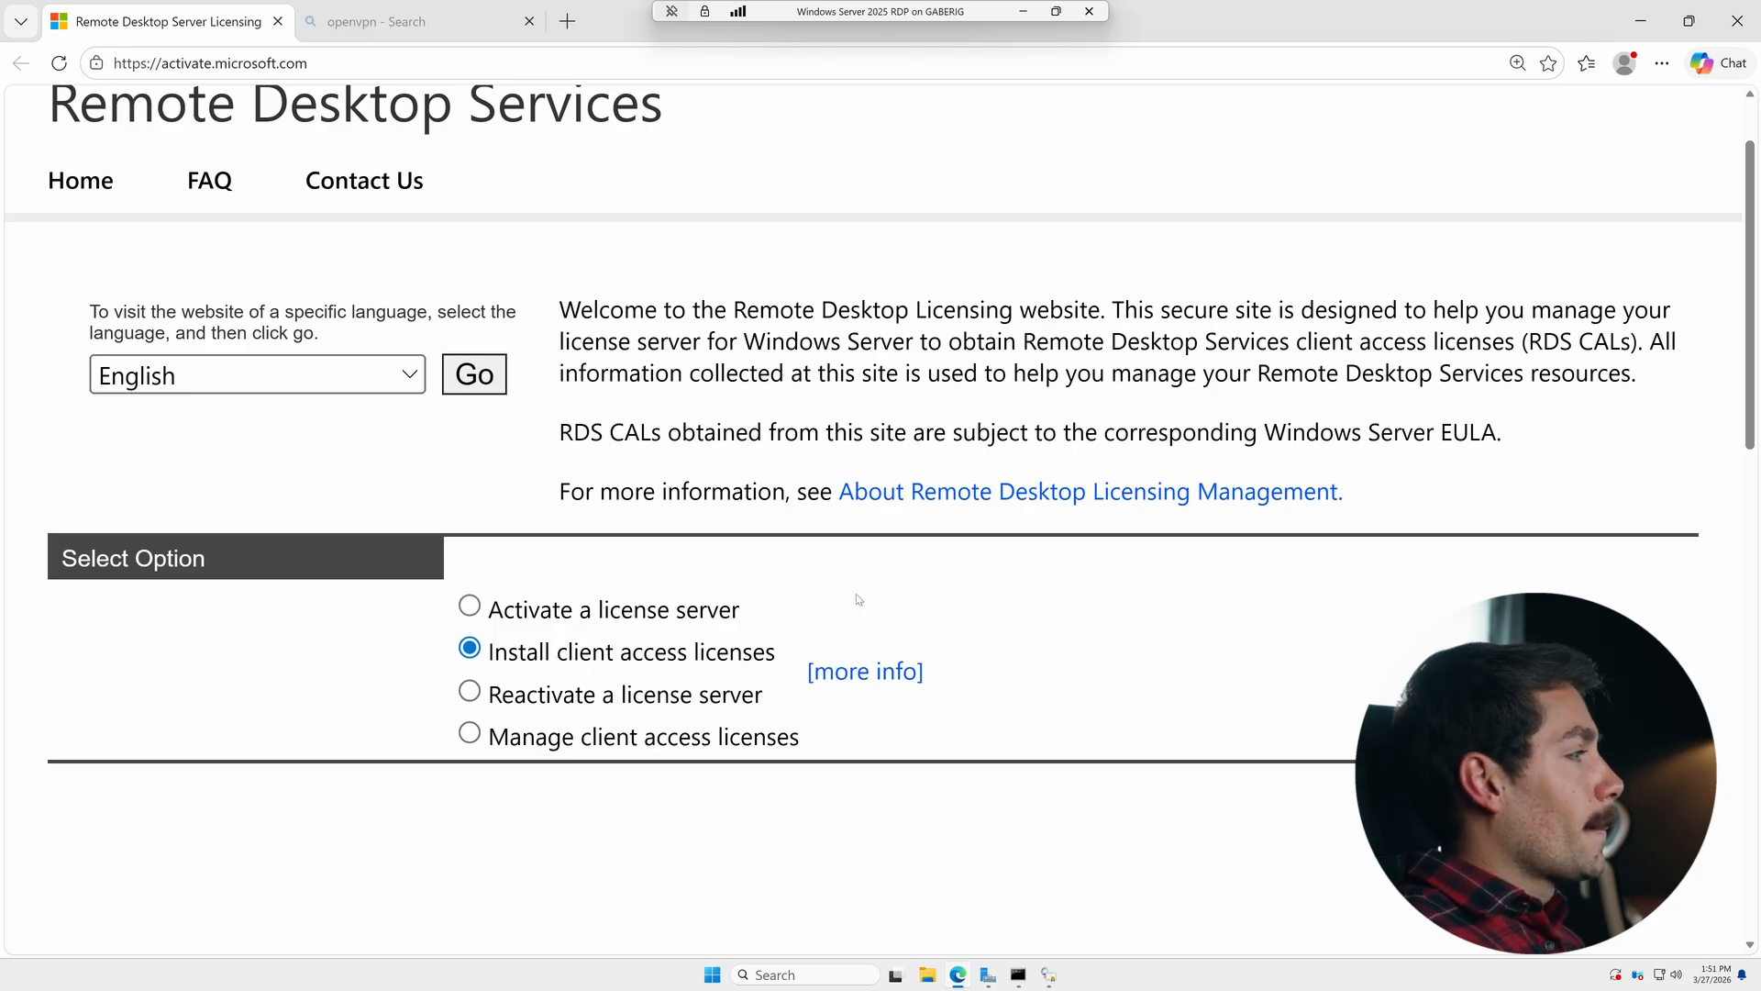
left_click(1654, 796)
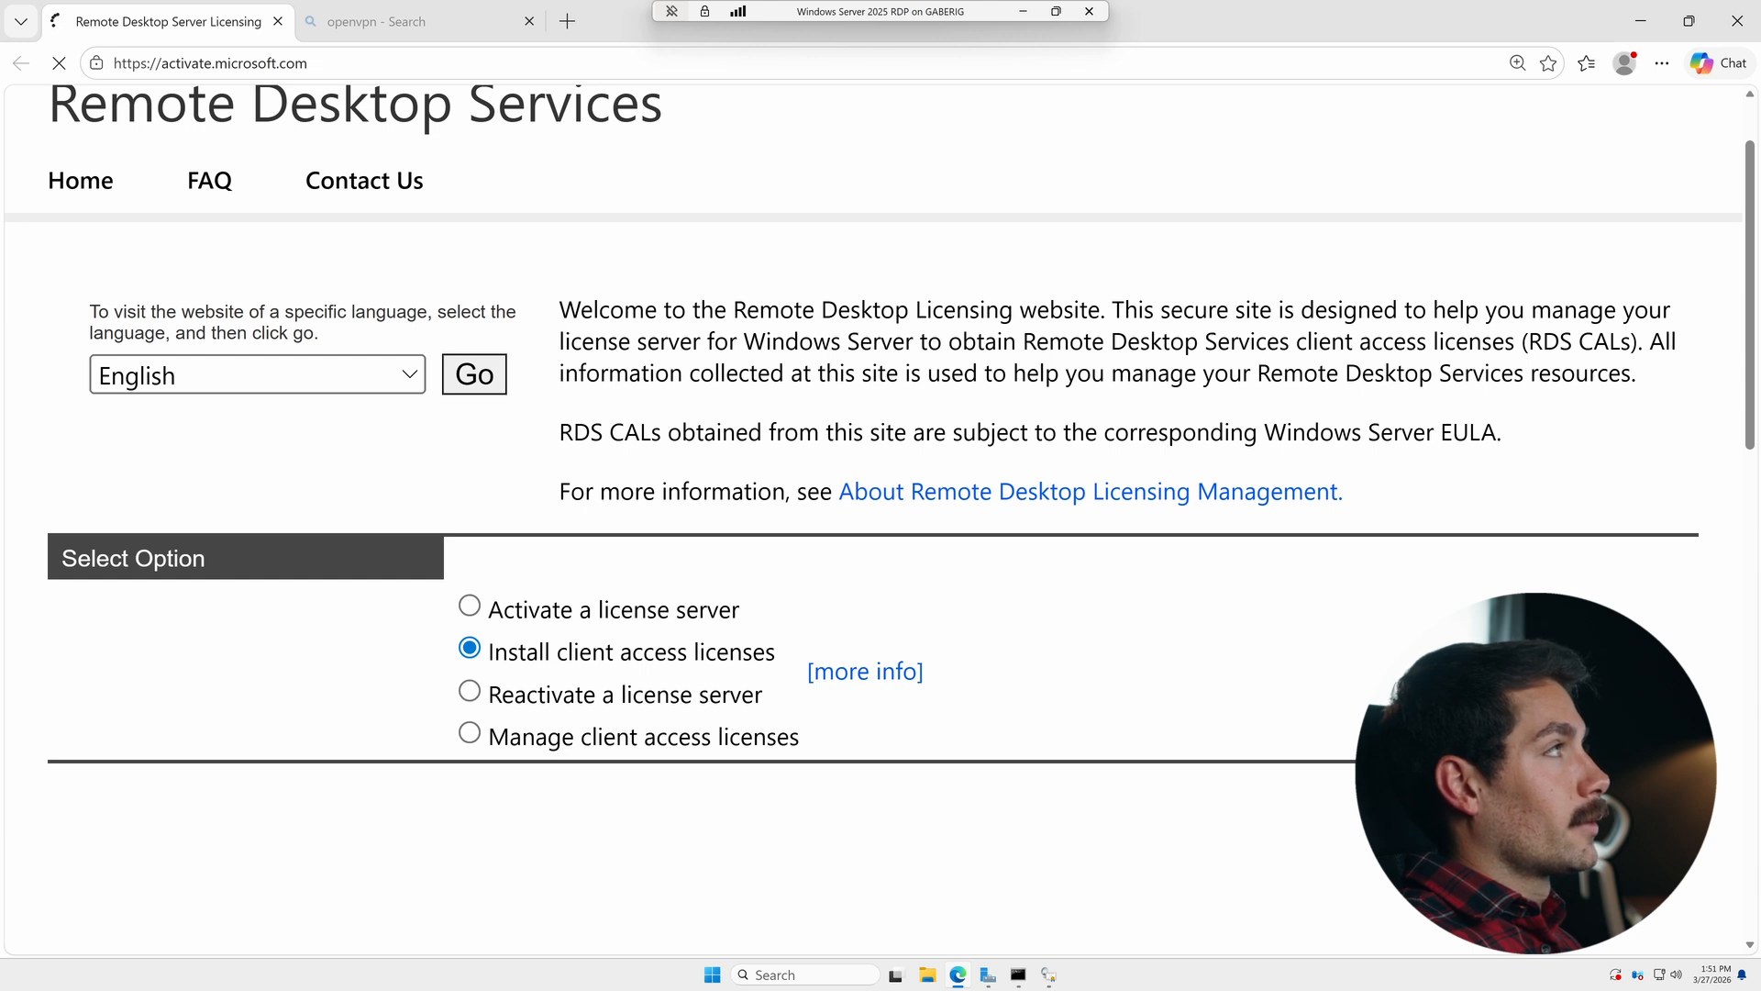
- Focus the License Server ID field on the site and switch back to the Install Licenses wizard
scroll(715, 691, "down", 2)
left_click(739, 495)
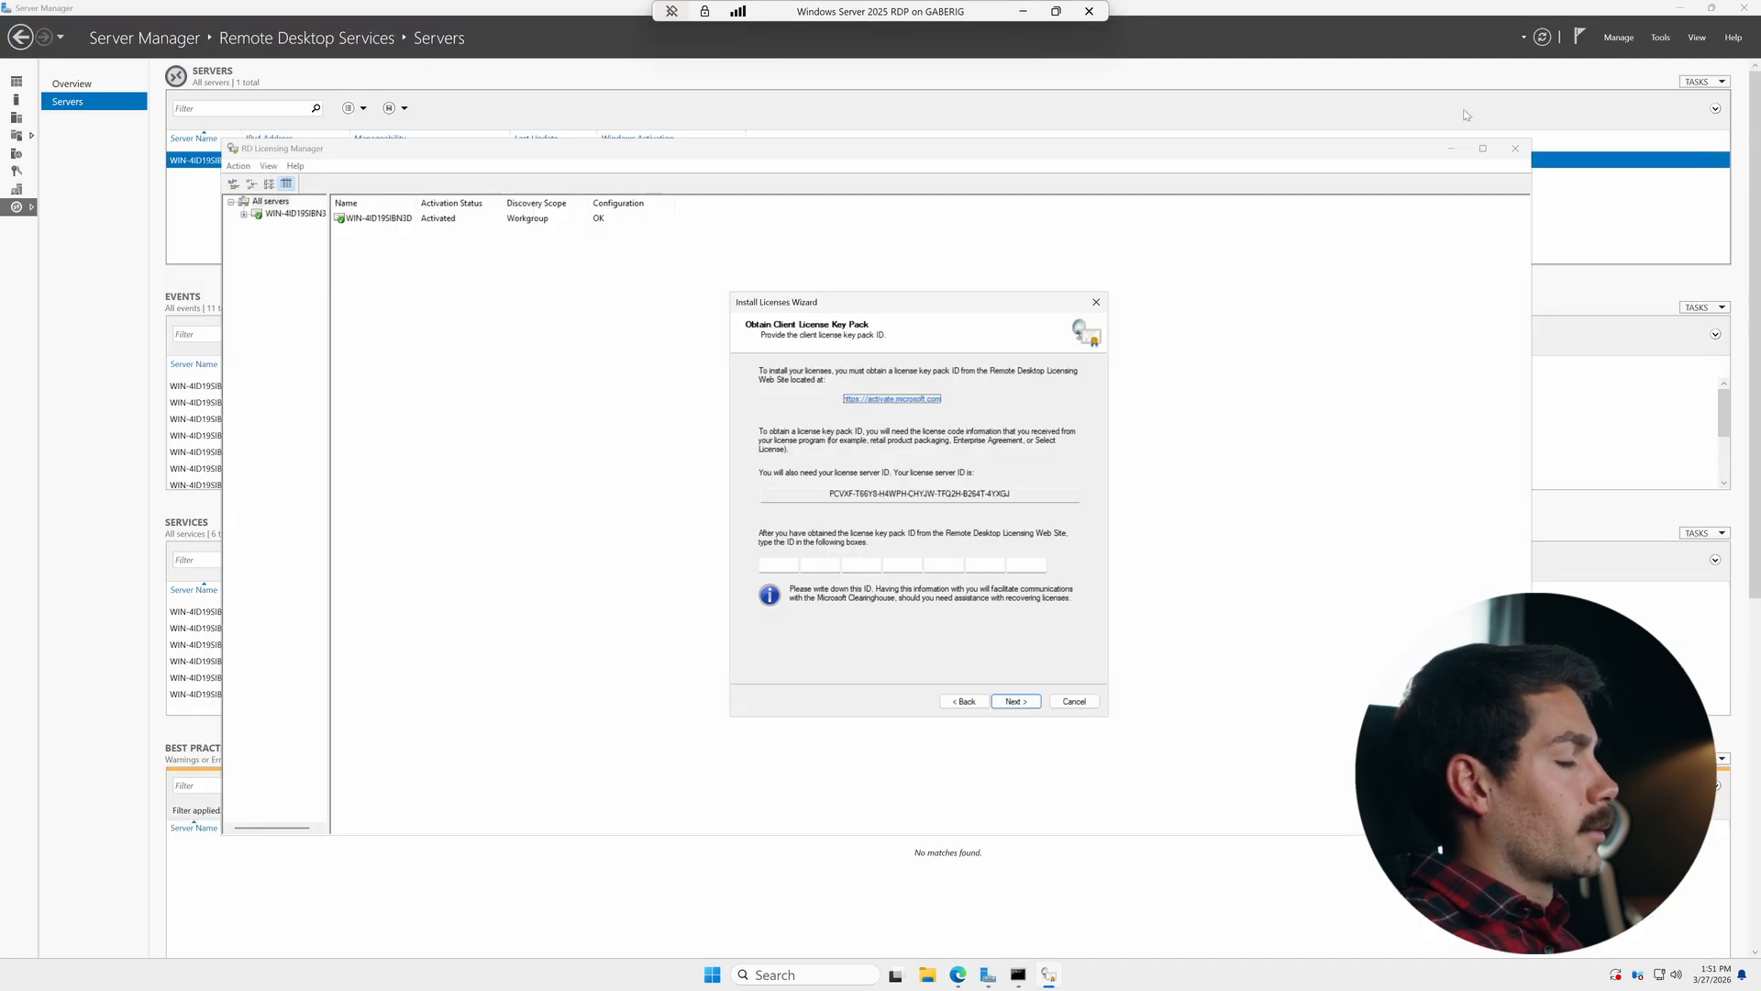
left_click(1641, 21)
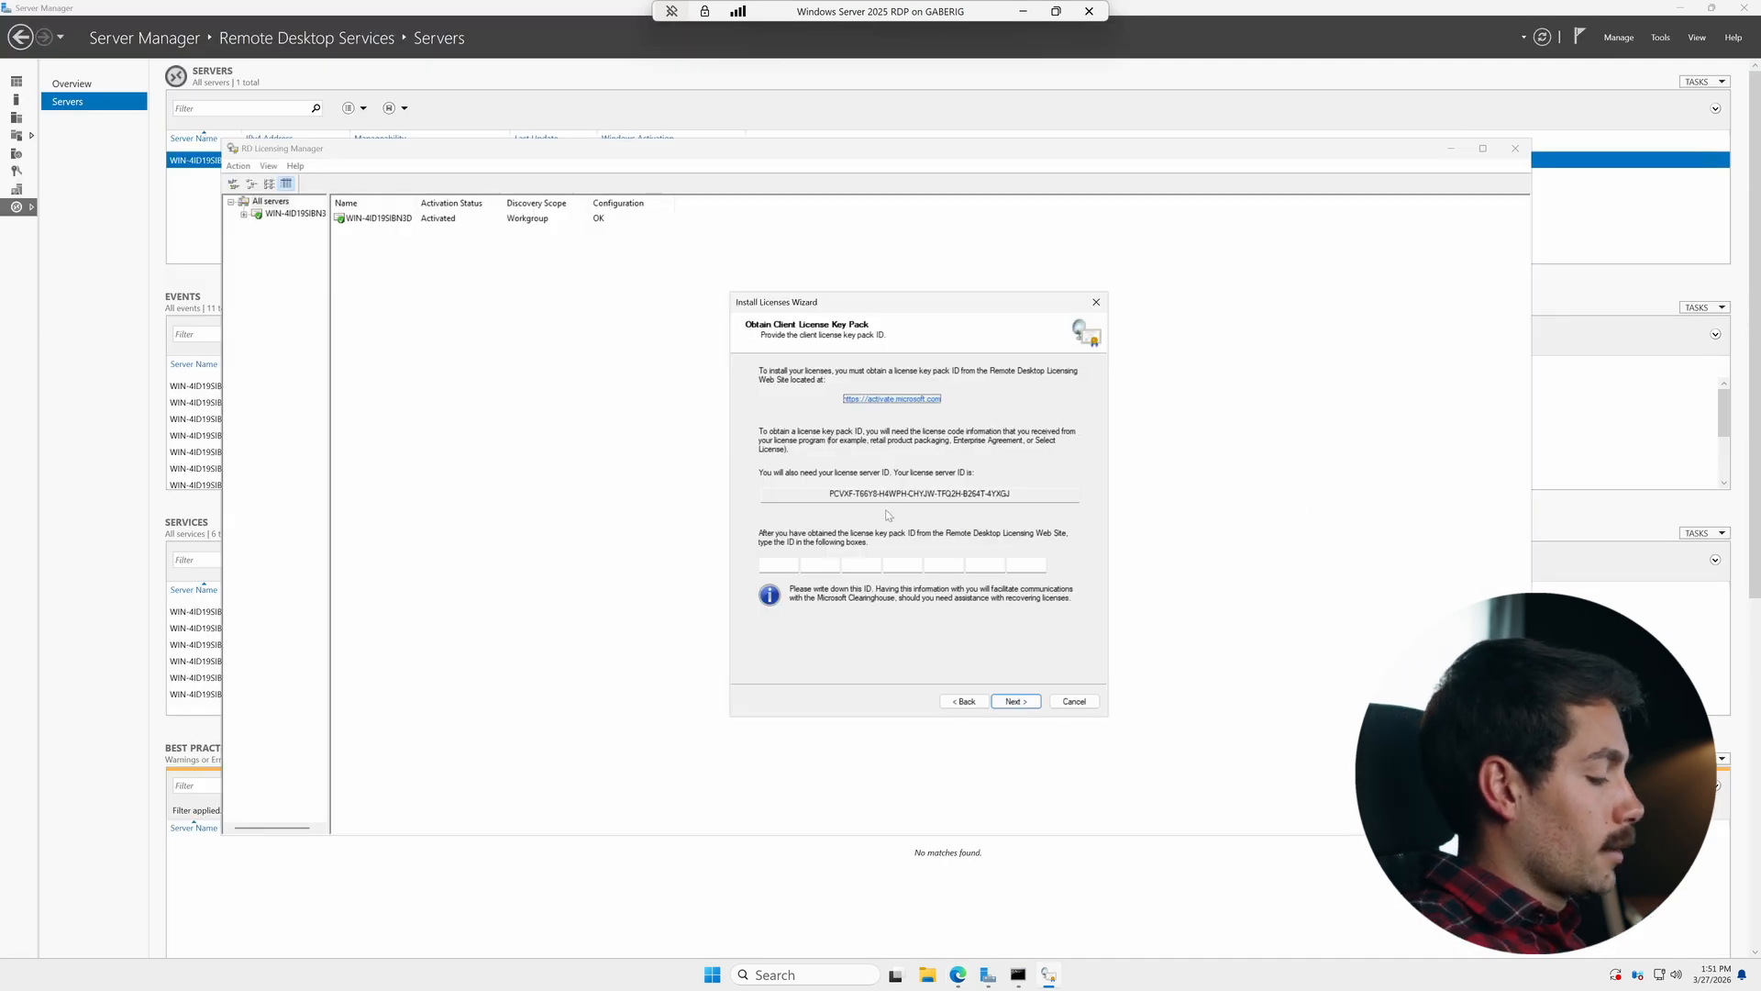
- Copy the license server ID from the wizard and paste it into the License Server ID field on the licensing site
left_click_drag(1013, 494, 829, 493)
key("ctrl+c")
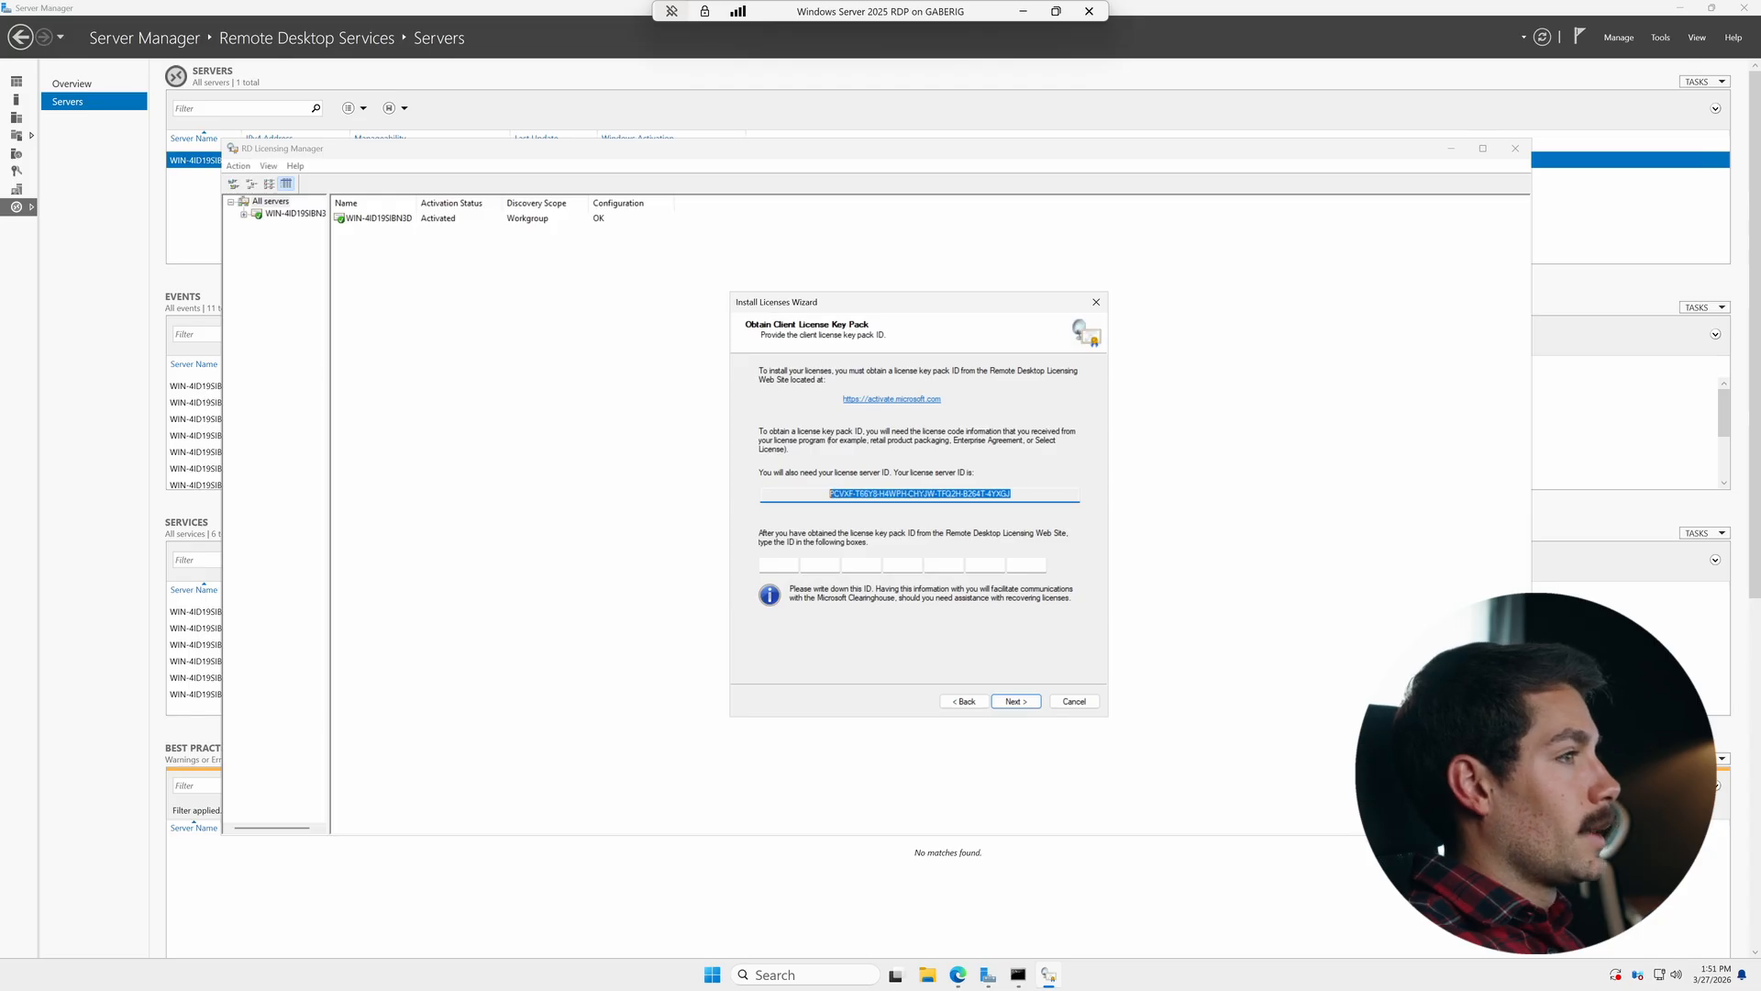
left_click(958, 974)
key("ctrl+v")
- Choose License Pack (Retail purchase) as the license program and United States of America as the country/region
left_click(670, 778)
left_click(680, 843)
left_click(1182, 782)
type("un")
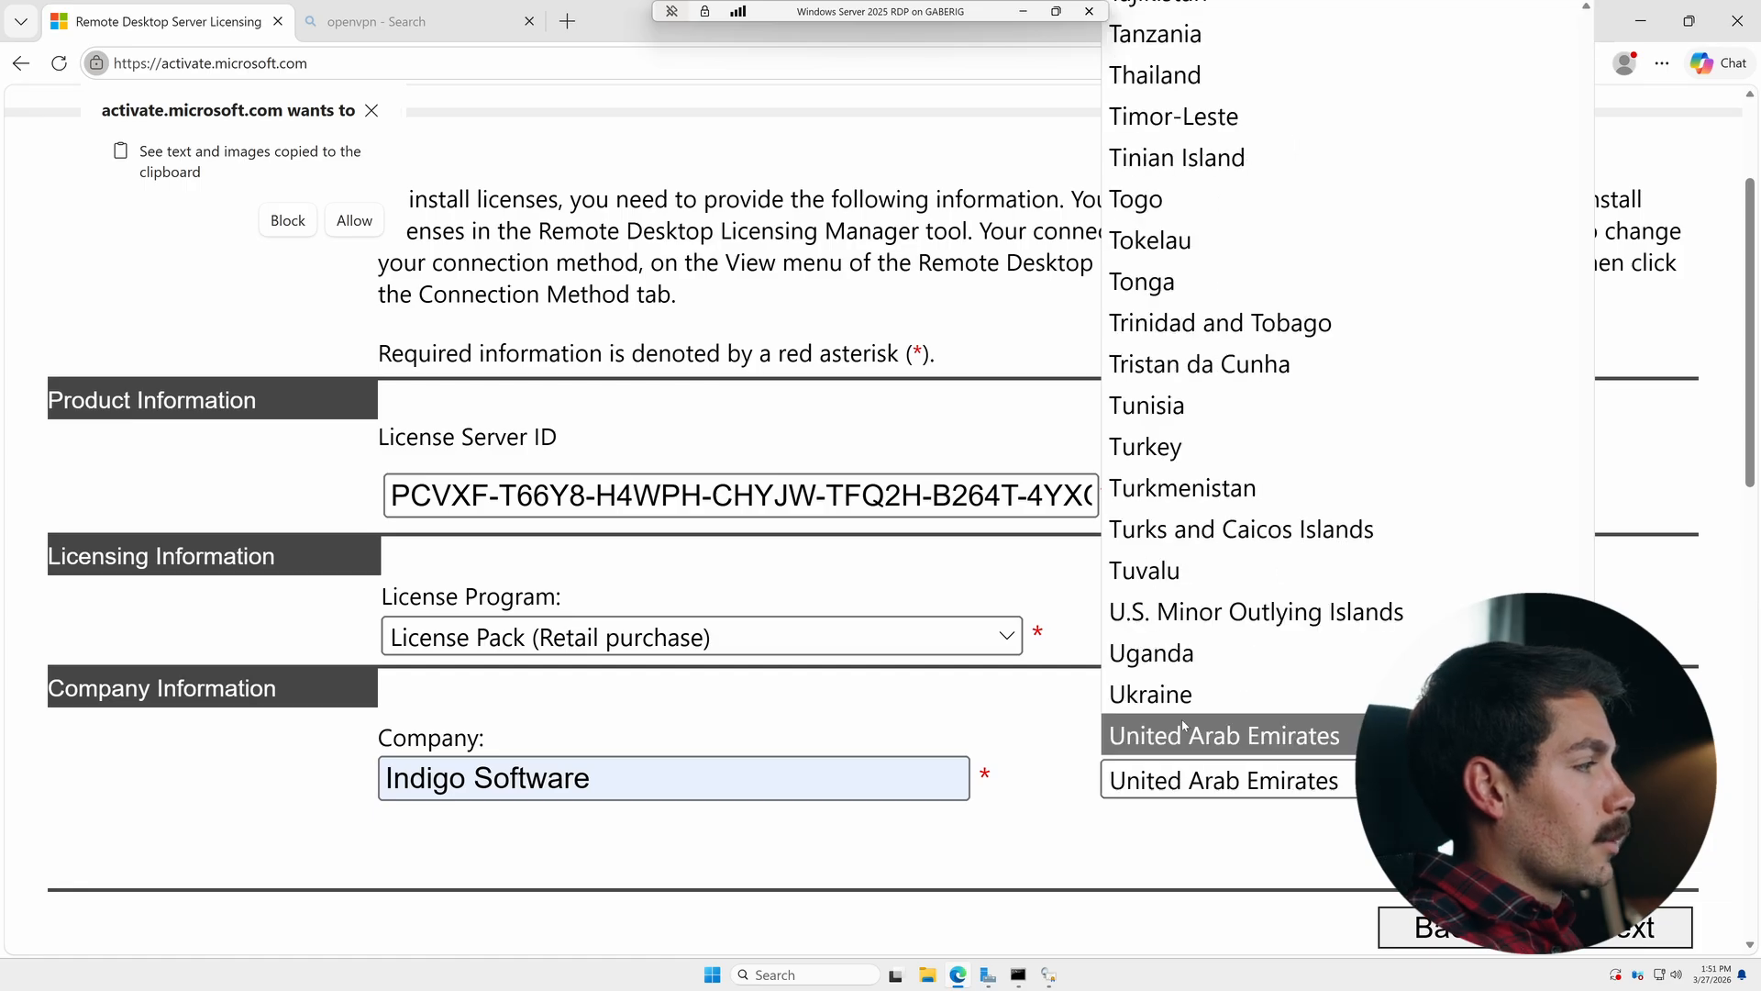
scroll(1185, 726, "down", 1)
left_click(1202, 714)
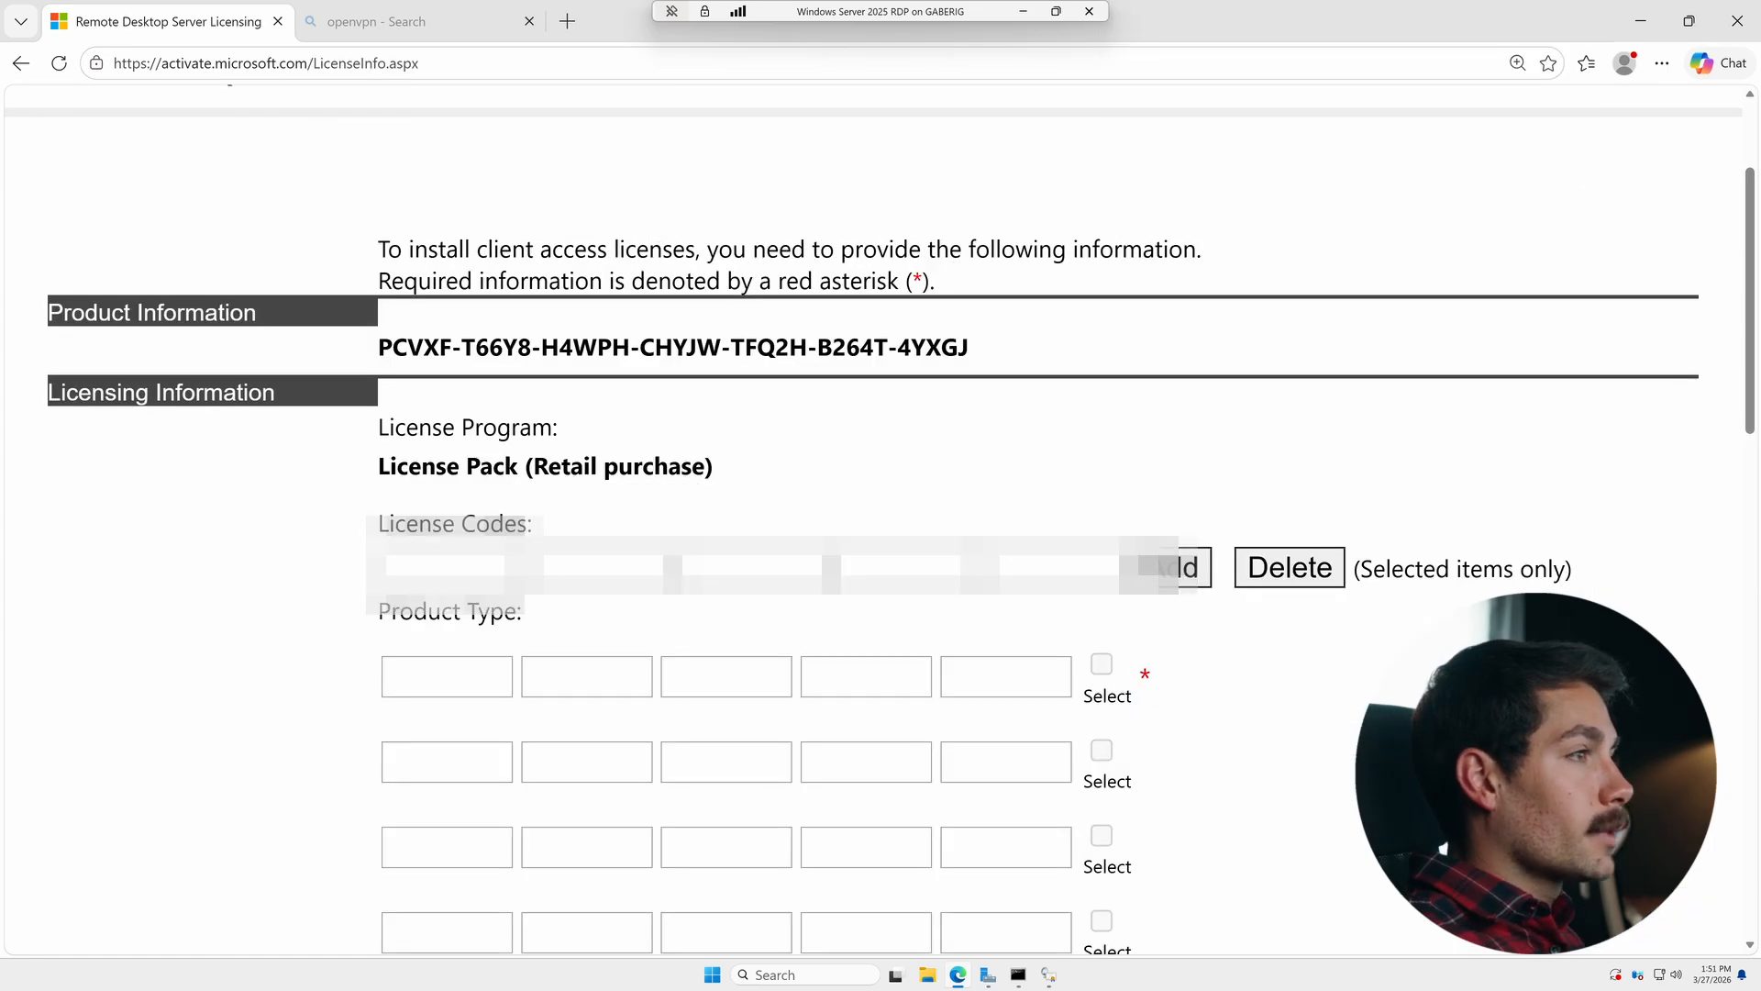
- Paste the retail license code, add it to the list, select it, and continue to the next page
left_click(447, 567)
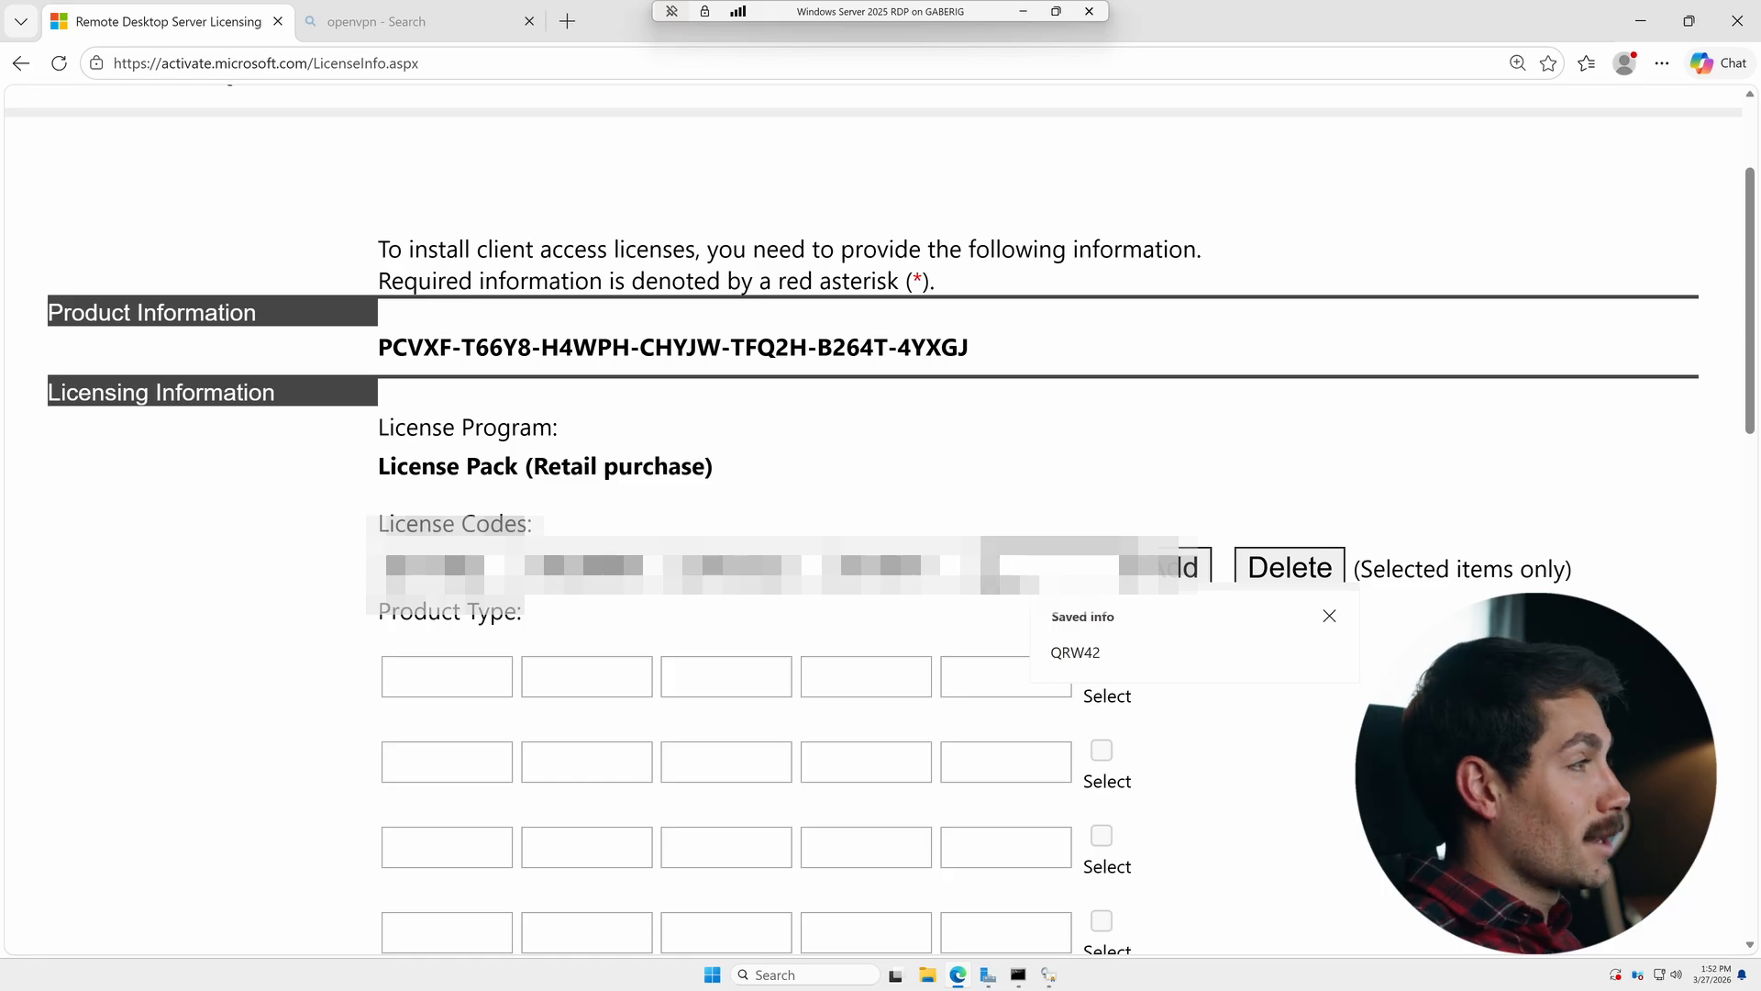
key("ctrl+v")
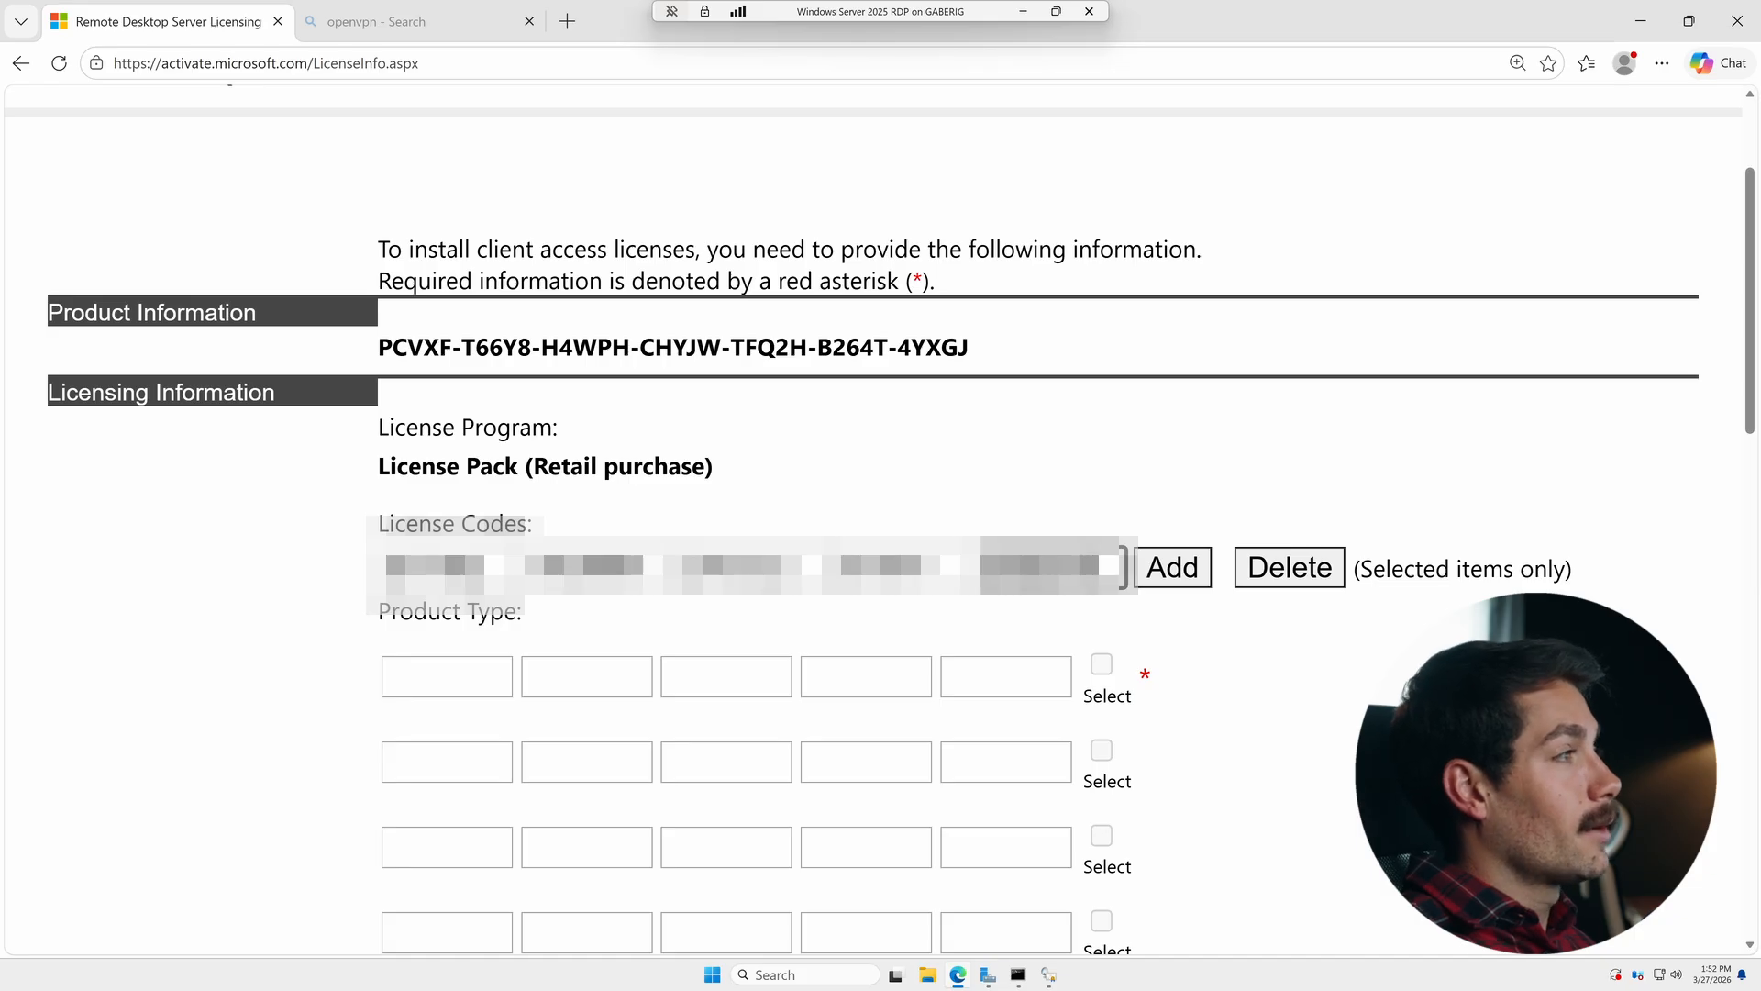
key("Return")
left_click(1102, 592)
scroll(1624, 610, "down", 10)
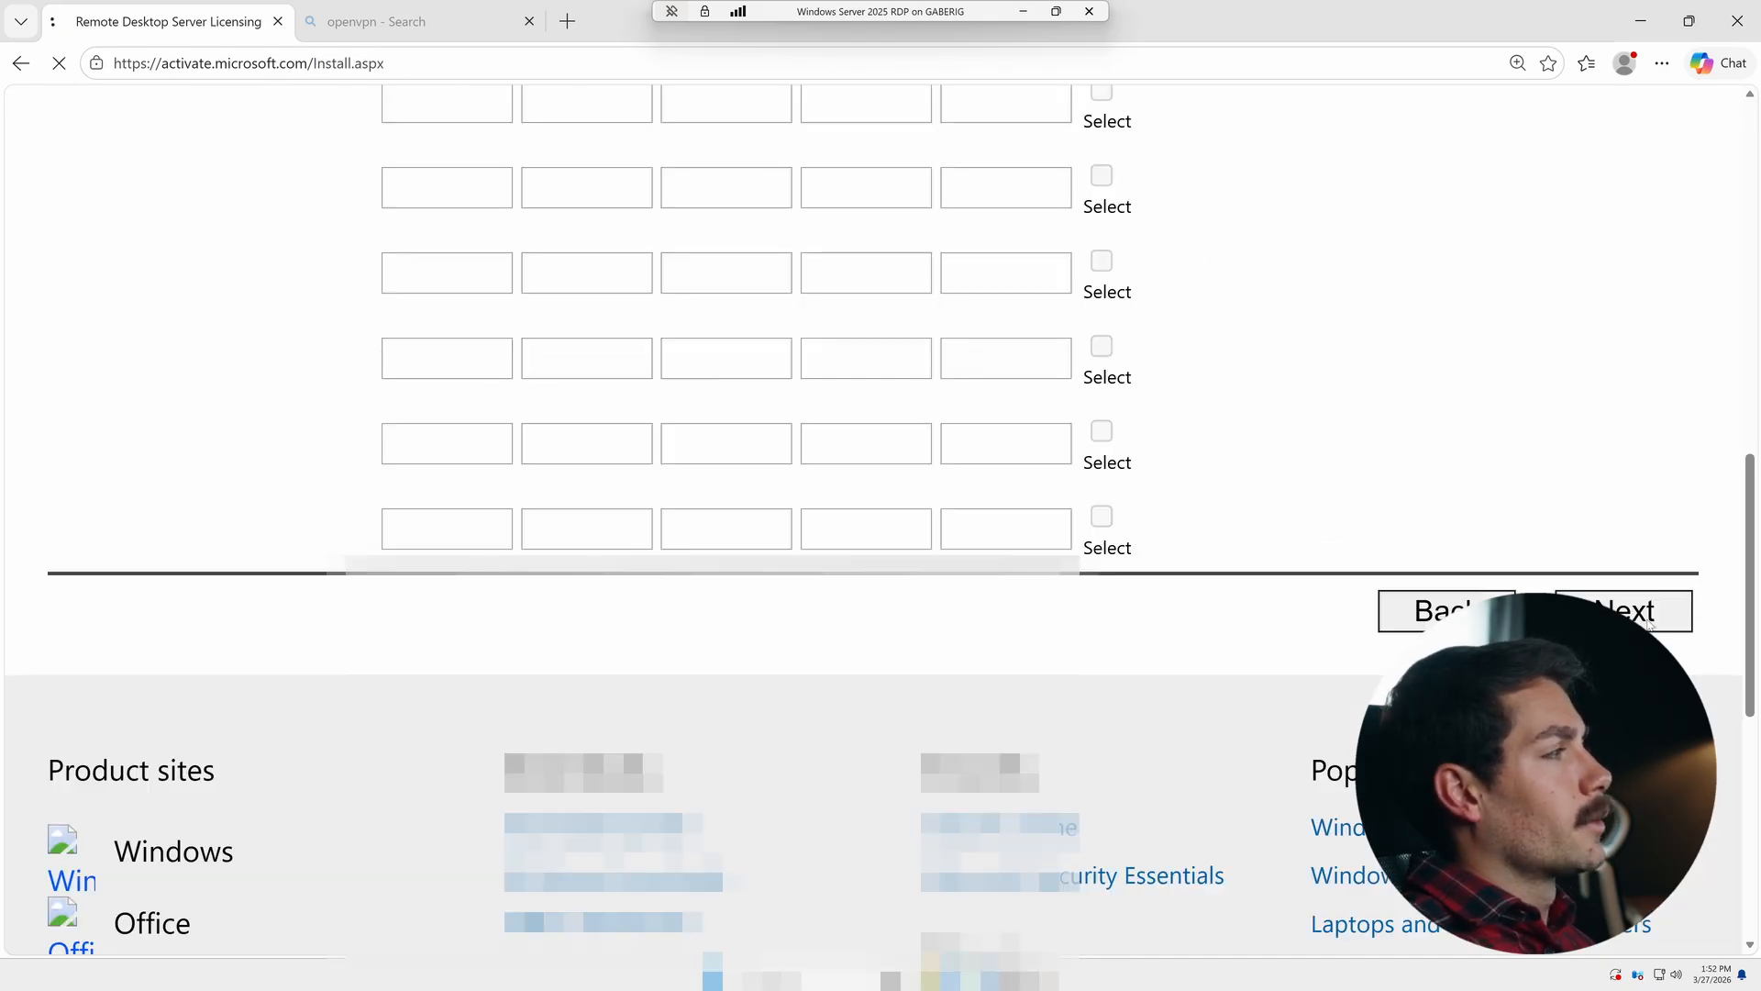
left_click(1649, 623)
- Review the license and company details on the confirmation page and submit the request
scroll(1648, 624, "down", 4)
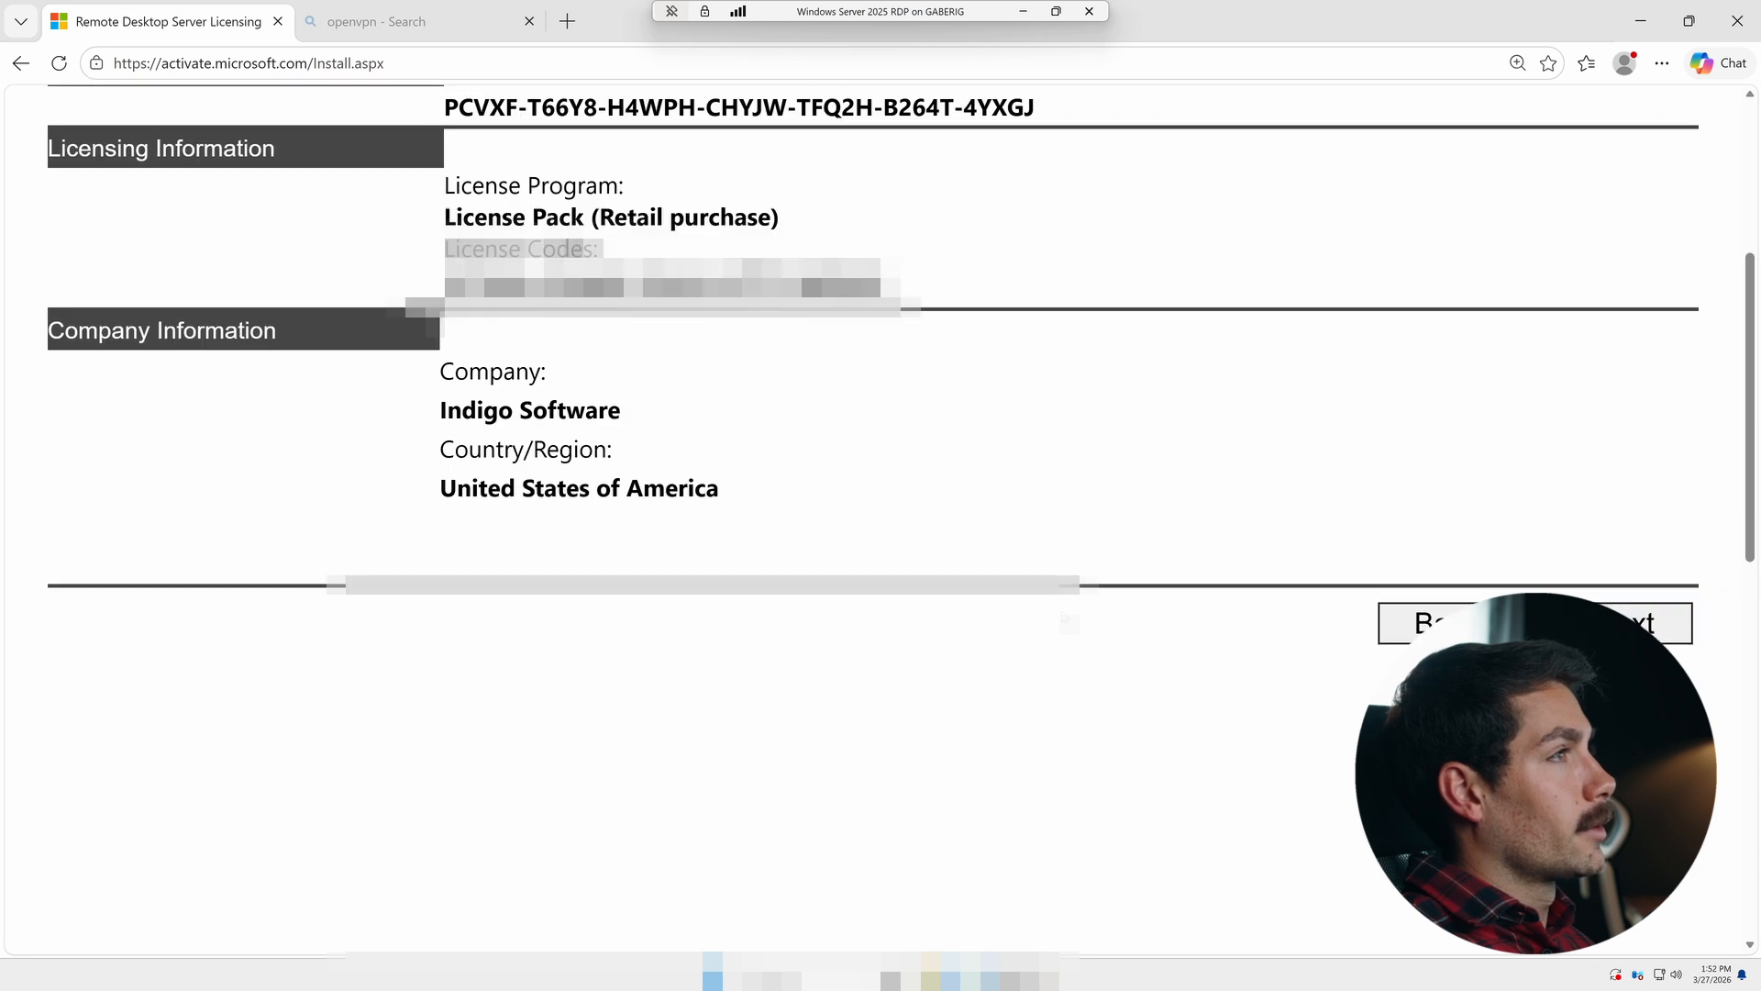
left_click(1647, 624)
scroll(1221, 663, "up", 3)
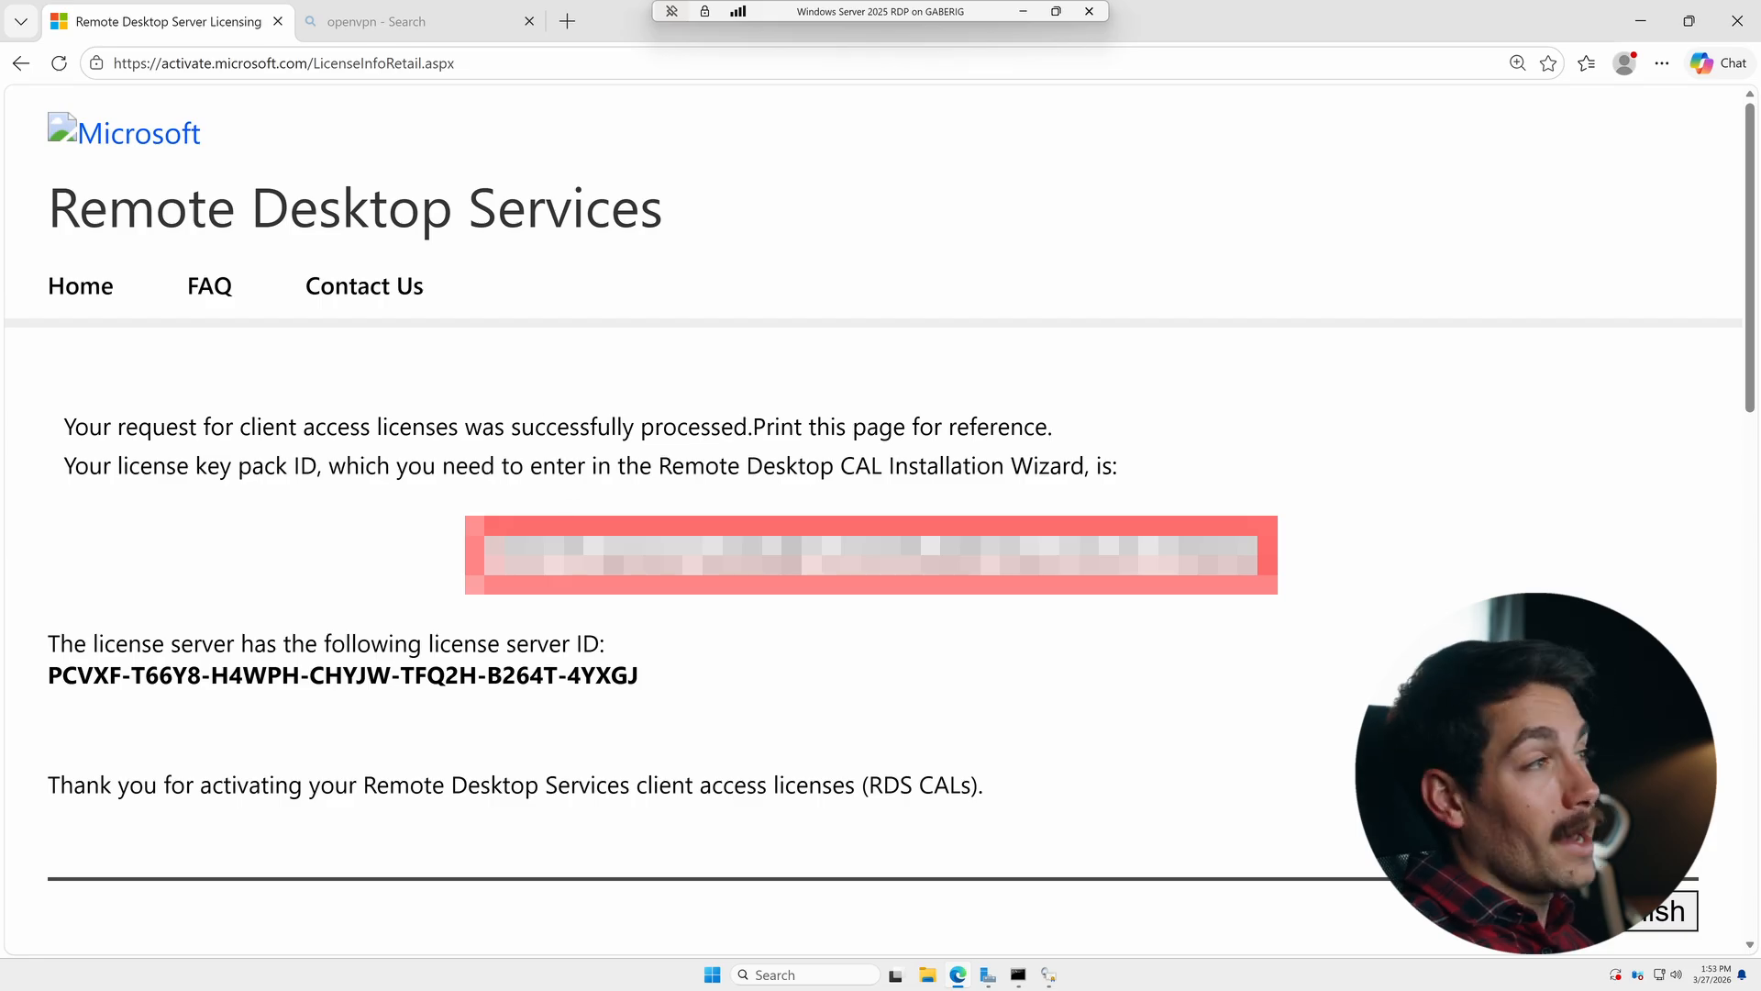
- Copy the issued license key pack ID and paste it into the wizard's key pack ID boxes, then continue
left_click_drag(486, 555, 1258, 555)
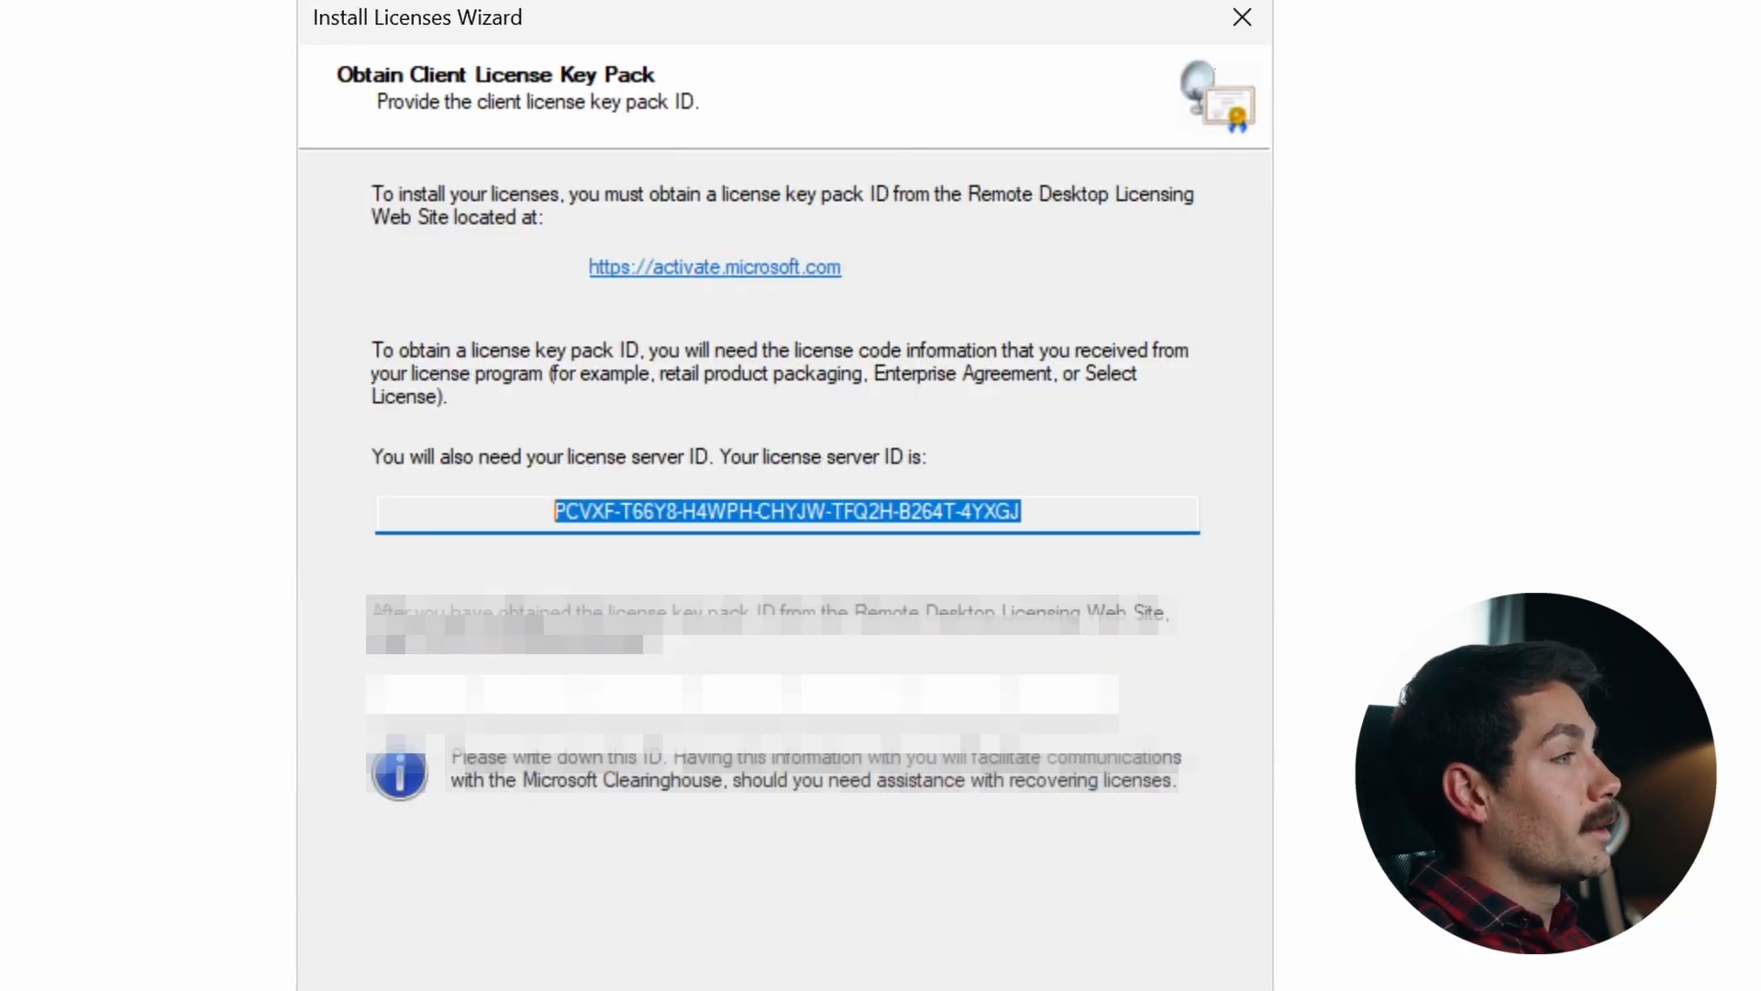
left_click(422, 694)
key("ctrl+v")
key("Return")
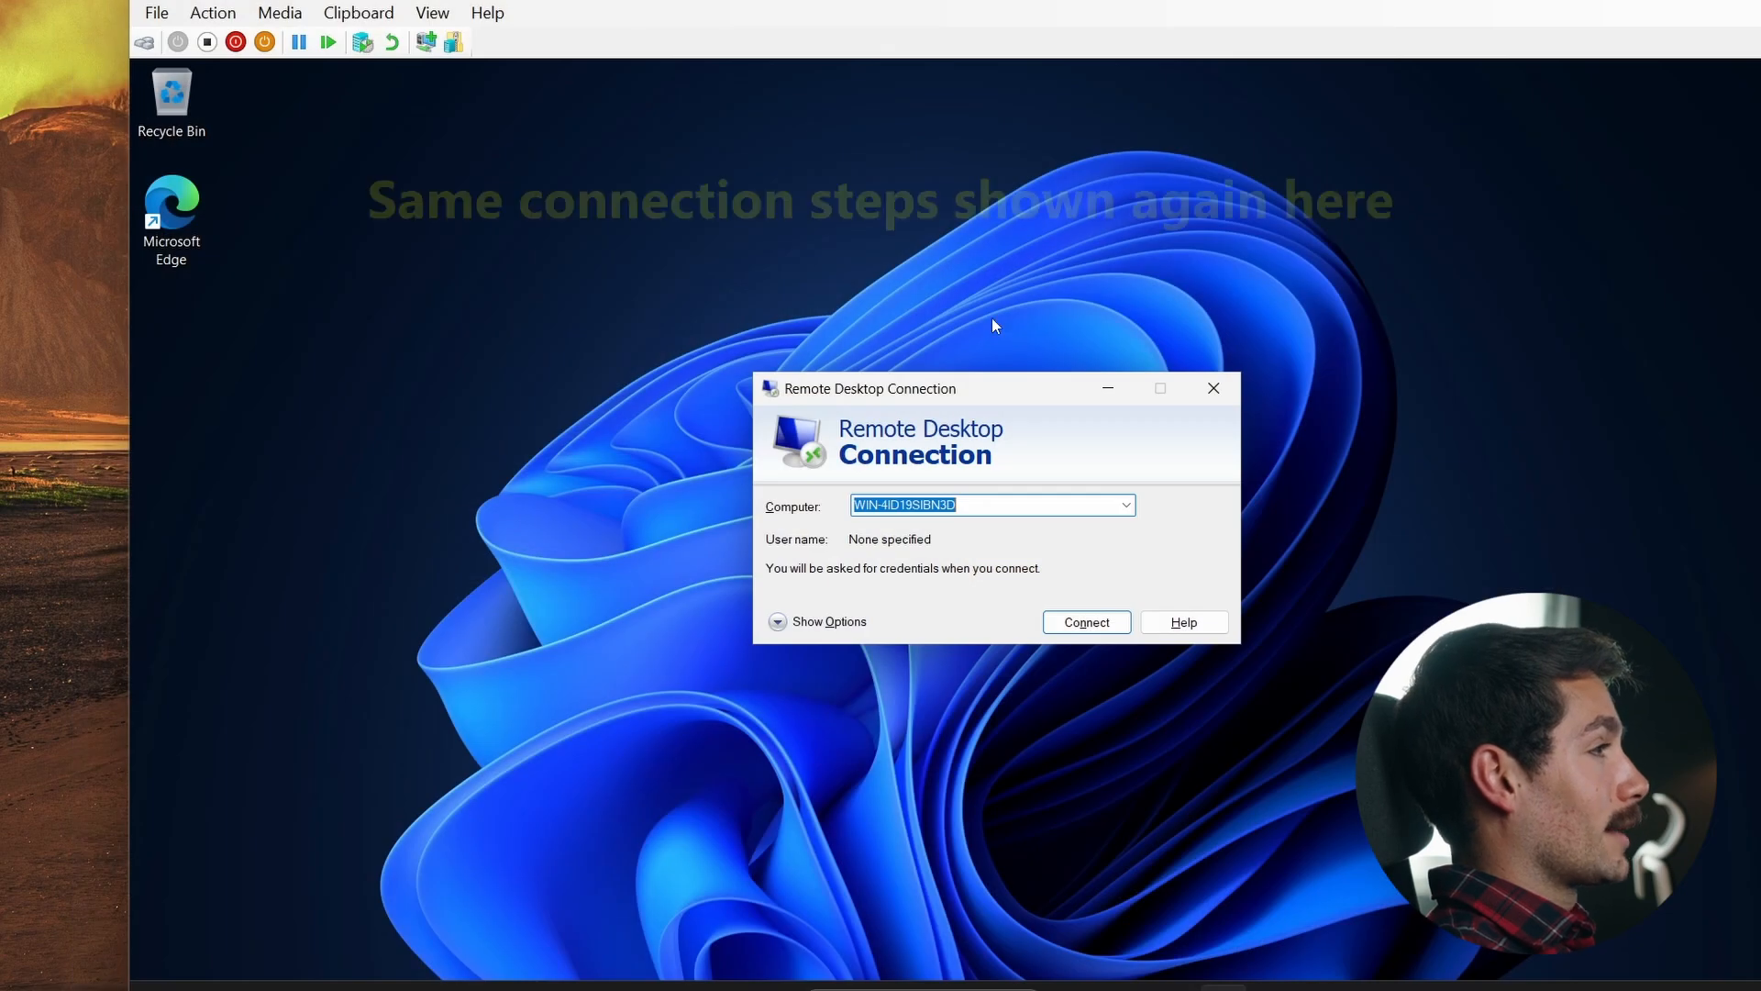
- Close the old connection dialog and launch Remote Desktop Connection from the Start search
left_click(1214, 389)
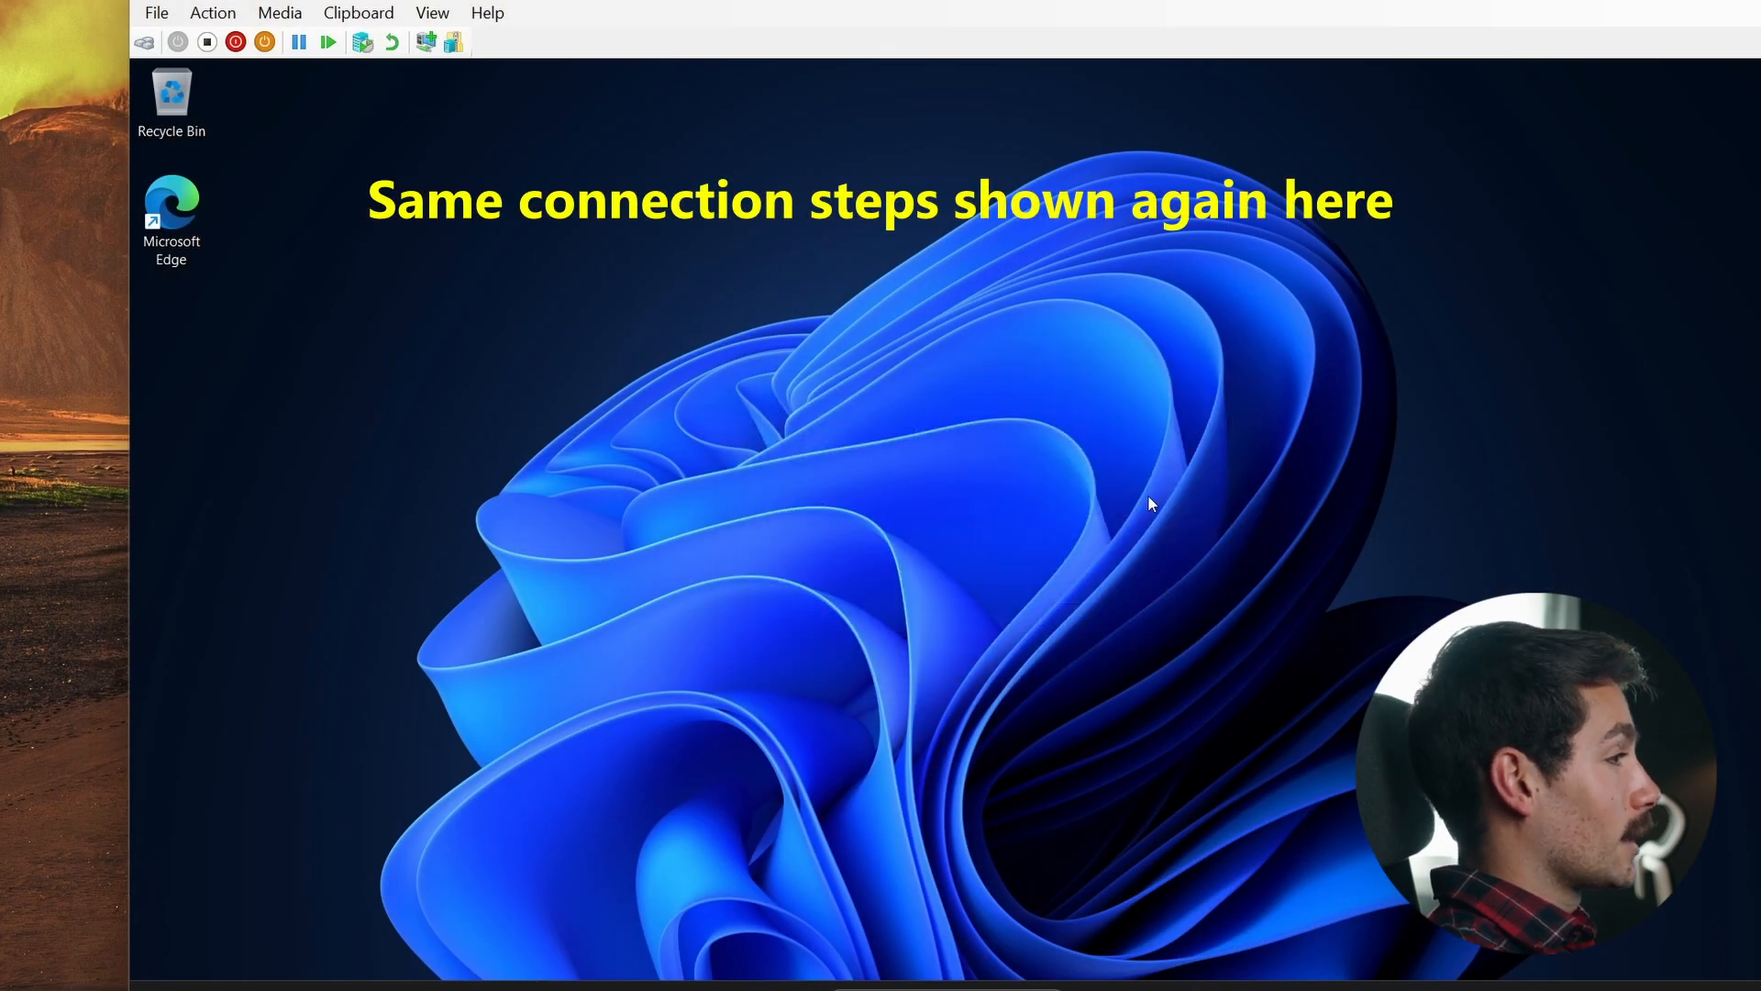
key("super")
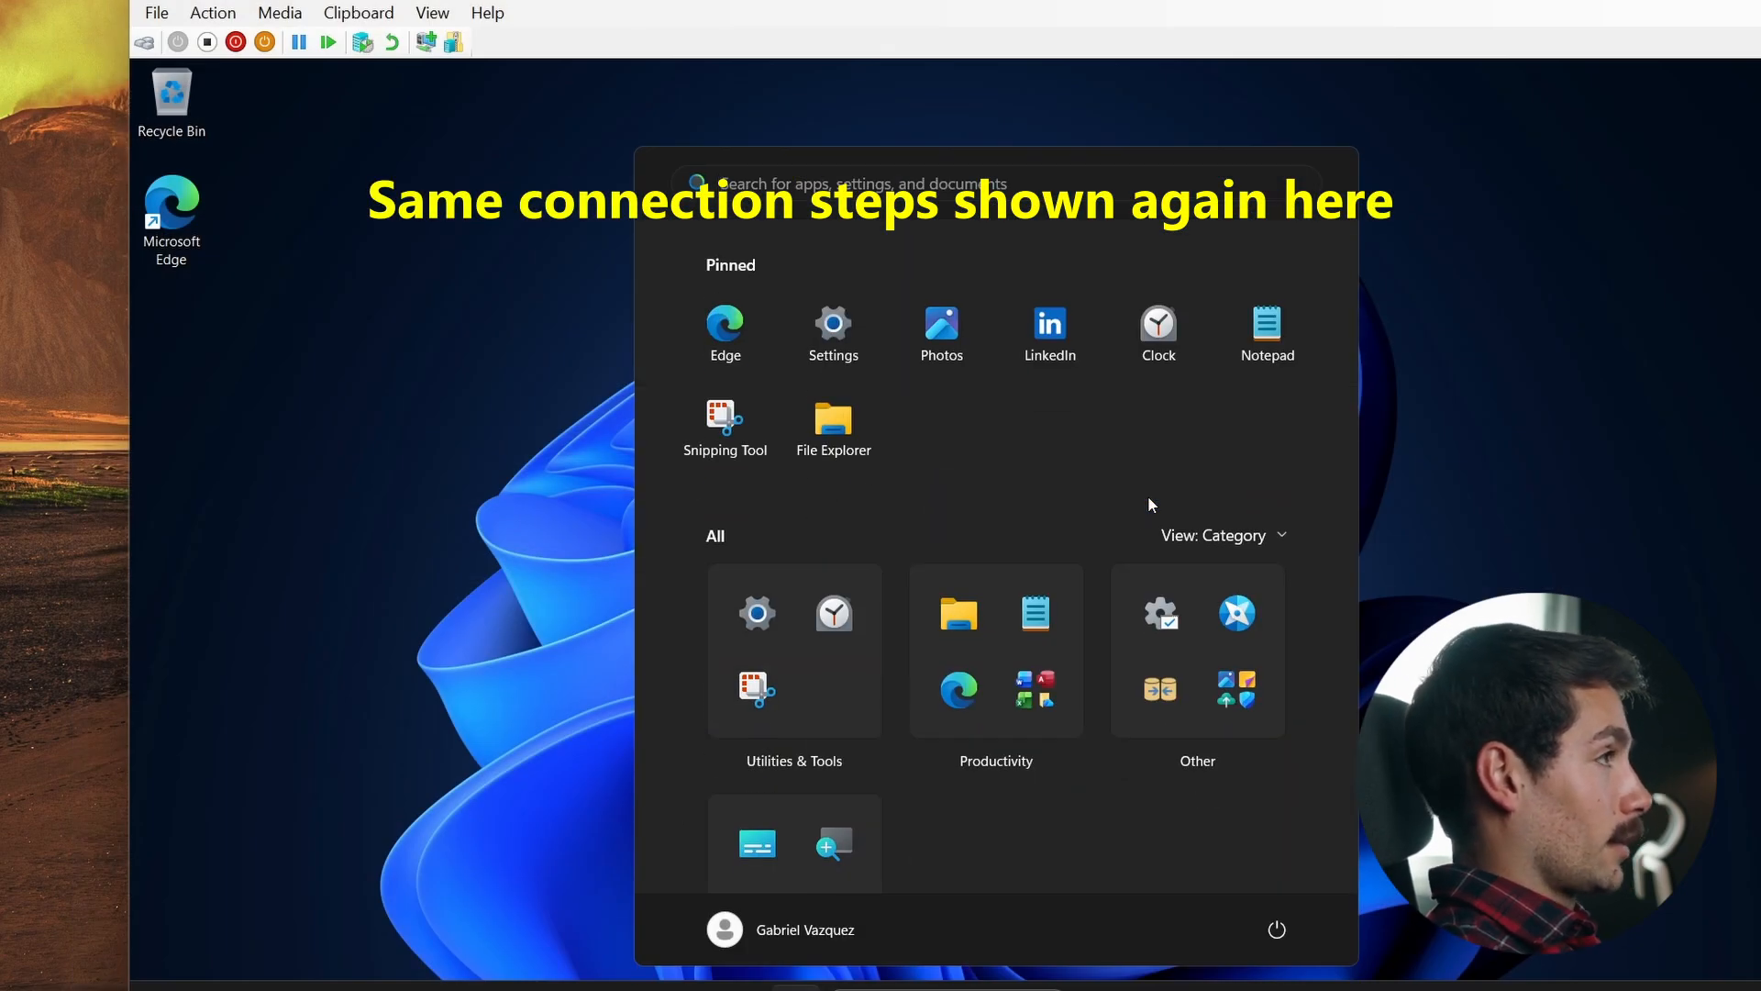
type("rem")
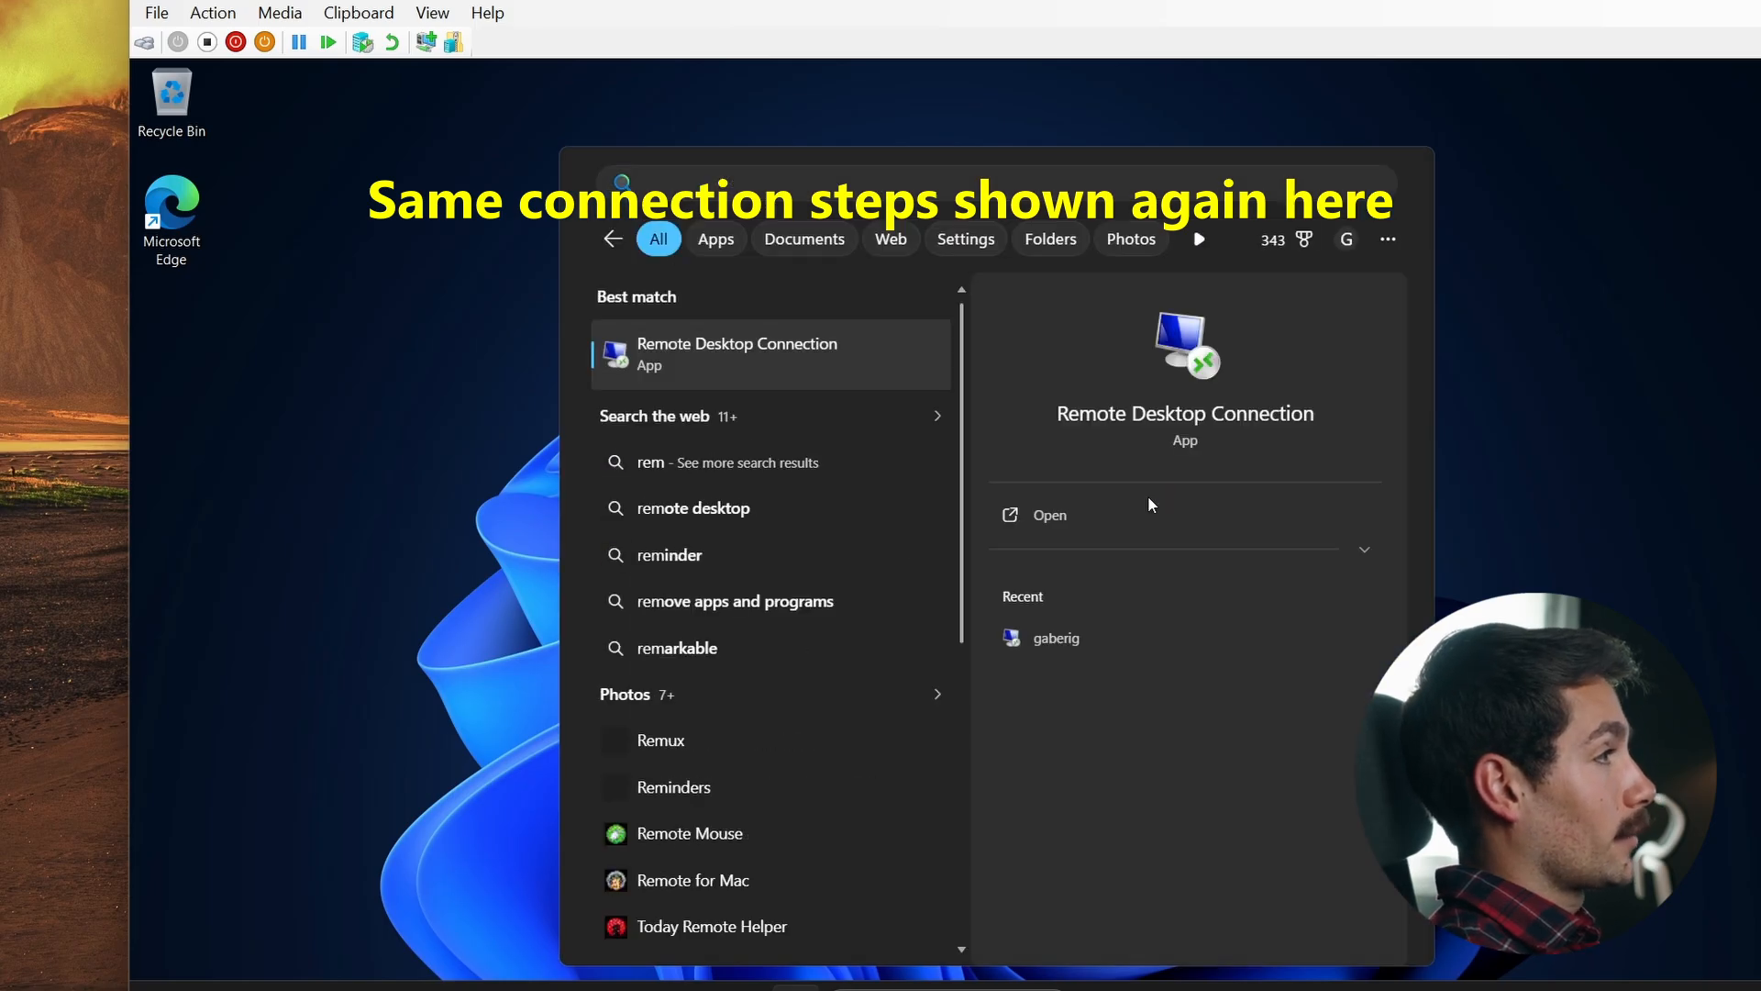
key("Return")
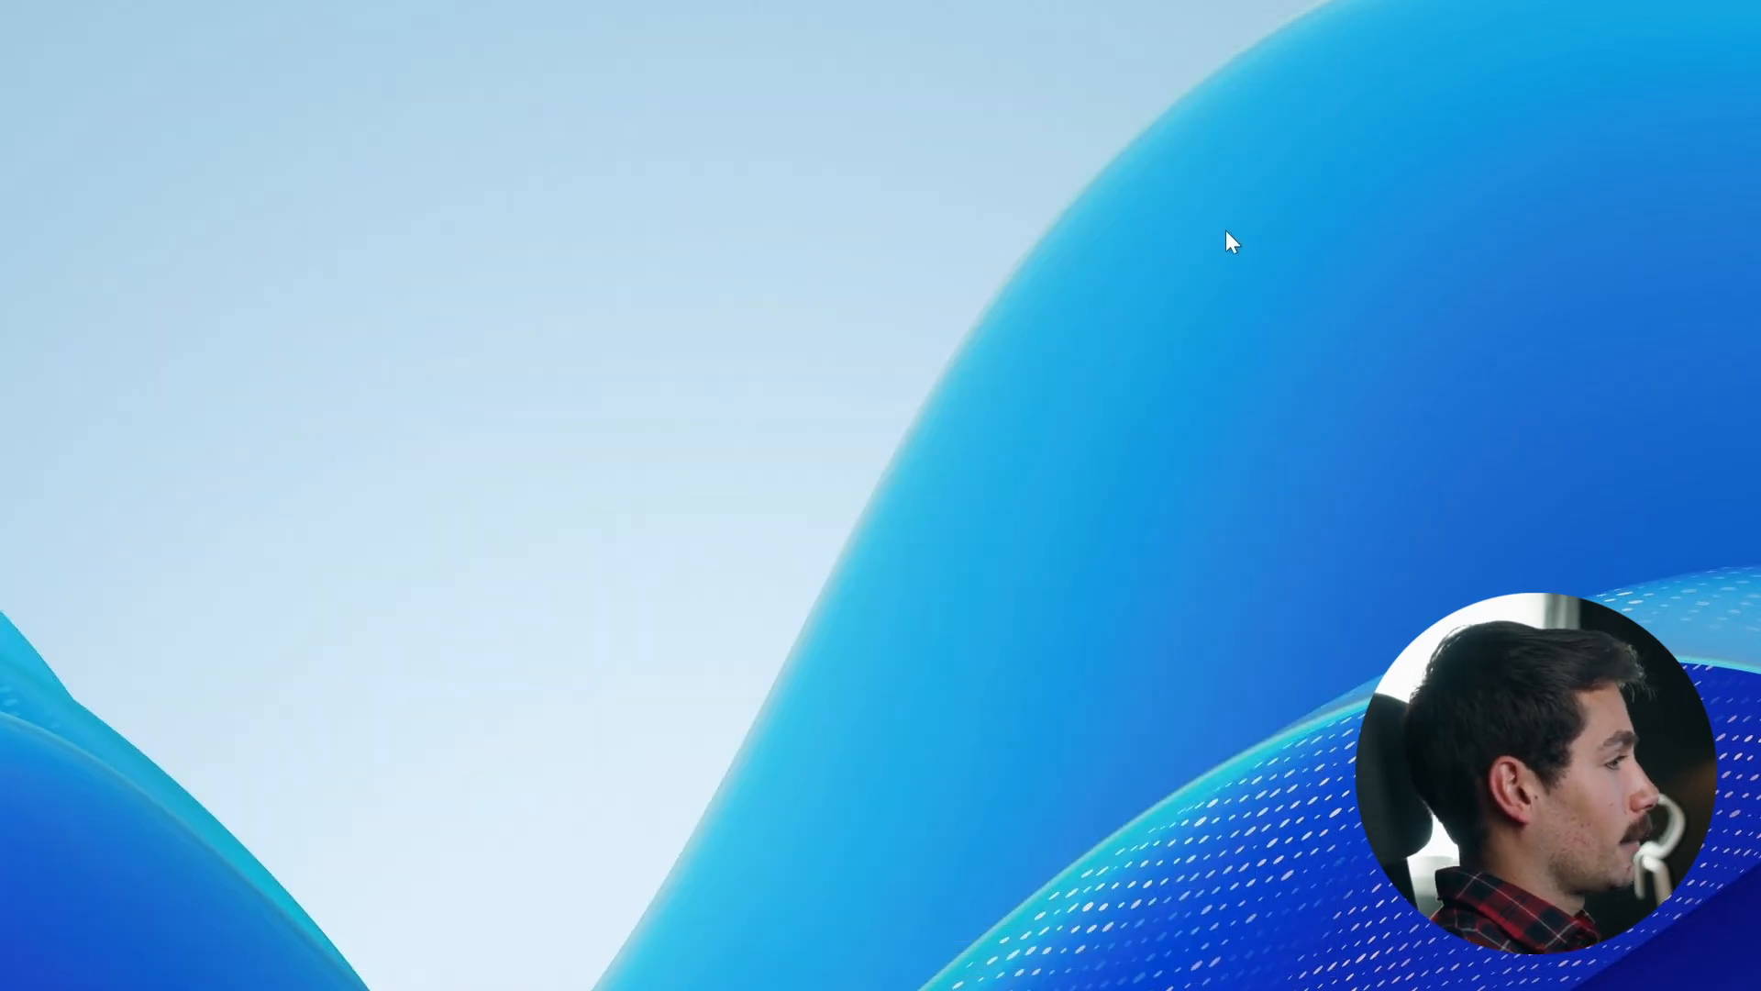
- Open an elevated Command Prompt and run hostname to check the server's computer name
key("super")
type("cmd")
key("ctrl+shift+Return")
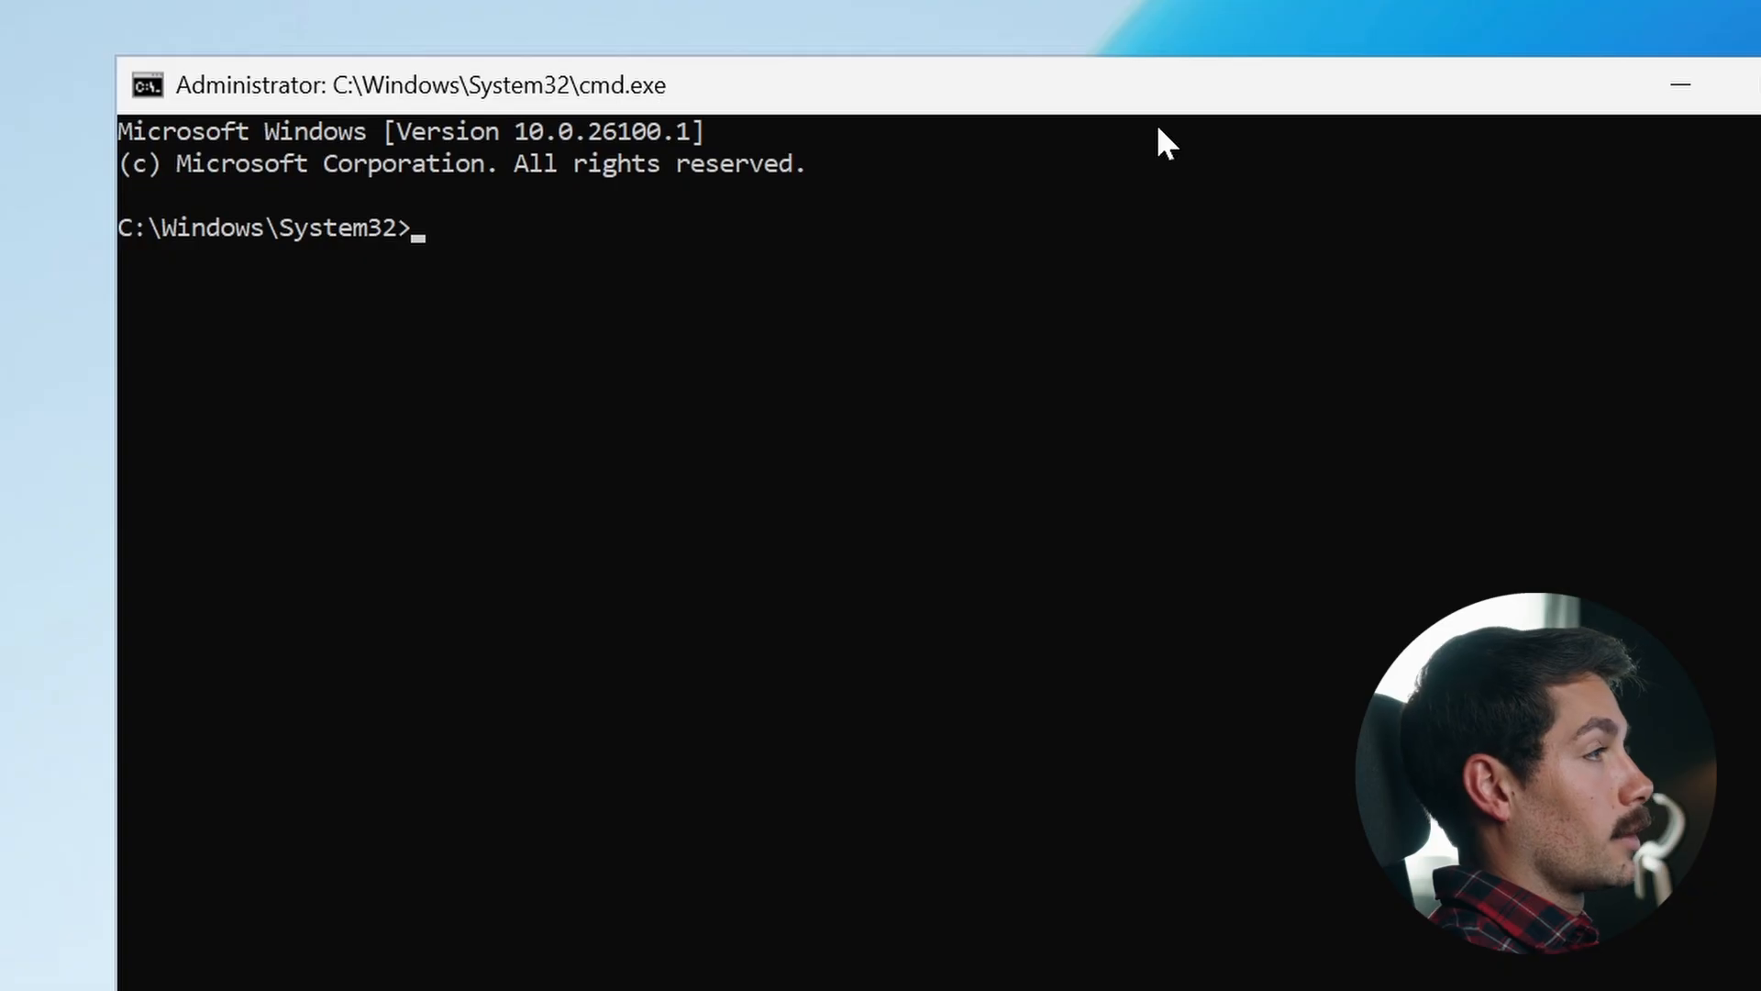
type("hostname")
key("Return")
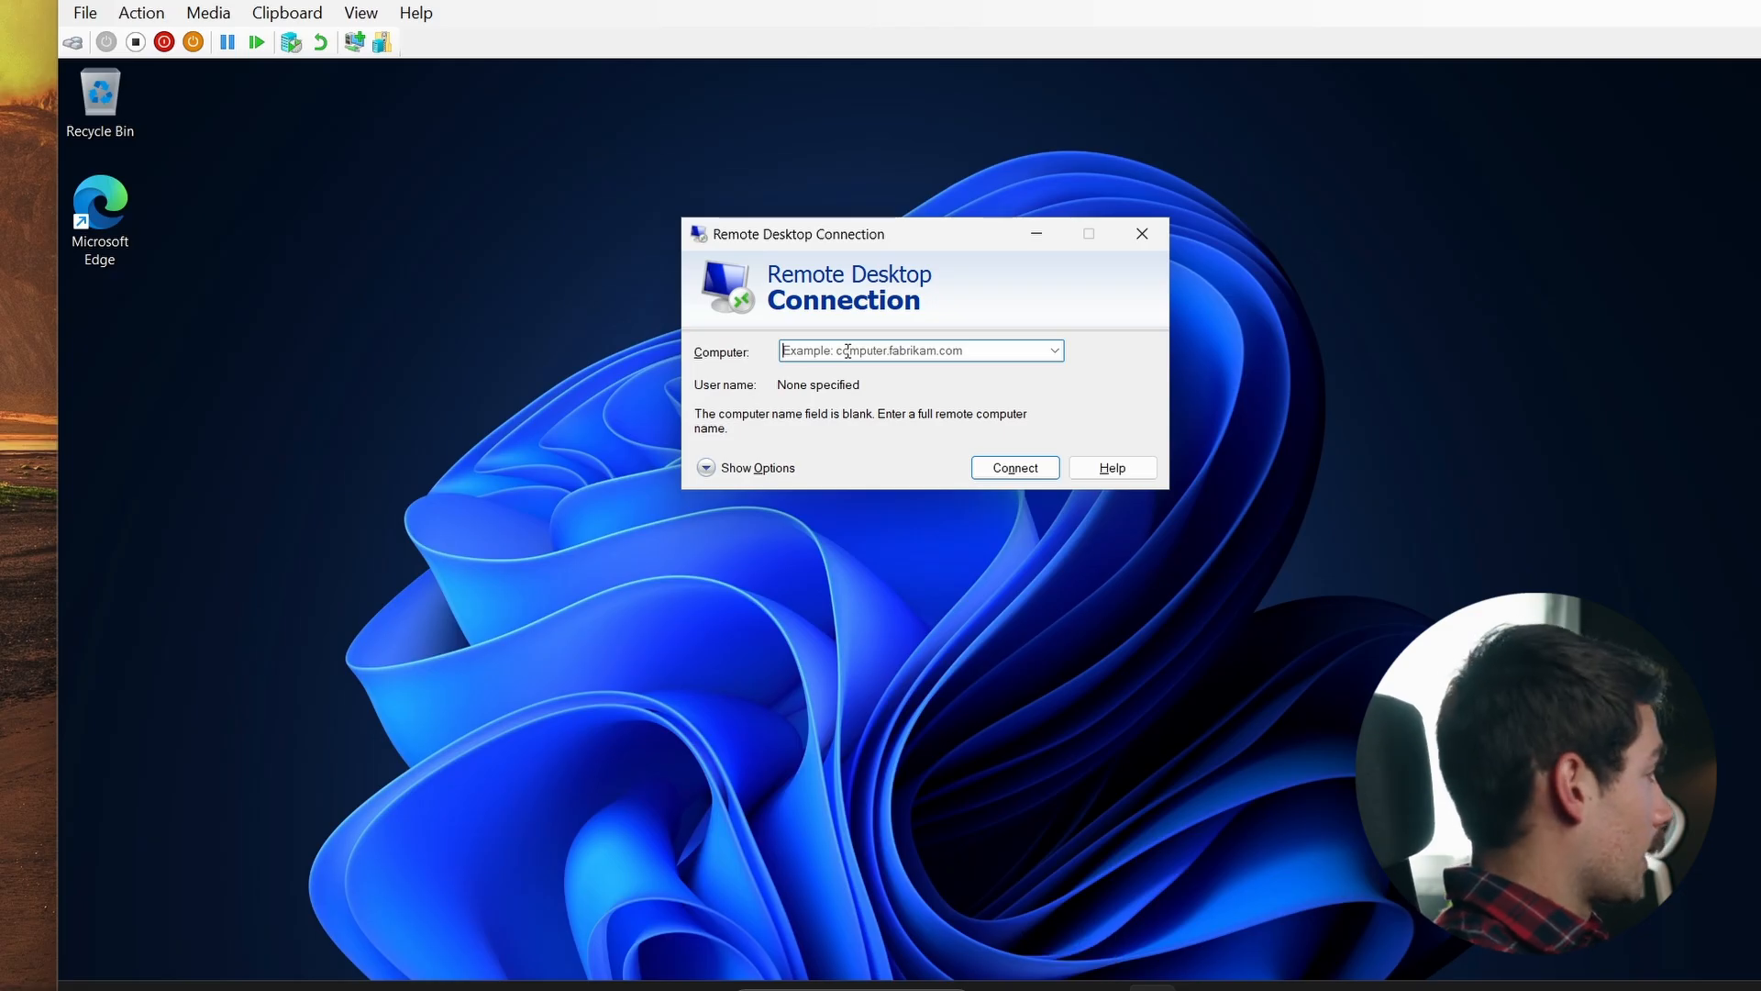
- Enter WIN-4ID19SIBN3D as the computer name and start the connection
type("WIN")
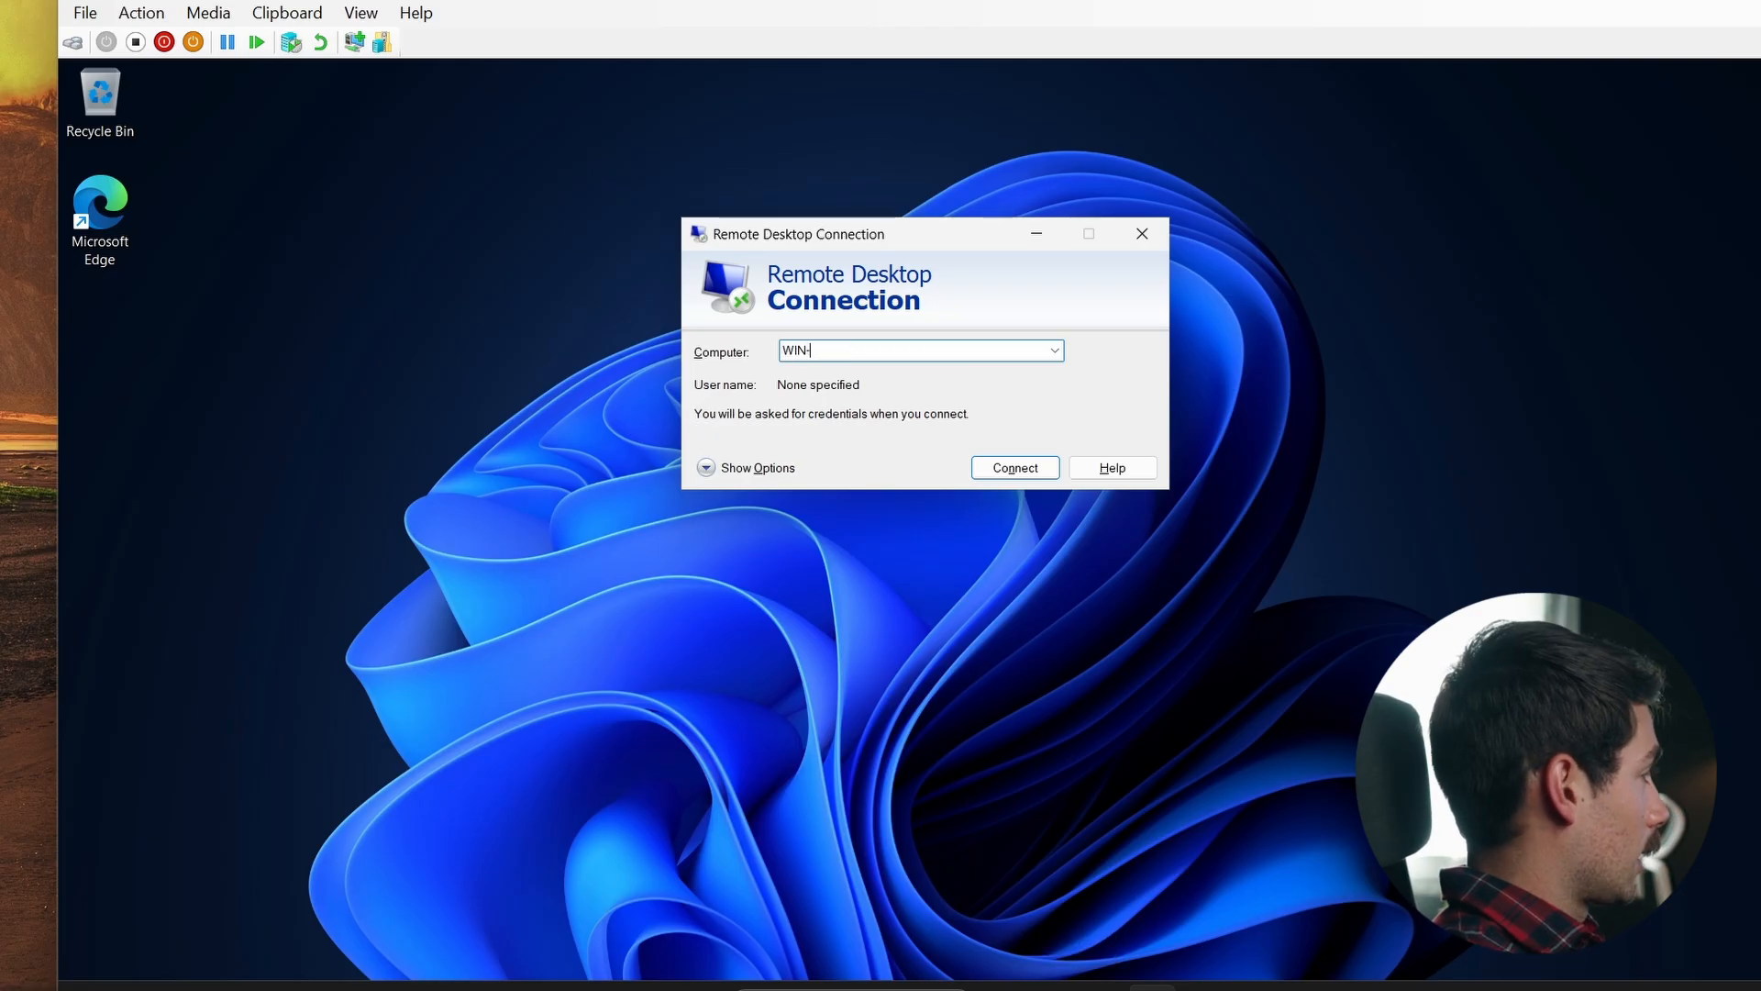
type("-4ID19")
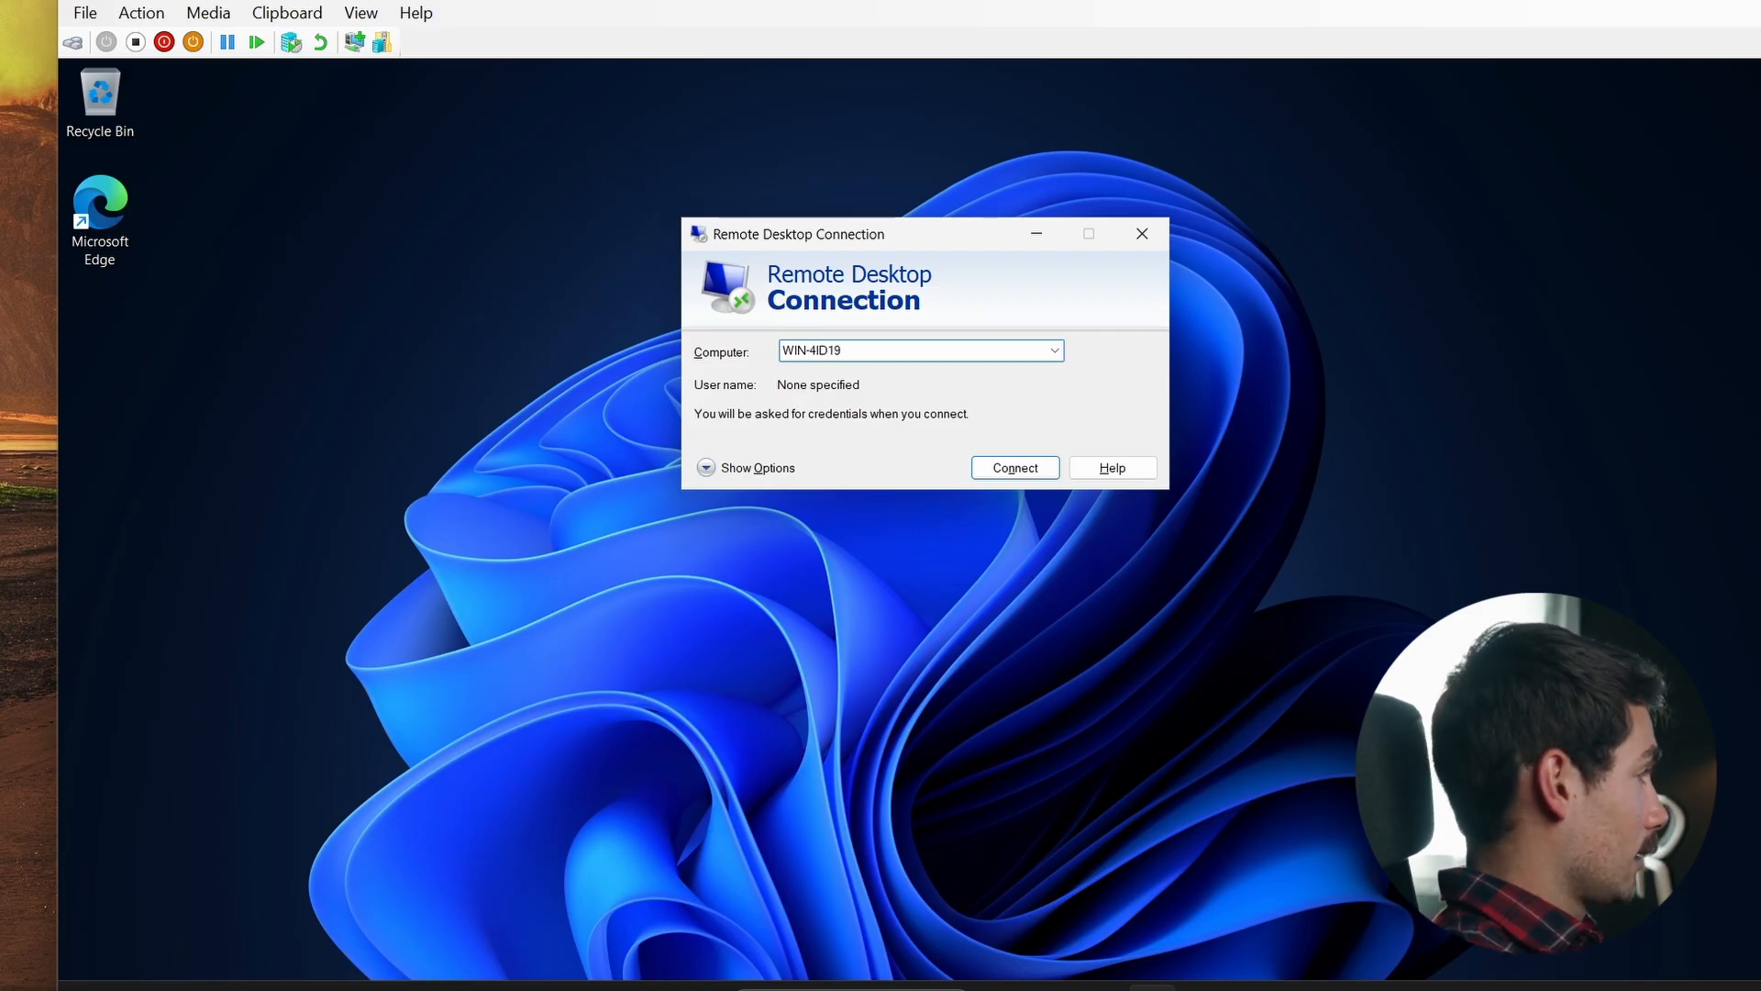
type("SIBN3D")
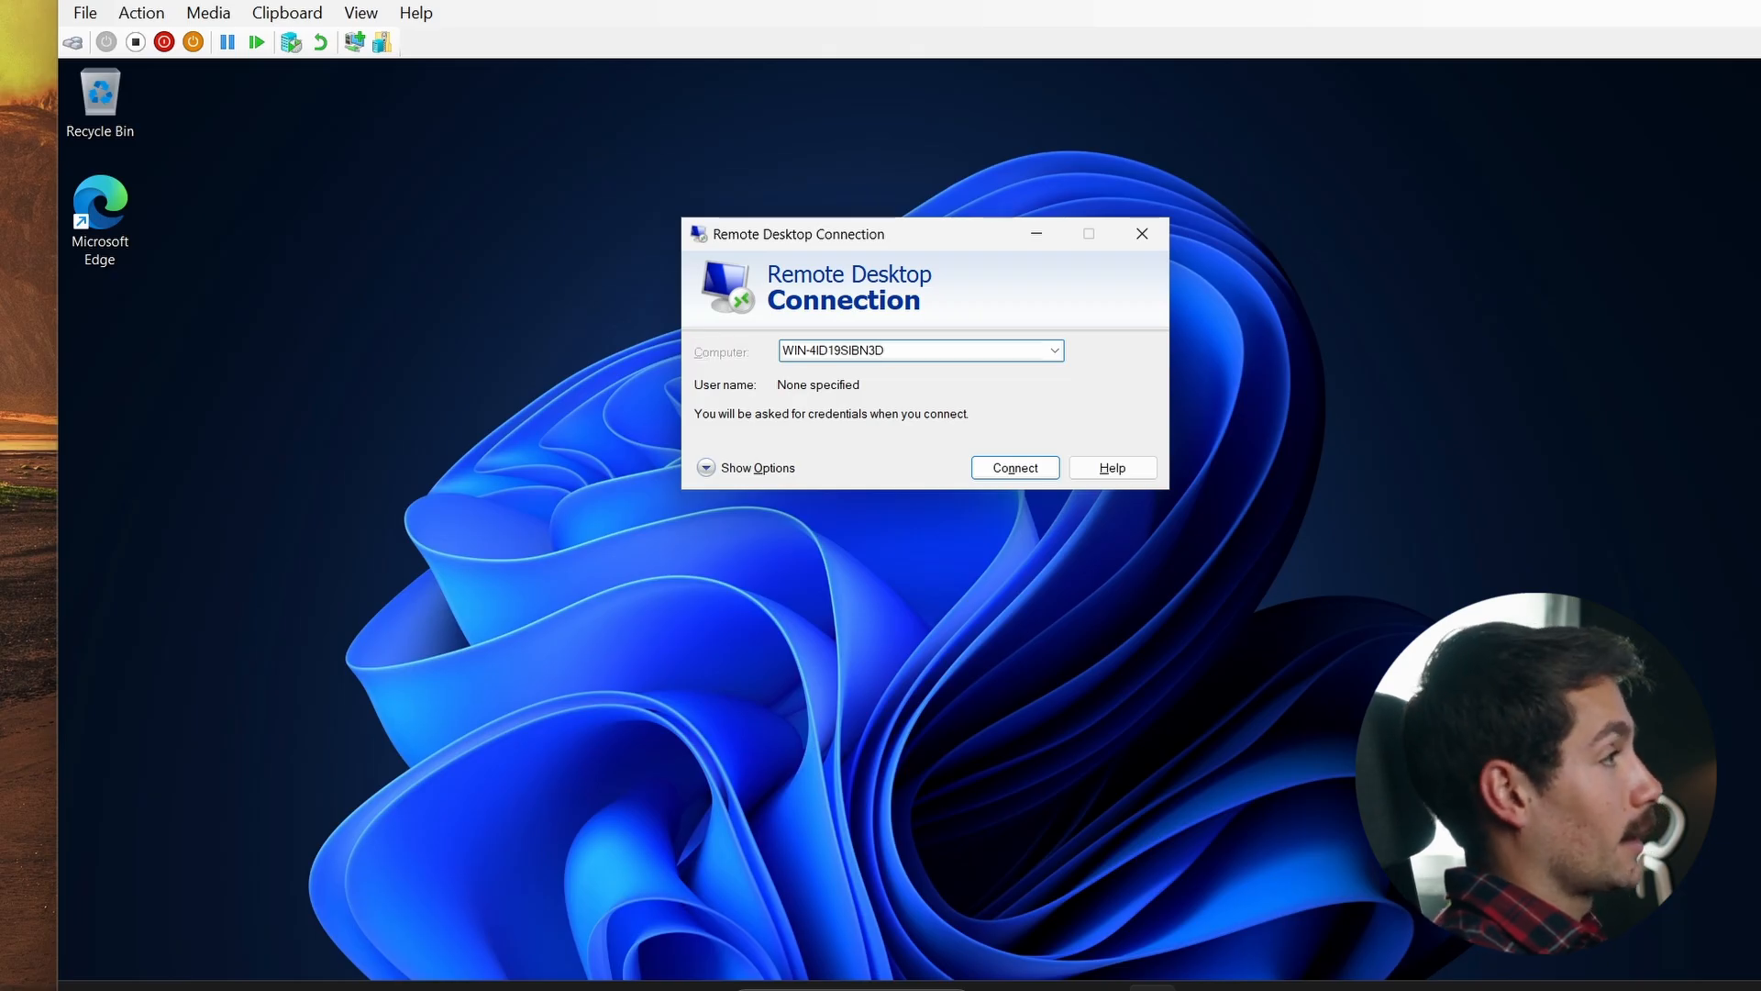
key("Return")
- Choose to use a different account and enter the Remote Desktop user's name and password
left_click_drag(783, 123, 768, 321)
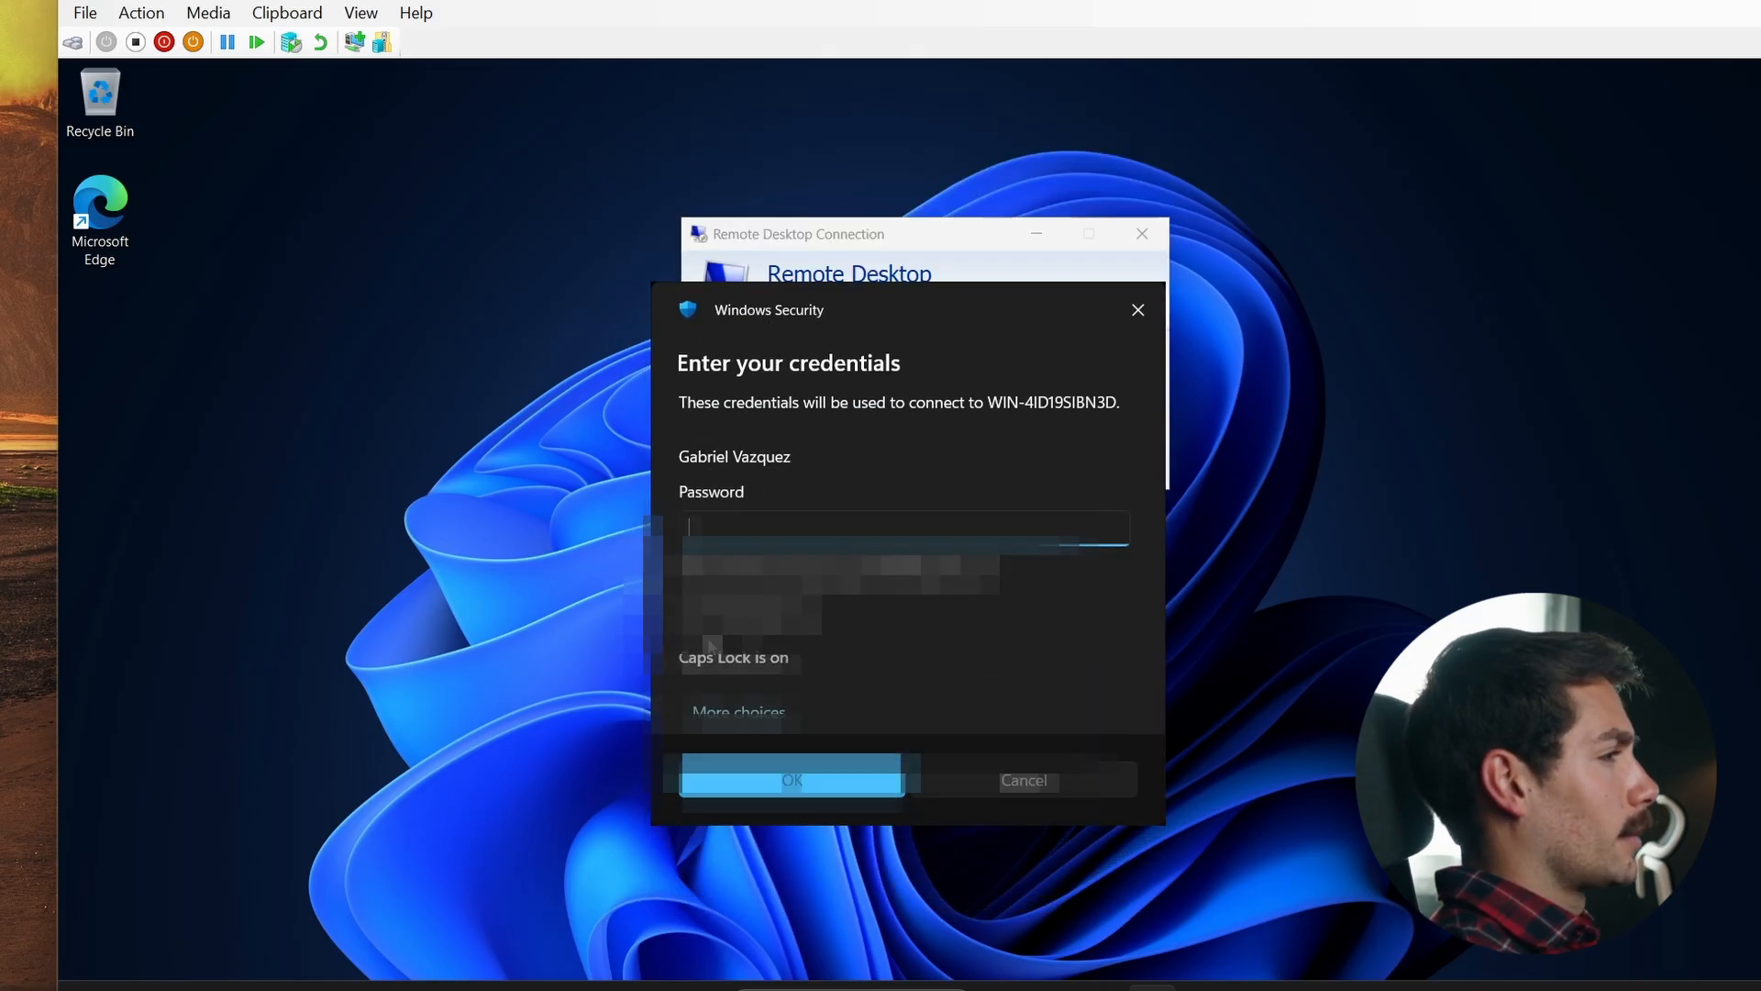
left_click(739, 677)
left_click(835, 808)
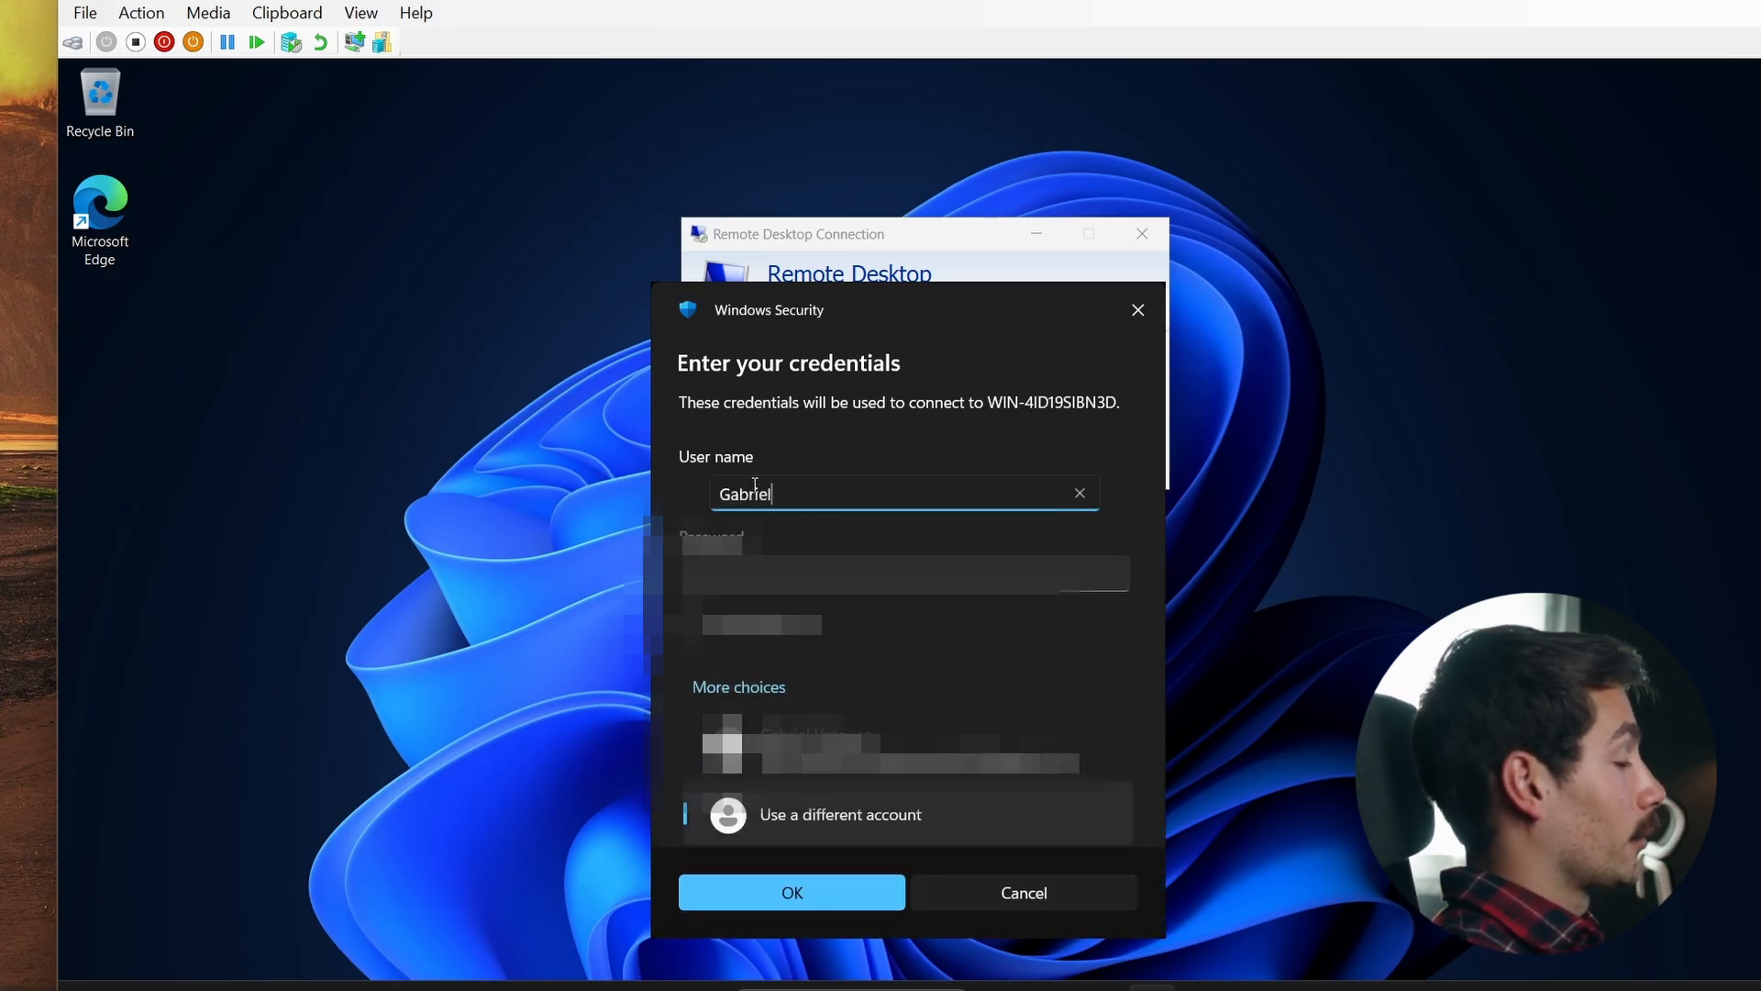
key("Tab")
type("•••")
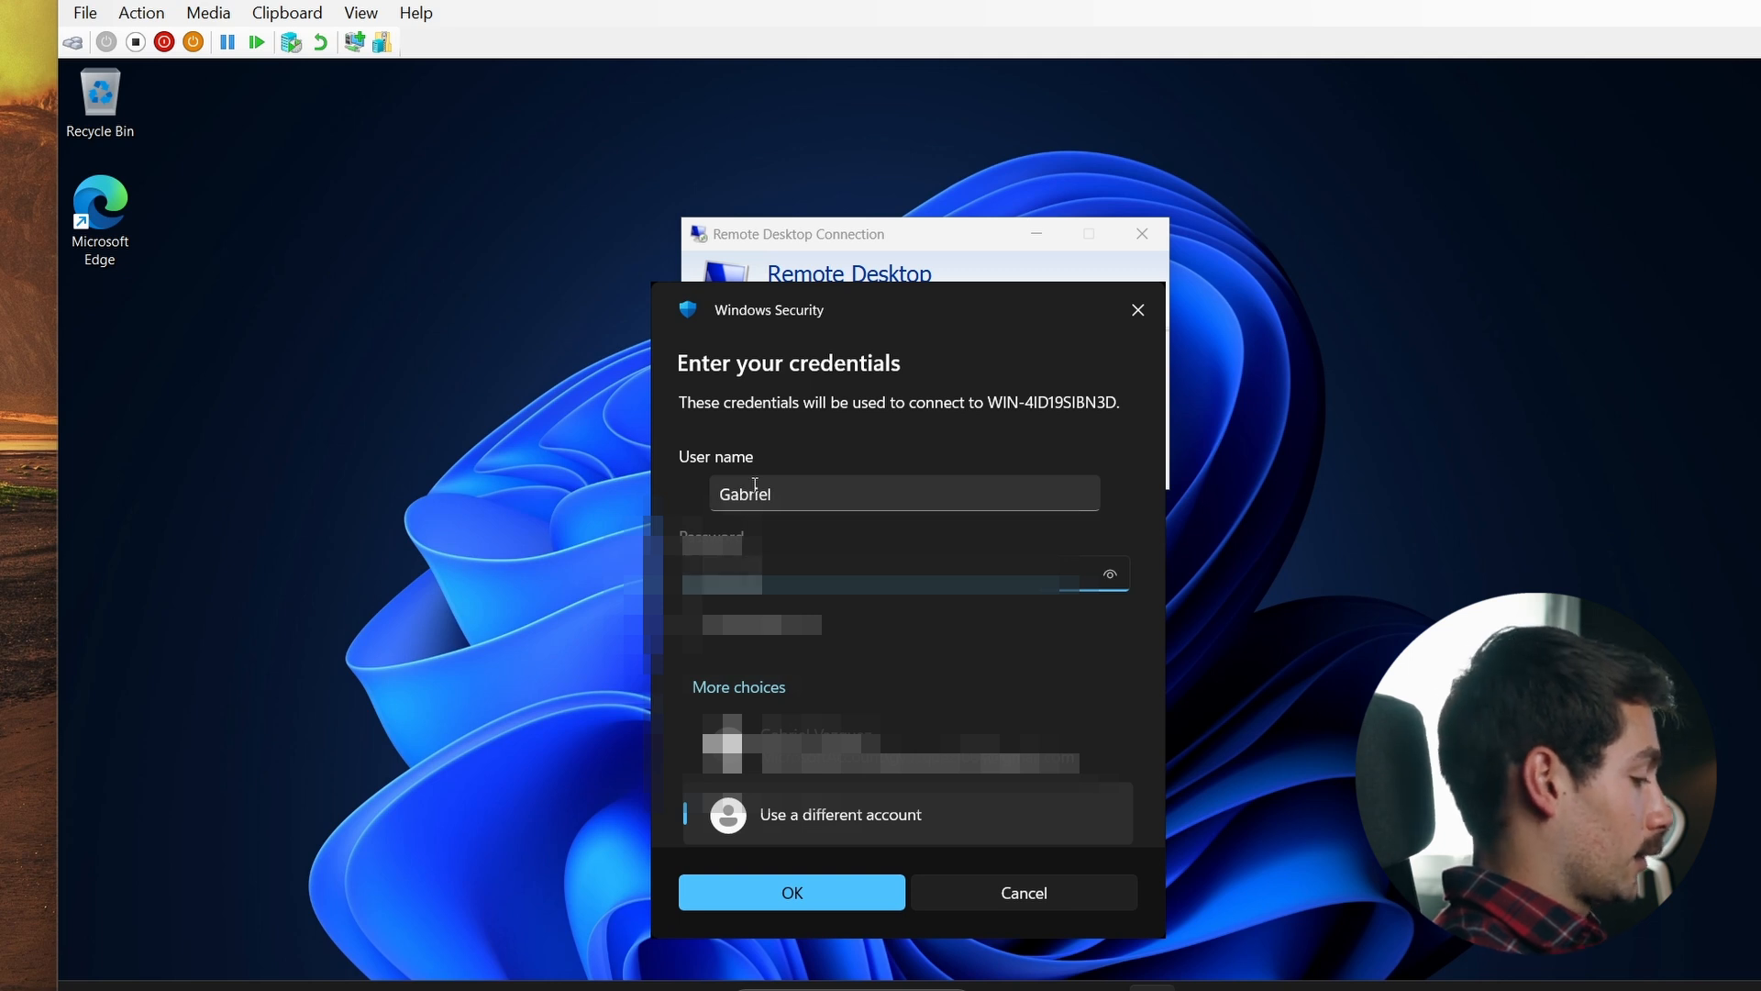
key("Return")
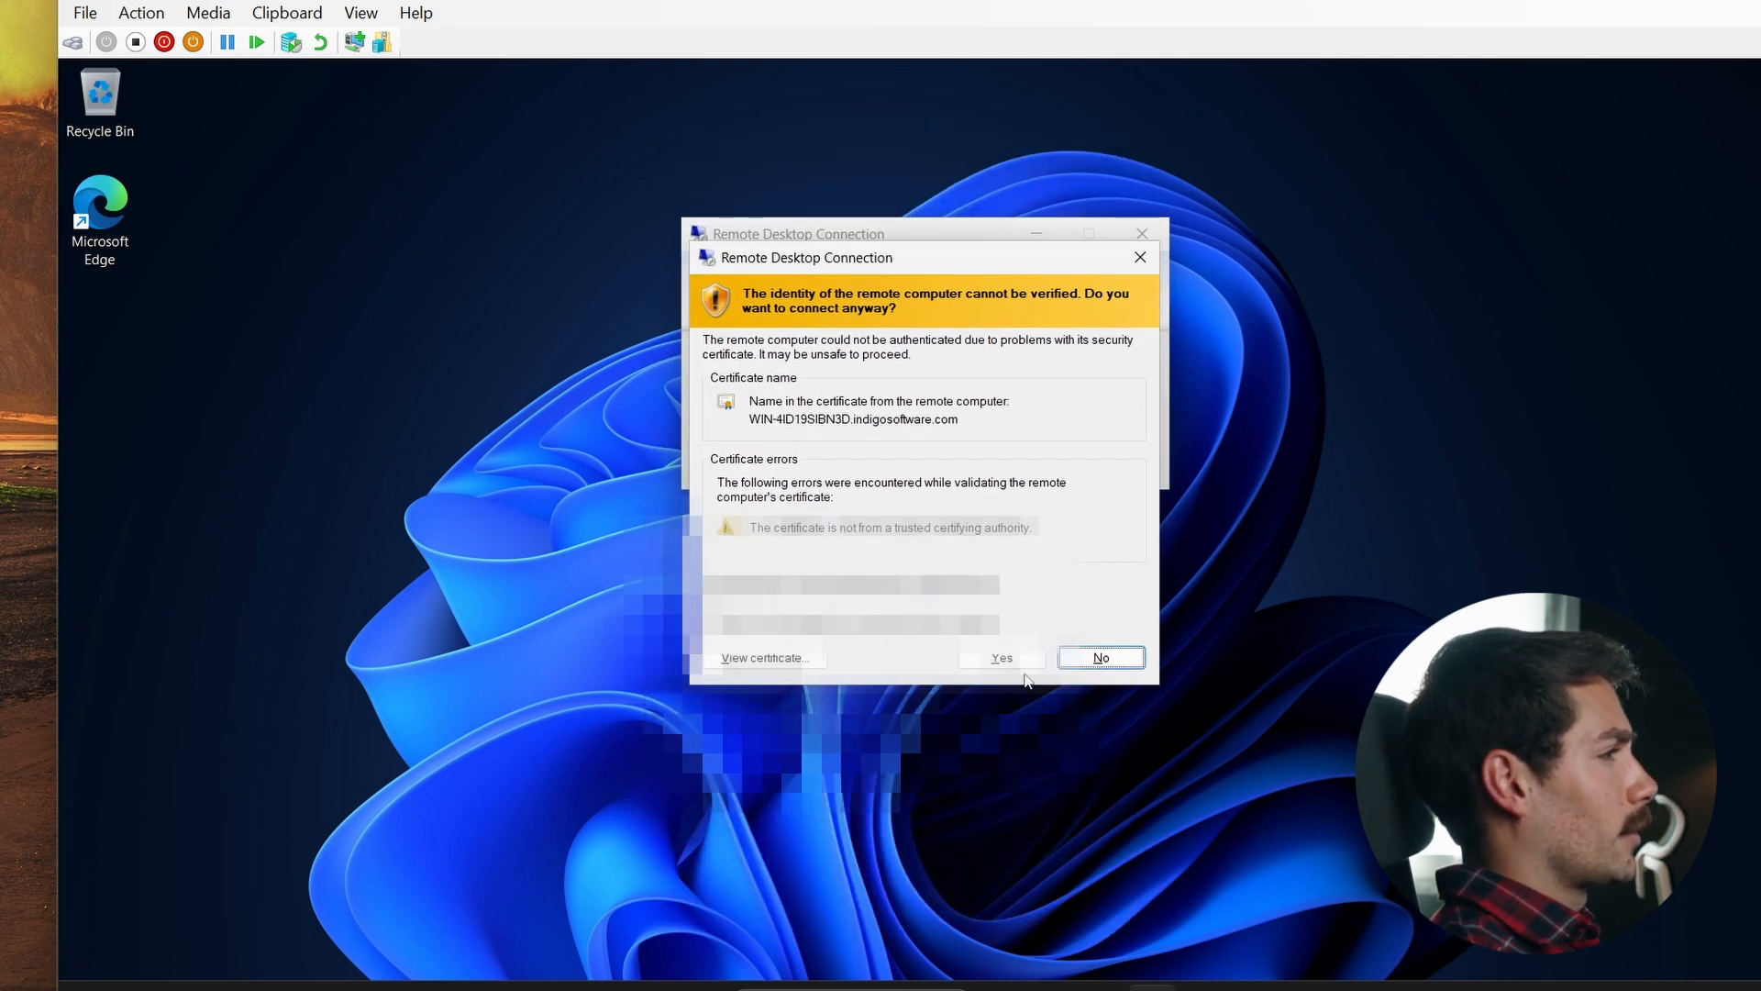
- Accept the unverified server certificate and acknowledge the authorized-users warning to sign in
left_click(1010, 660)
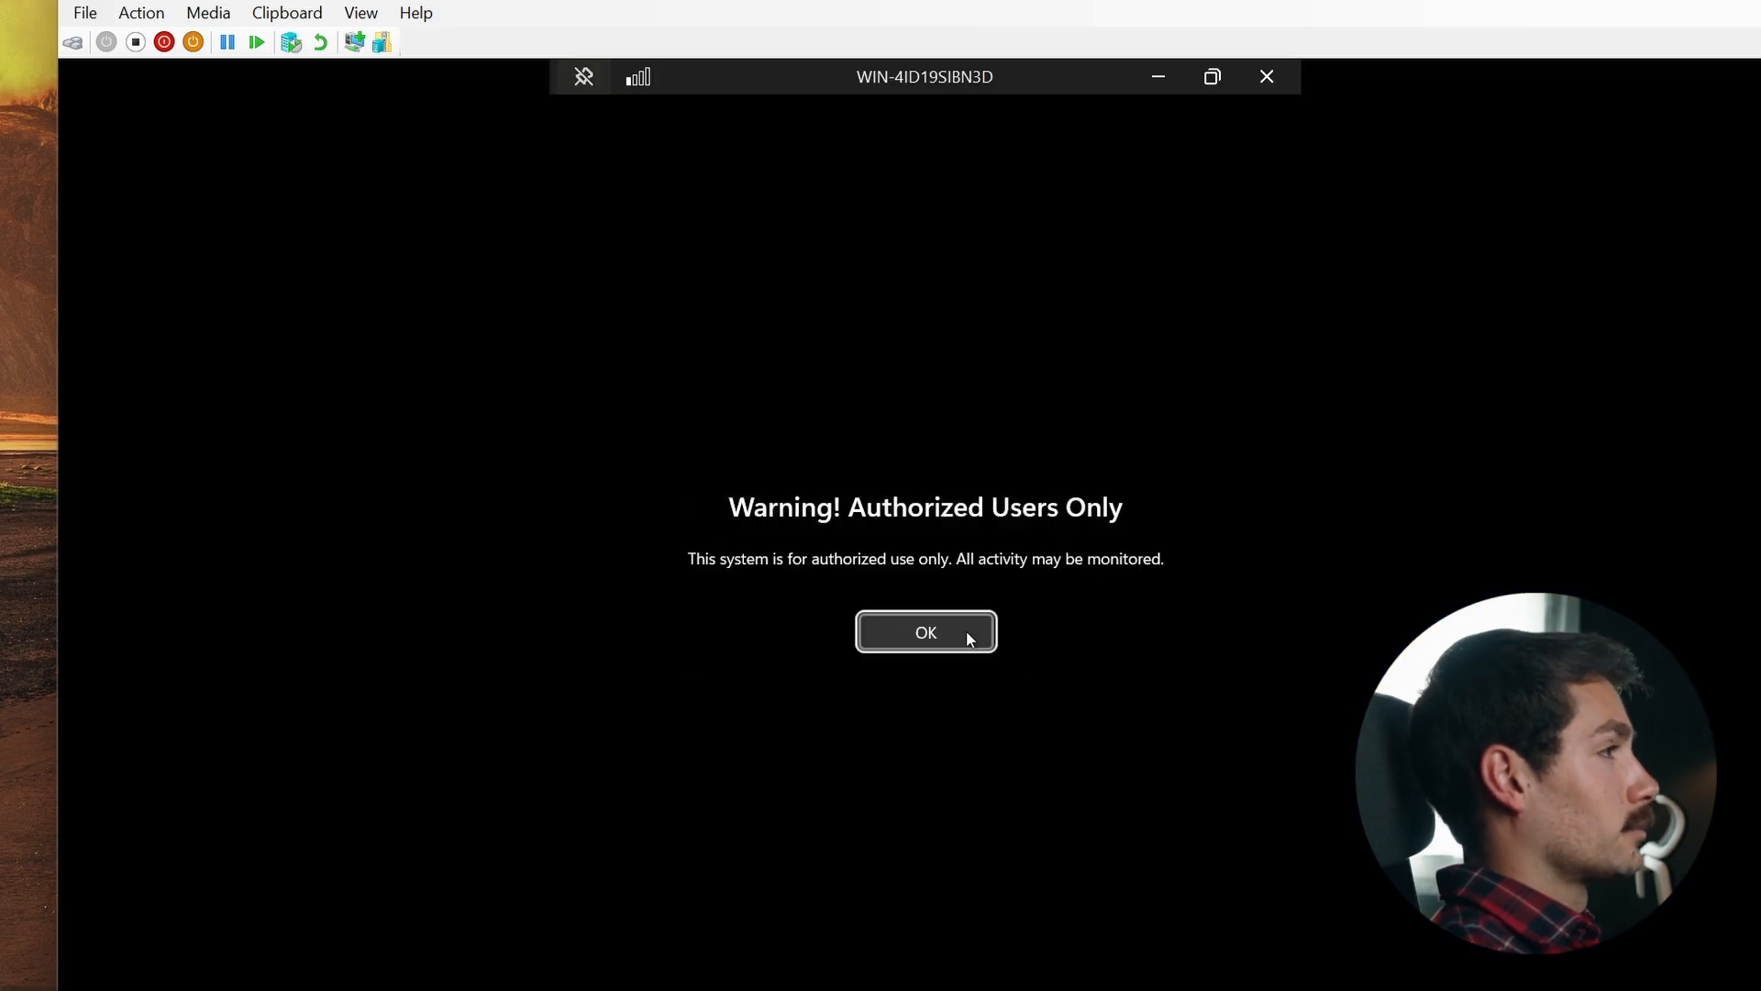
left_click(968, 637)
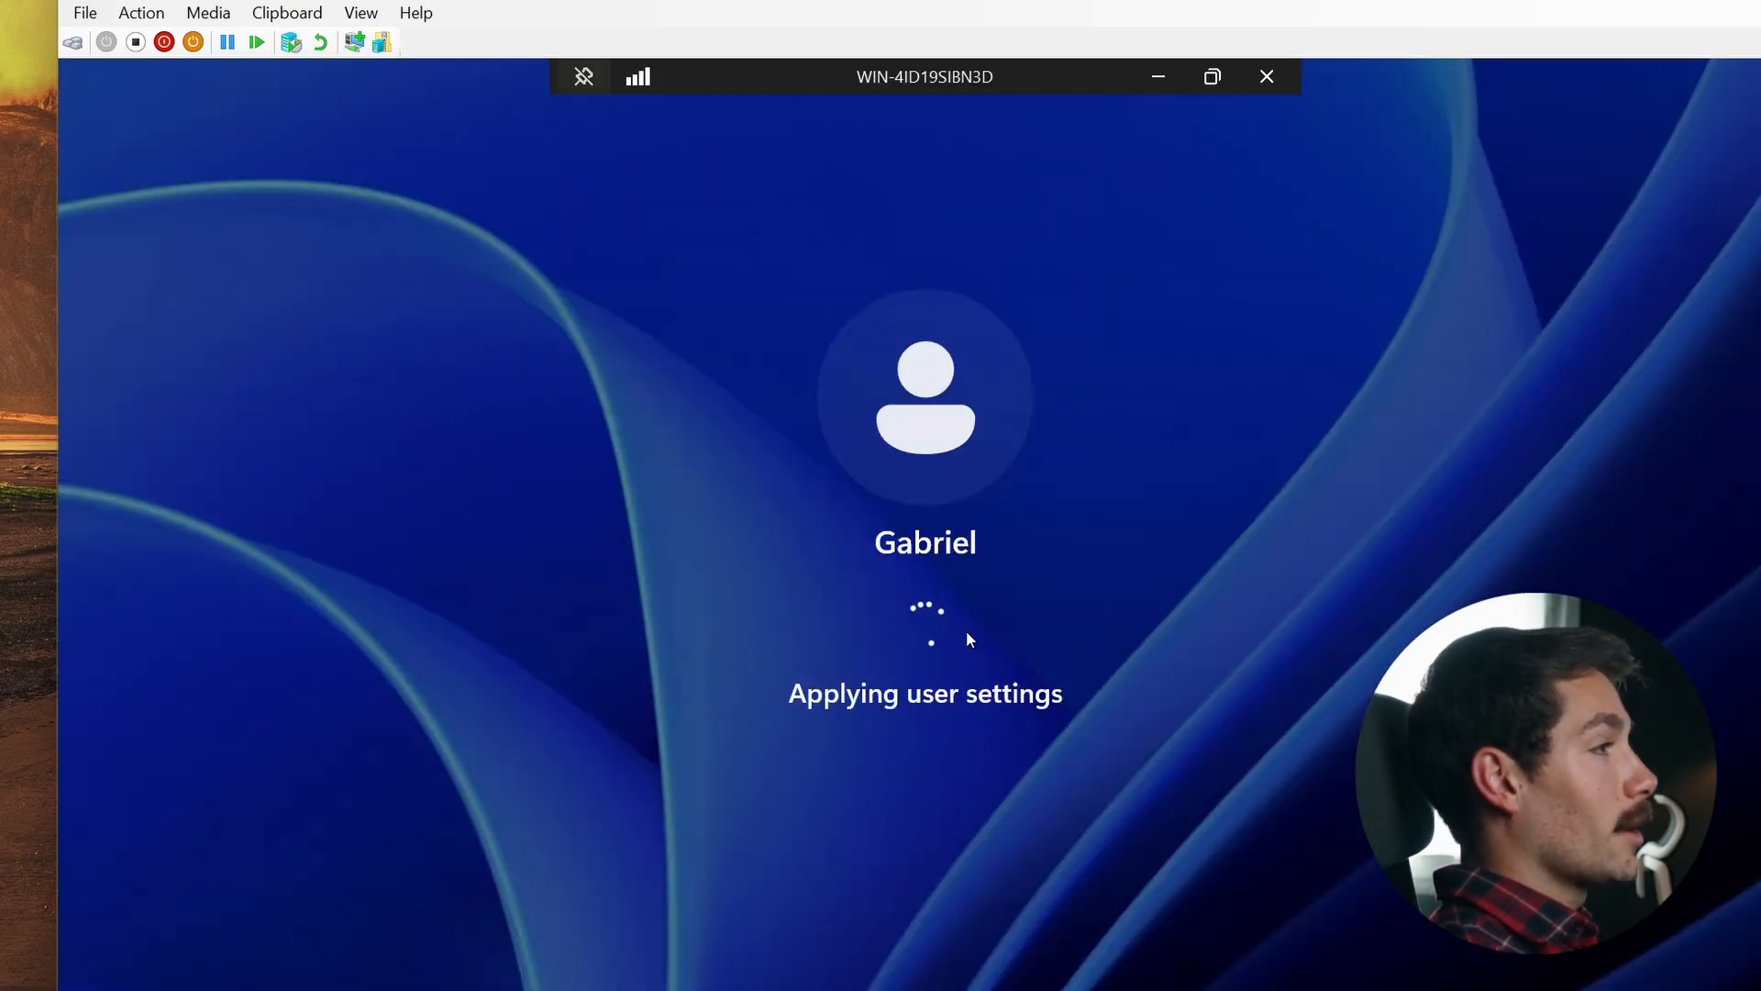